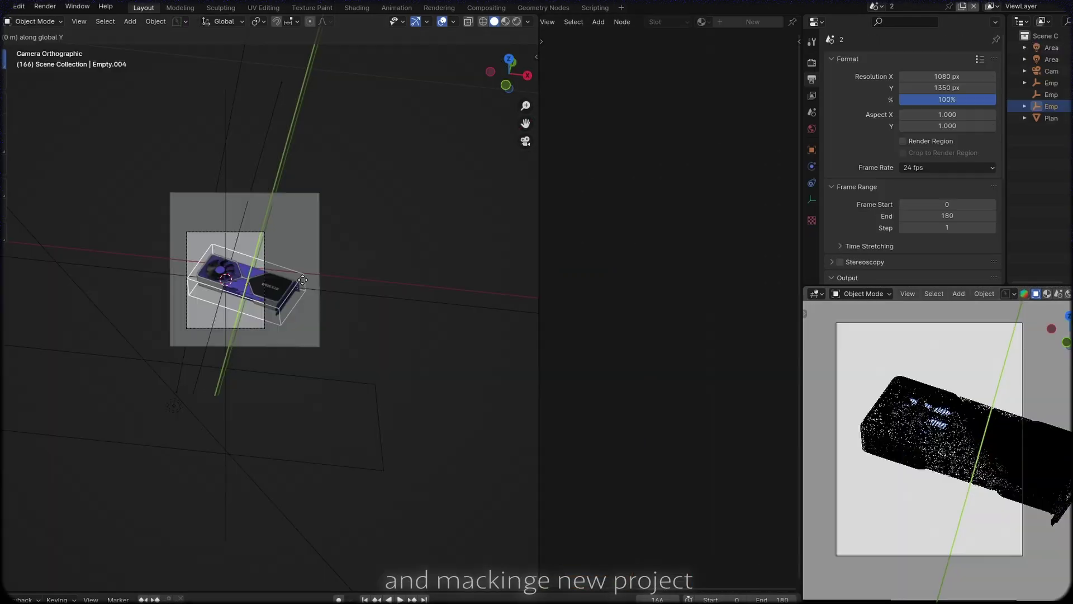
# Duplicate the area light to the opposite side of the graphics card and rotate the copy to aim at the card
pyautogui.hotkey('shift', 'd')
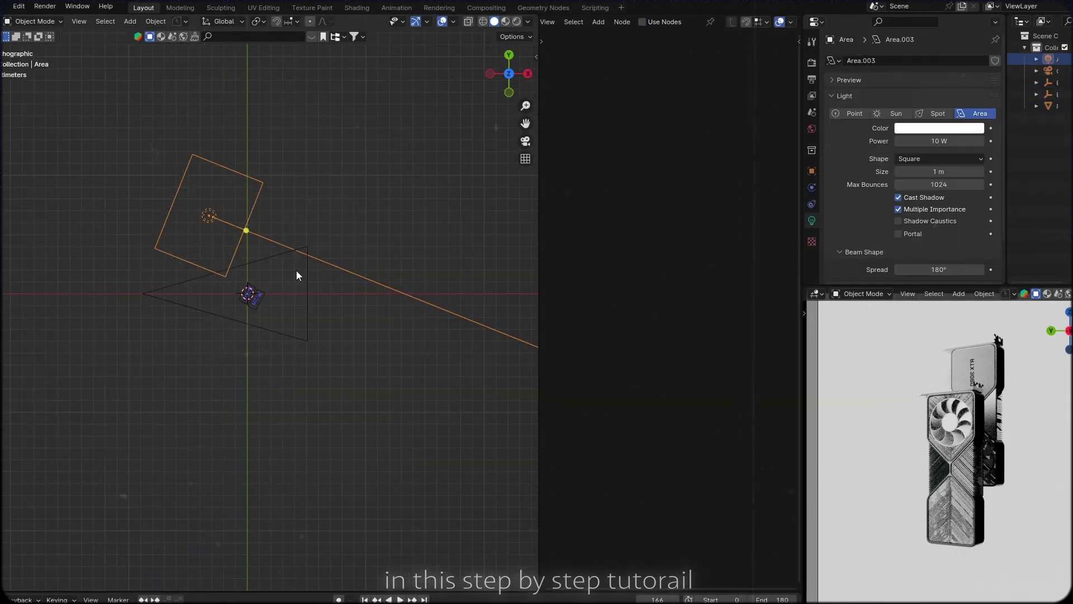
pyautogui.hotkey('shift', 'd')
pyautogui.click(398, 408)
pyautogui.press('r')
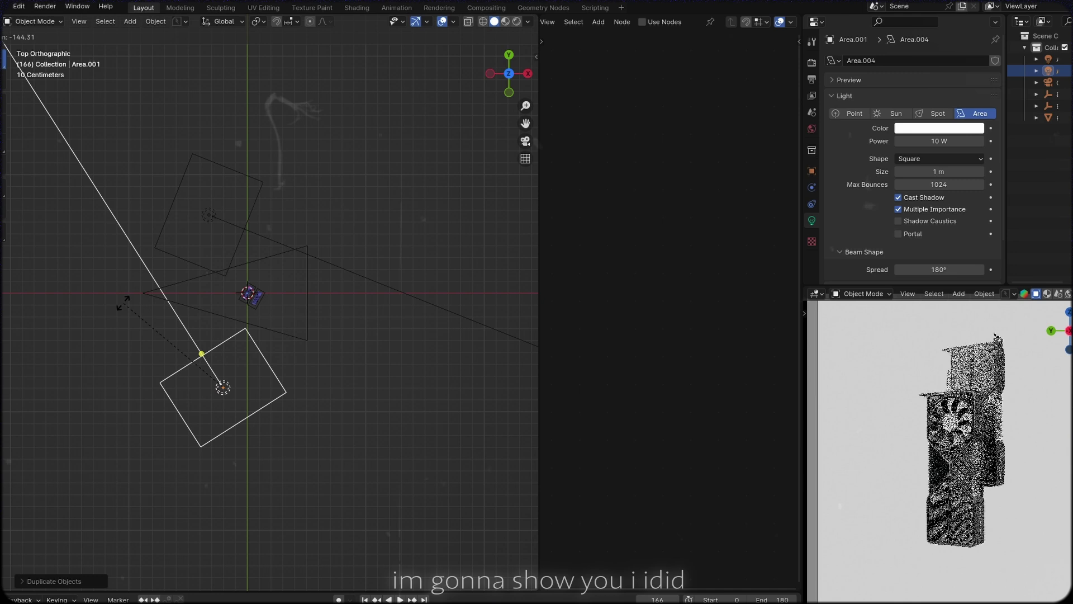
pyautogui.press('g')
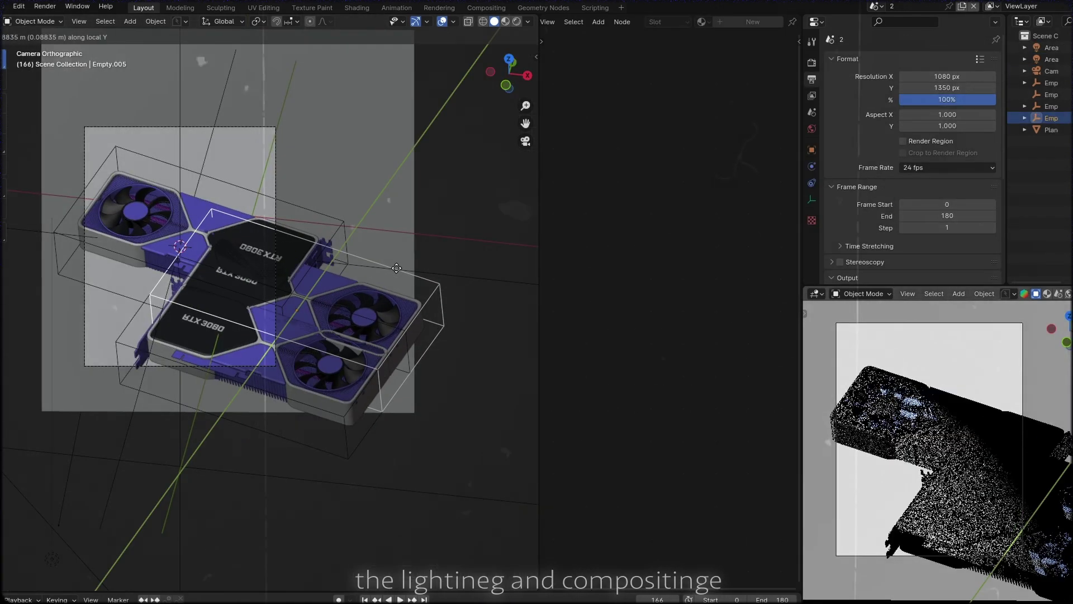
# Move the newest graphics card copy along its local axes and global X to sit beyond the first card in the camera view
pyautogui.click(453, 210)
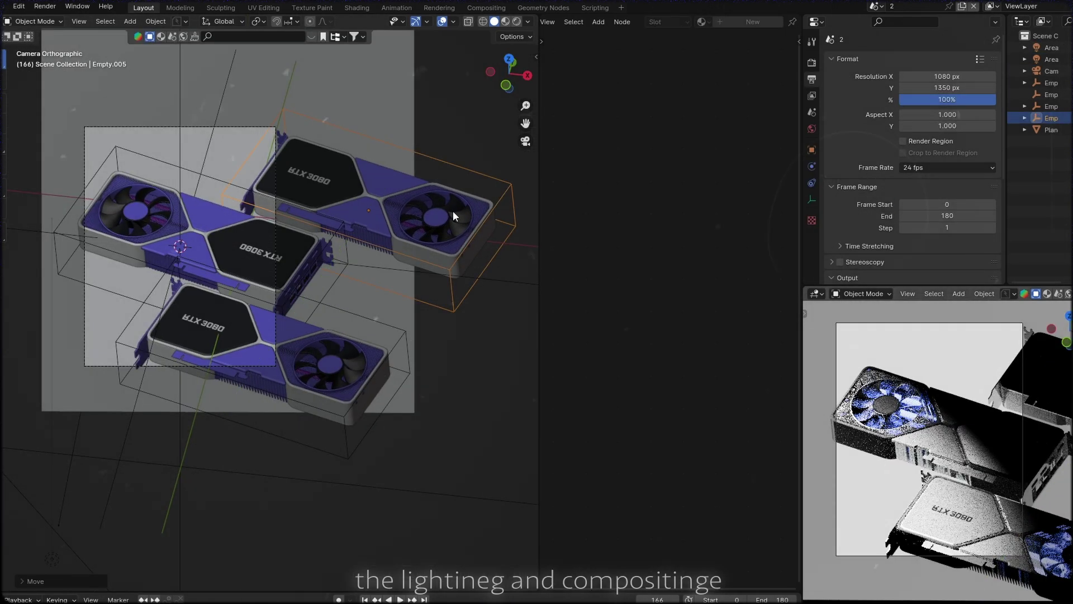
pyautogui.keyDown('shift'); pyautogui.moveTo(452, 210); pyautogui.dragTo(467, 249, button='middle'); pyautogui.keyUp('shift')
pyautogui.press('g')
pyautogui.press('y')
pyautogui.press('y')
pyautogui.press('x')
pyautogui.press('x')
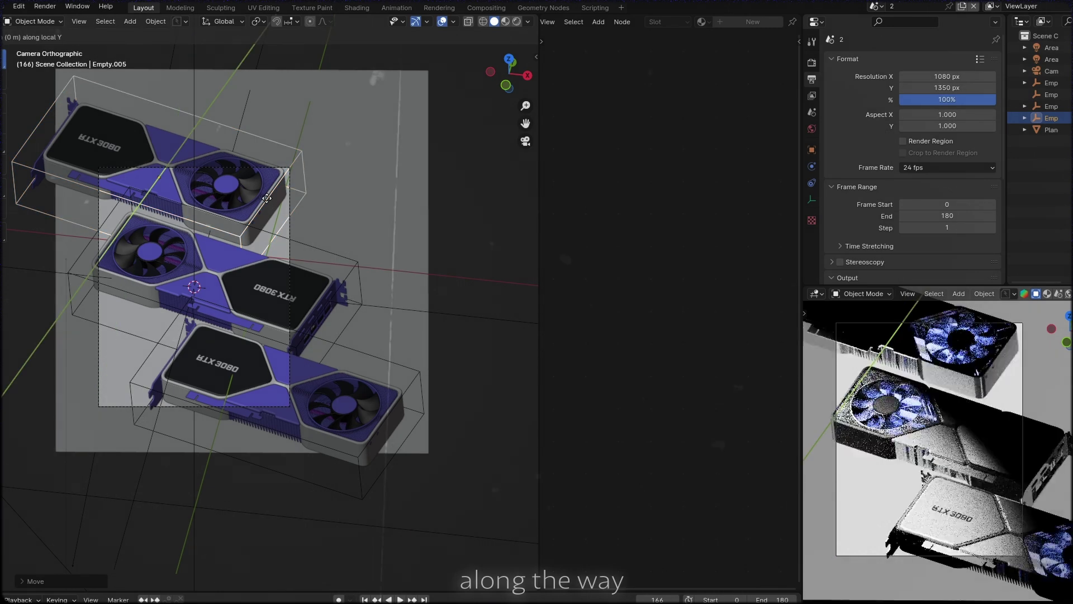
pyautogui.press('g')
pyautogui.press('x')
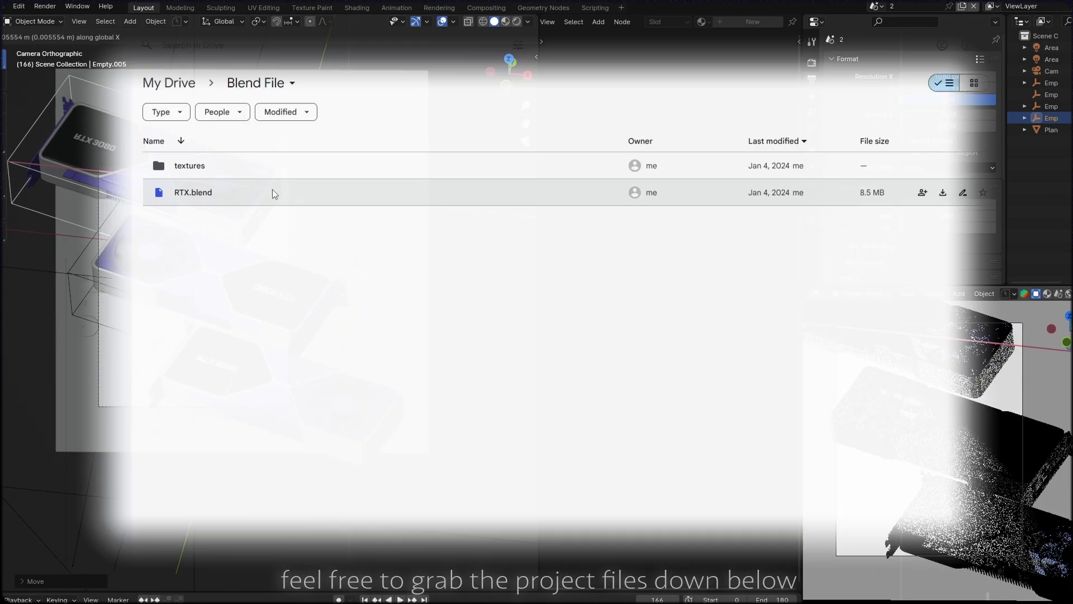
# Open RTX.blend from the Blend File folder and widen the shader node area
pyautogui.doubleClick(273, 192)
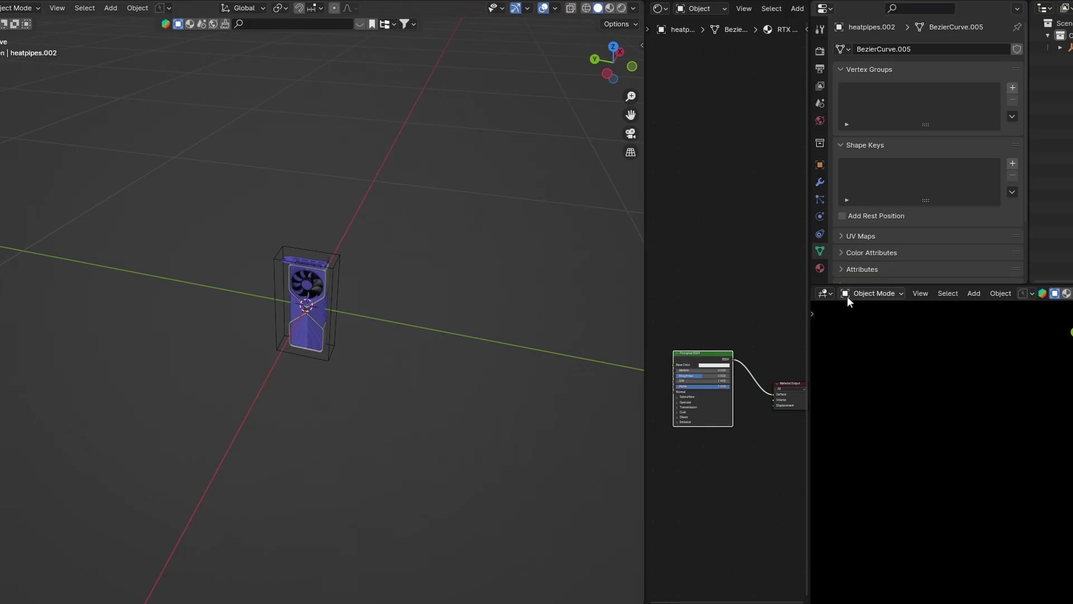
pyautogui.moveTo(809, 330); pyautogui.dragTo(842, 332)
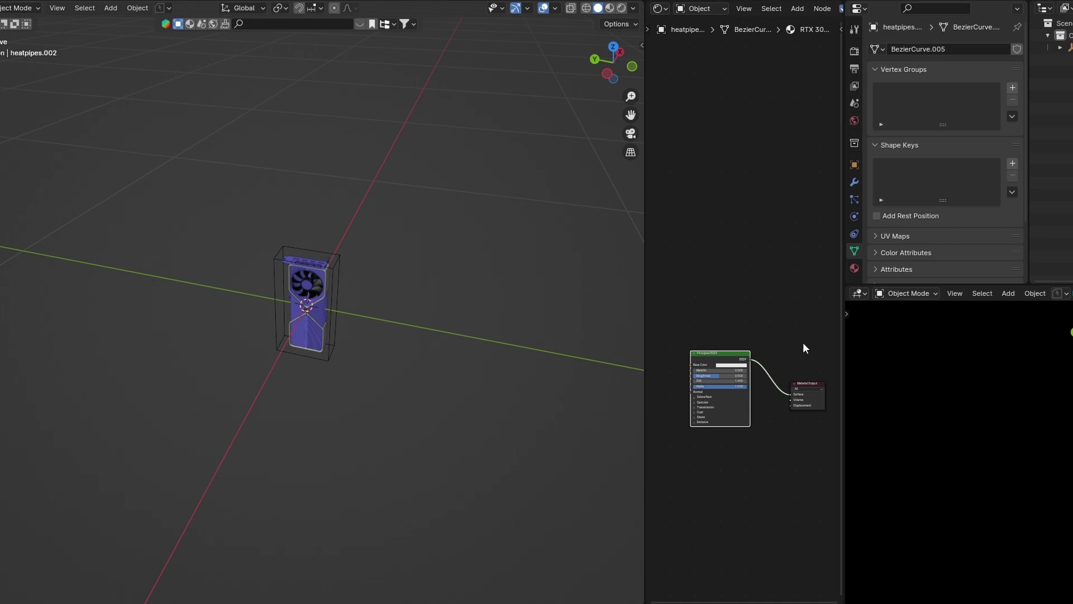
pyautogui.scroll(1, 782, 327)
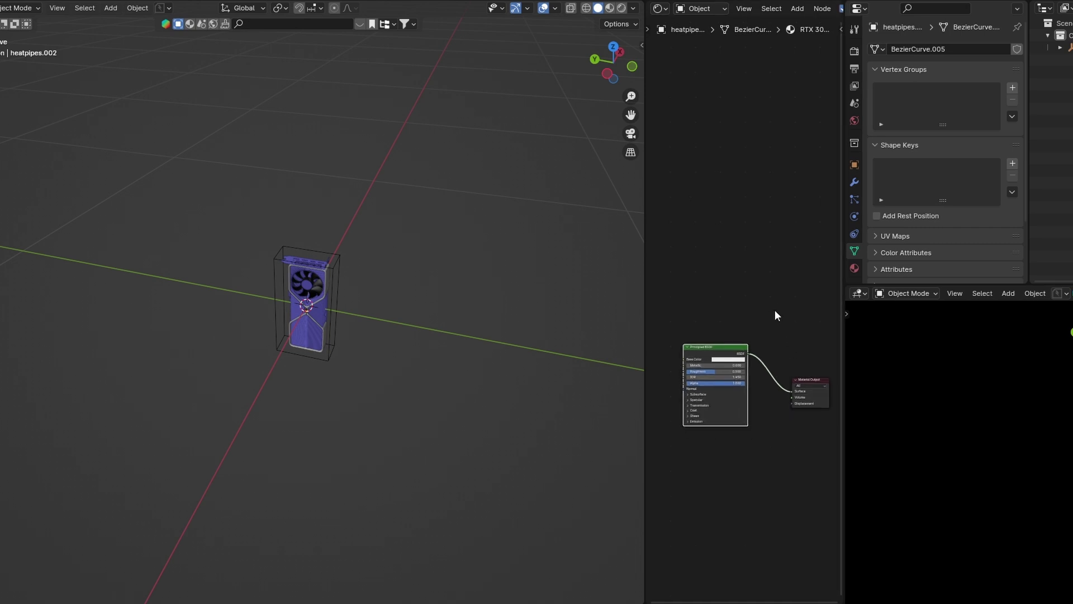
# Add a plane at the origin and rotate it 90 degrees about the Y axis
pyautogui.scroll(-2, 350, 274)
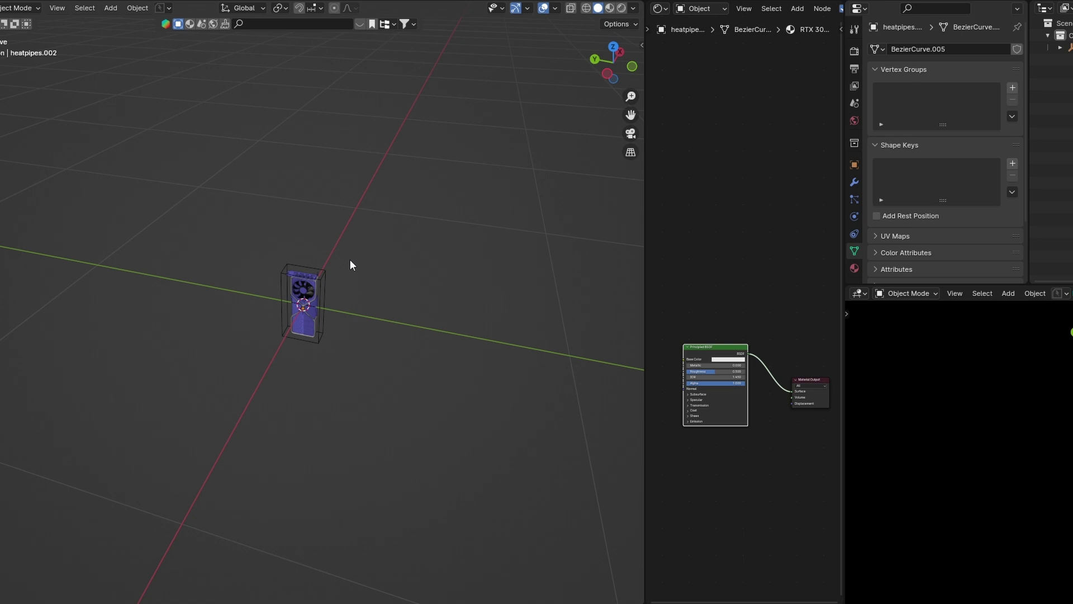
pyautogui.hotkey('shift', 'a')
pyautogui.click(349, 261)
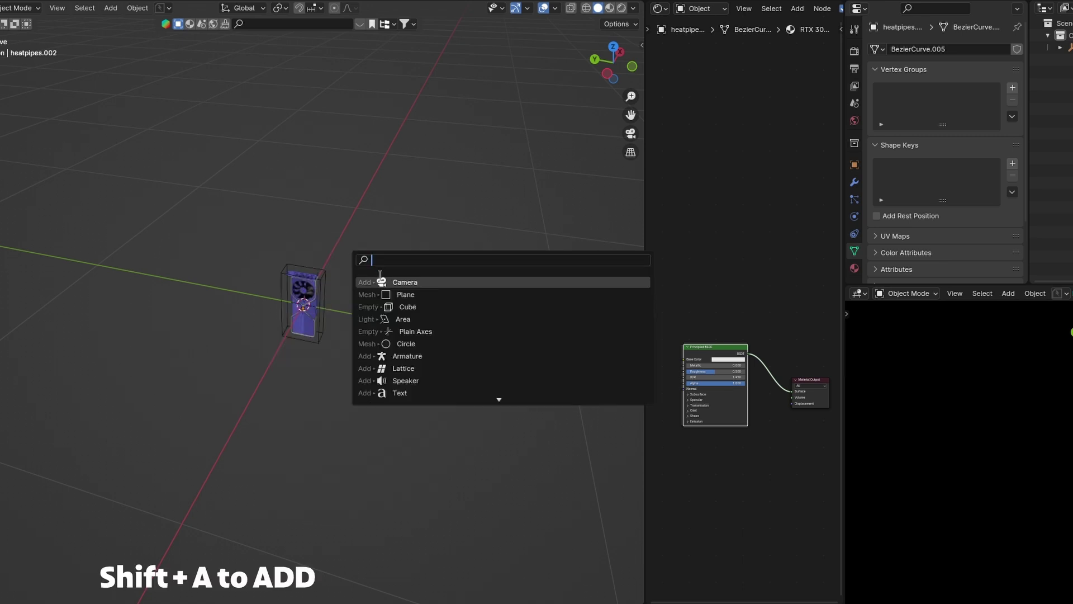
pyautogui.click(381, 294)
pyautogui.write('rx90')
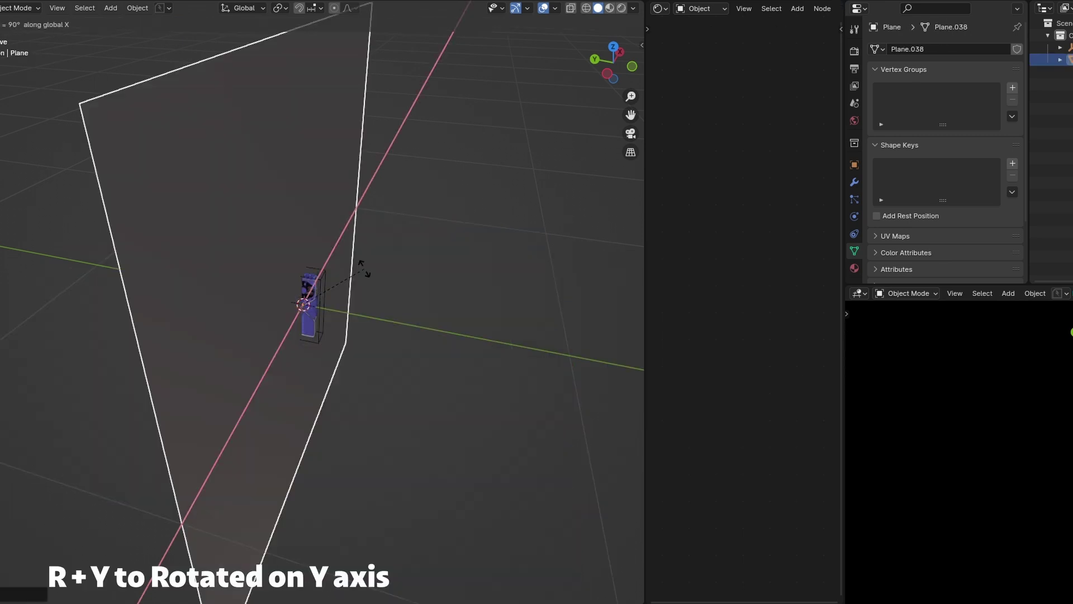
pyautogui.write('y')
pyautogui.click(364, 268)
pyautogui.scroll(-1, 363, 268)
pyautogui.moveTo(364, 269); pyautogui.dragTo(320, 283, button='middle')
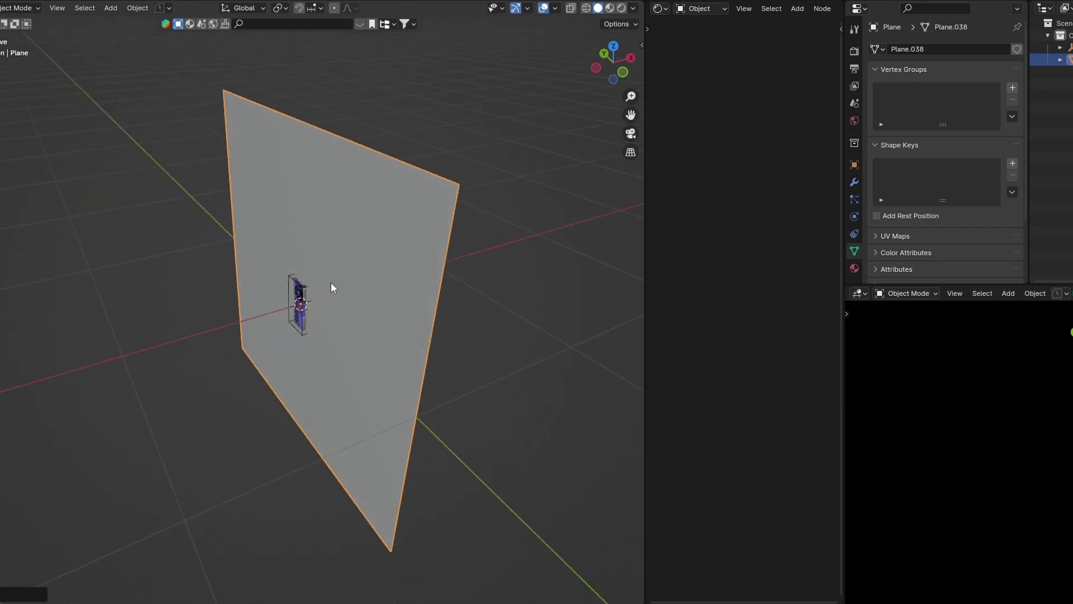
# Move the plane along the X axis so it stands behind the graphics card
pyautogui.press('g')
pyautogui.press('x')
pyautogui.click(434, 219)
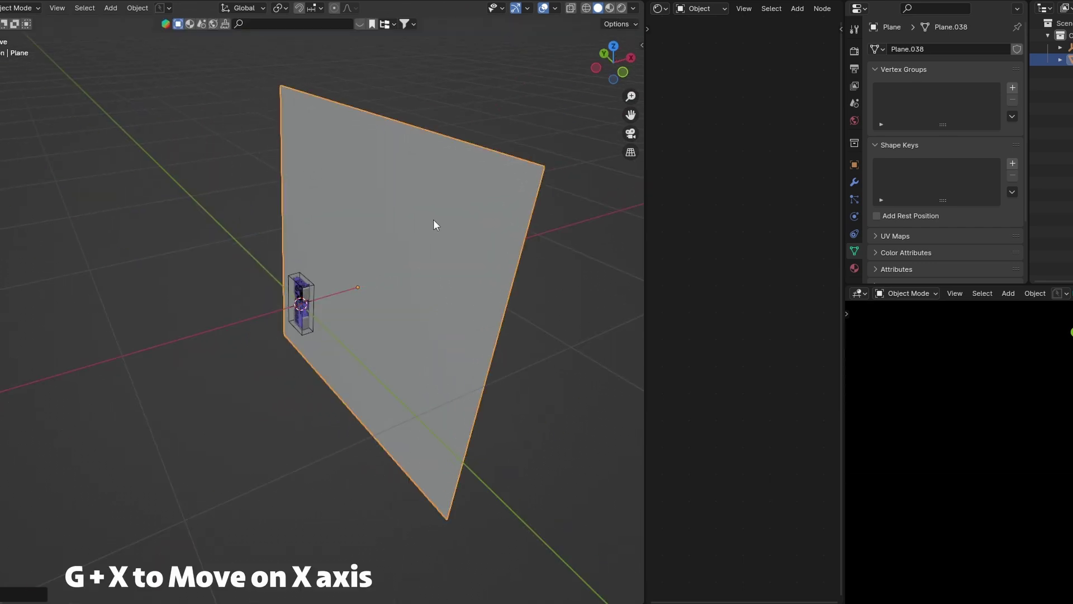
# Add a camera facing the graphics card and pull it back along its local Z axis
pyautogui.scroll(-2, 434, 220)
pyautogui.moveTo(434, 221); pyautogui.dragTo(535, 263, button='middle')
pyautogui.hotkey('shift', 'a')
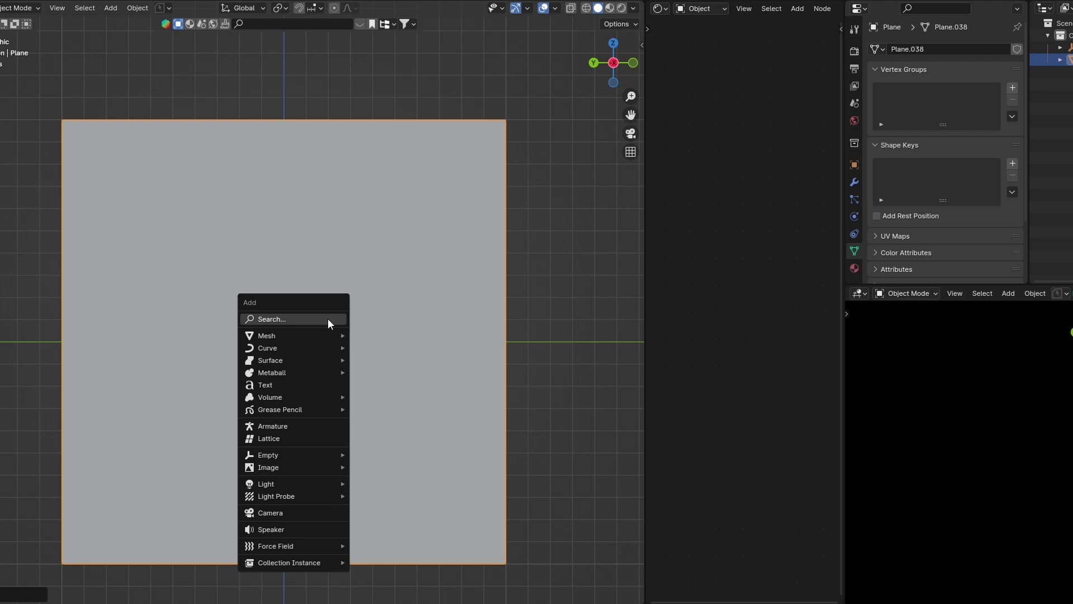
pyautogui.click(301, 513)
pyautogui.press('KP_0')
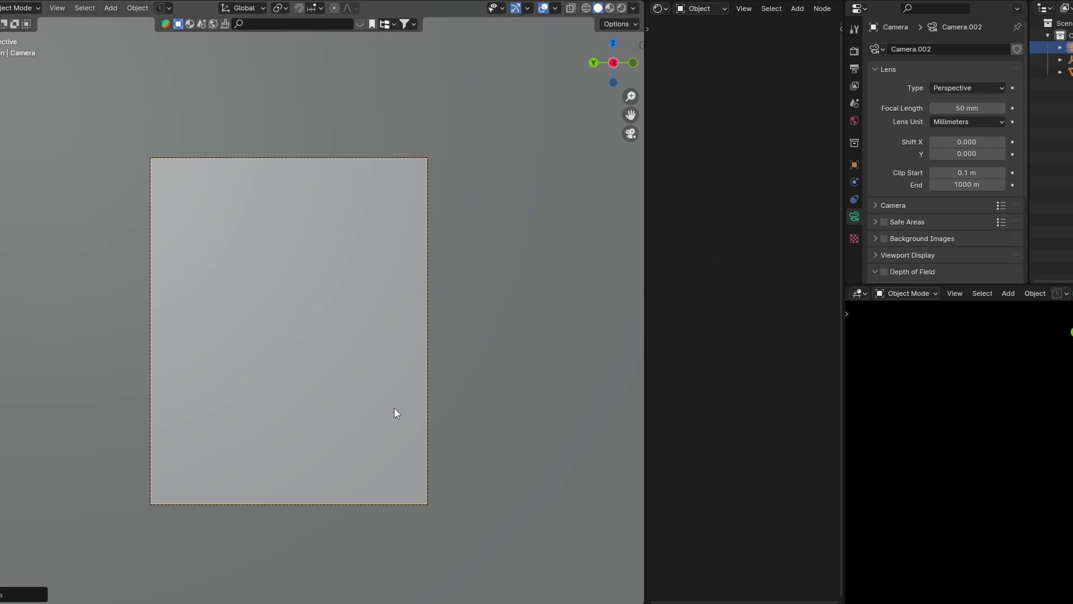
pyautogui.press('g')
pyautogui.press('z')
pyautogui.press('z')
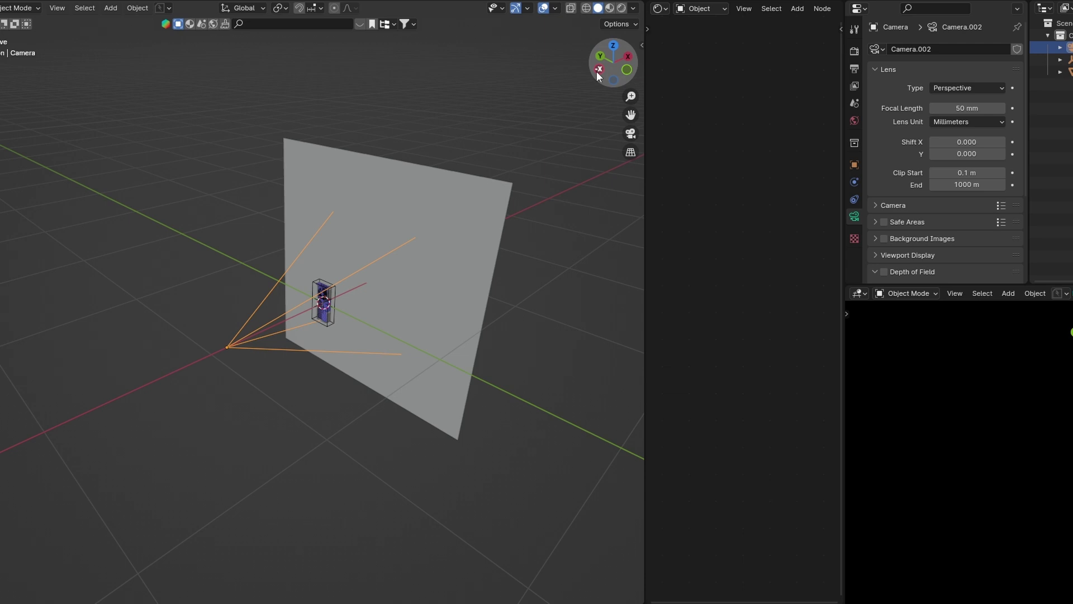
# Select the background plane from the camera-side view and scale it down slightly
pyautogui.click(598, 69)
pyautogui.scroll(1, 311, 280)
pyautogui.click(363, 252)
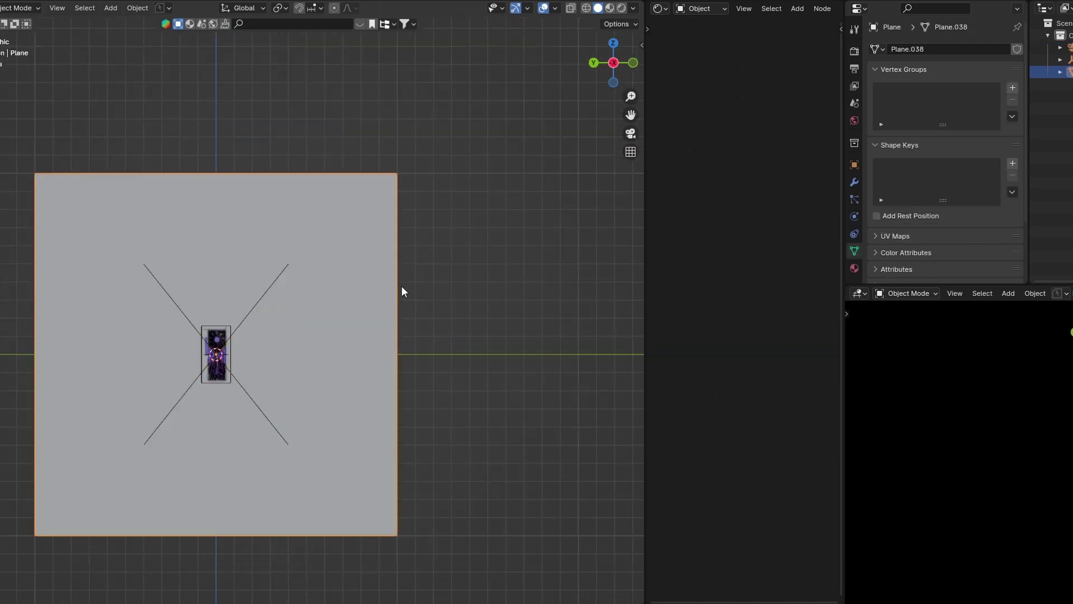
pyautogui.press('s')
pyautogui.click(382, 307)
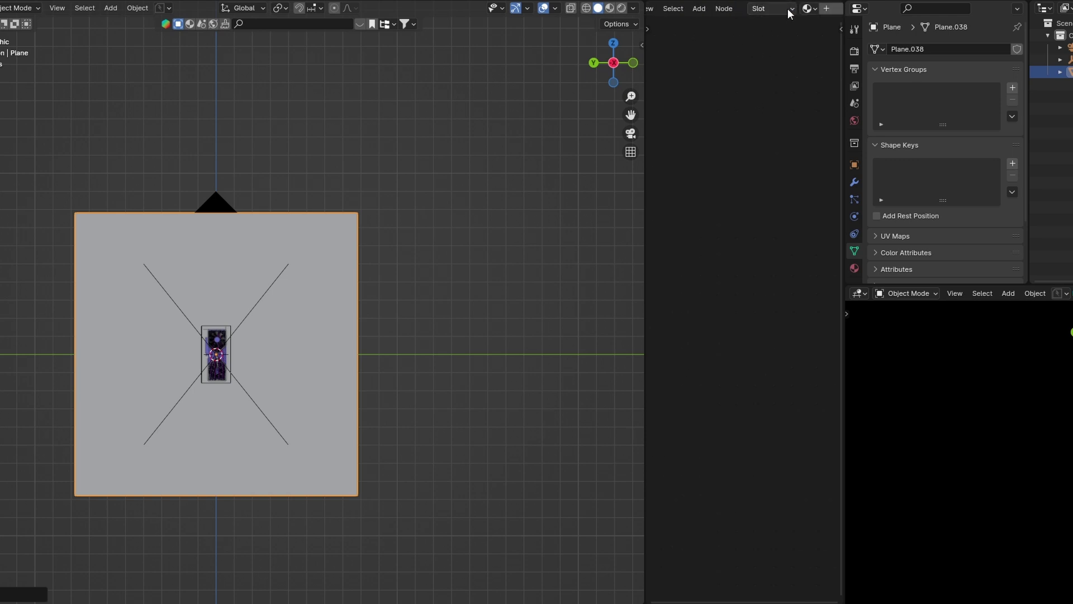
# Create a new material for the background plane, enlarge the node area and delete the Principled BSDF node
pyautogui.click(787, 8)
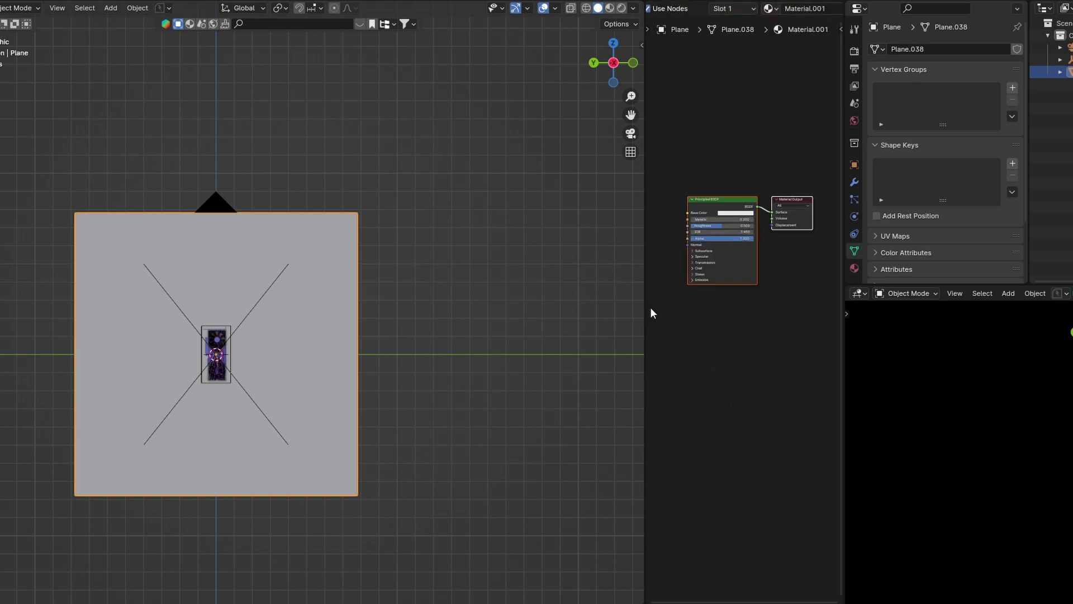
pyautogui.moveTo(646, 308); pyautogui.dragTo(538, 304)
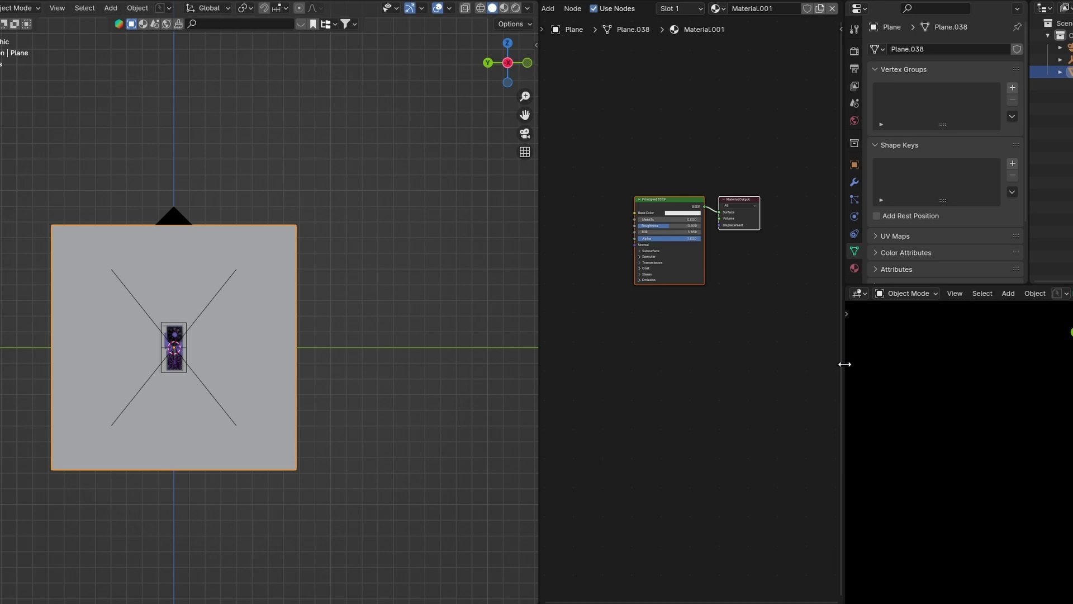
pyautogui.moveTo(845, 364); pyautogui.dragTo(815, 361)
pyautogui.press('Home')
pyautogui.press('x')
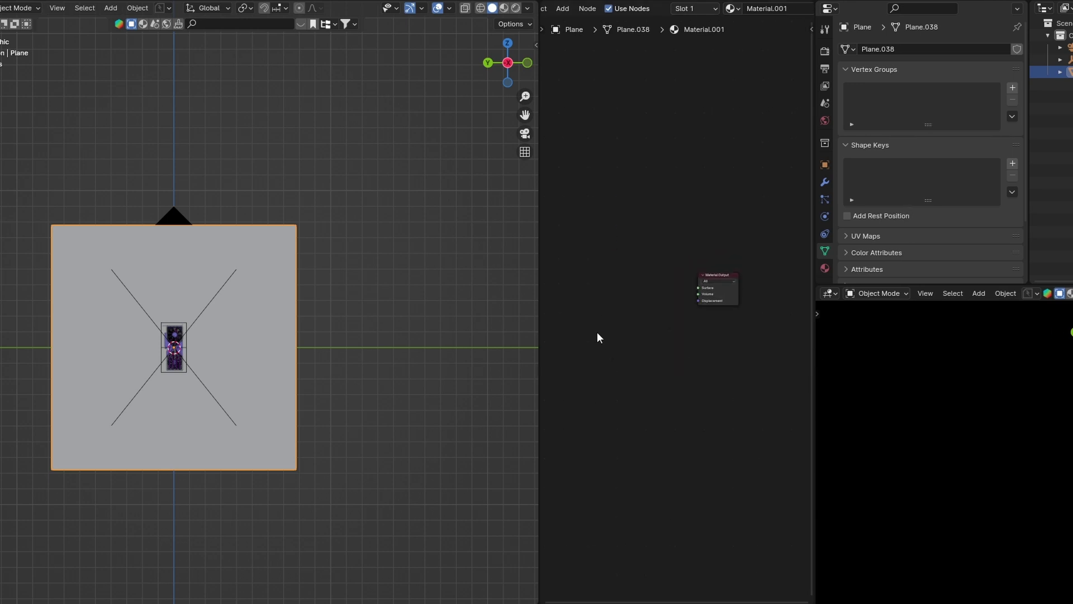
# Add an Emission shader and connect it to the Surface input of the Material Output
pyautogui.hotkey('shift', 'a')
pyautogui.write('e')
pyautogui.click(678, 327)
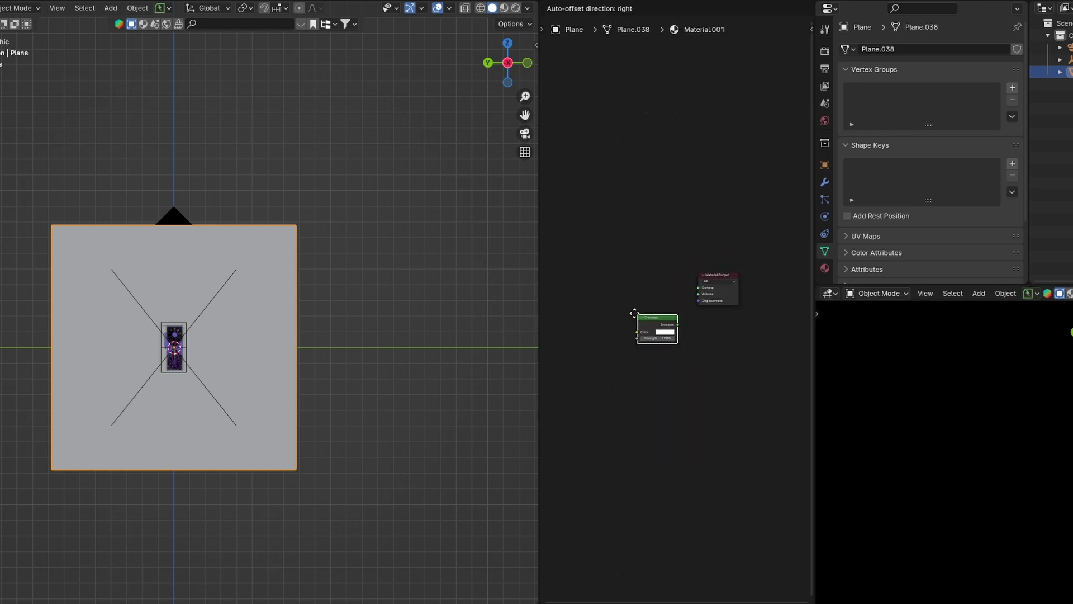
pyautogui.moveTo(699, 288); pyautogui.dragTo(699, 287)
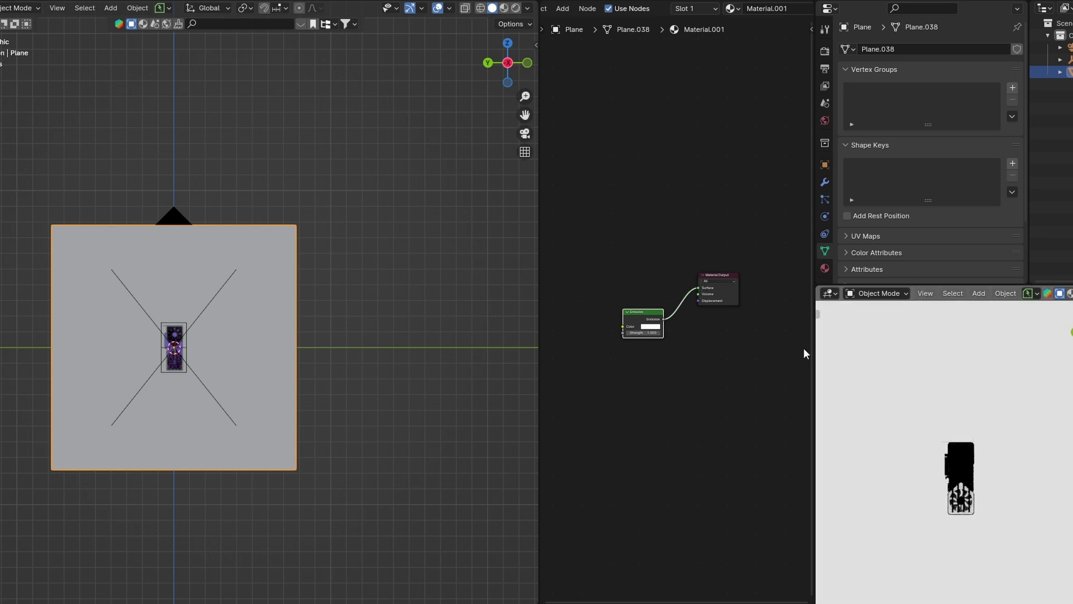
# Show the rendered preview through the camera and scale the background plane down to just cover the camera frame
pyautogui.scroll(-7, 956, 447)
pyautogui.press('KP_0')
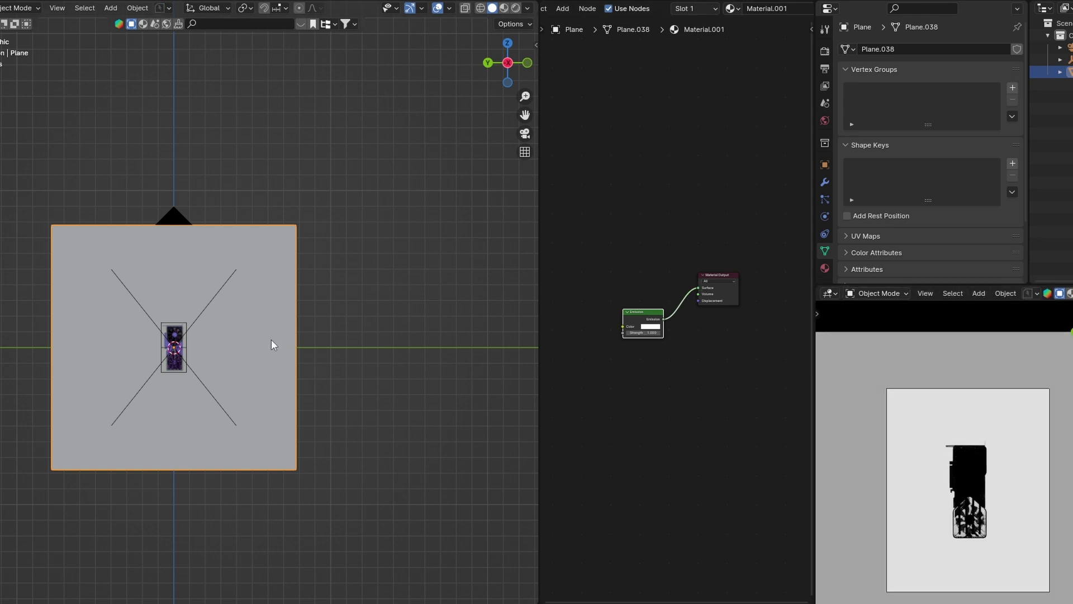
pyautogui.press('s')
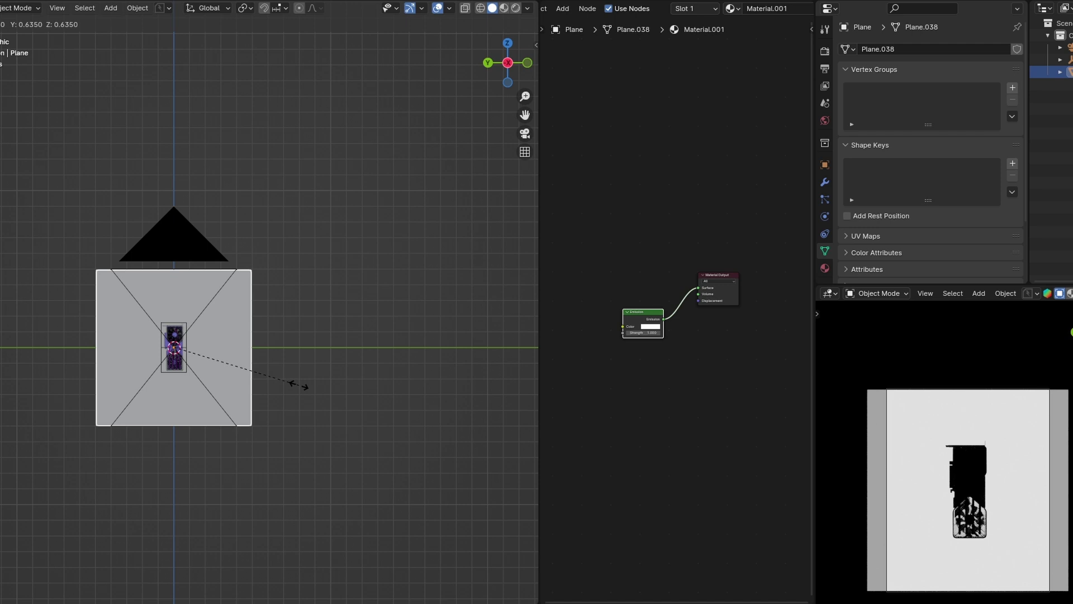
pyautogui.click(284, 378)
# Select the cube empty around the graphics card and rotate it about Z so the card stands at an angle
pyautogui.scroll(10, 163, 346)
pyautogui.click(300, 191)
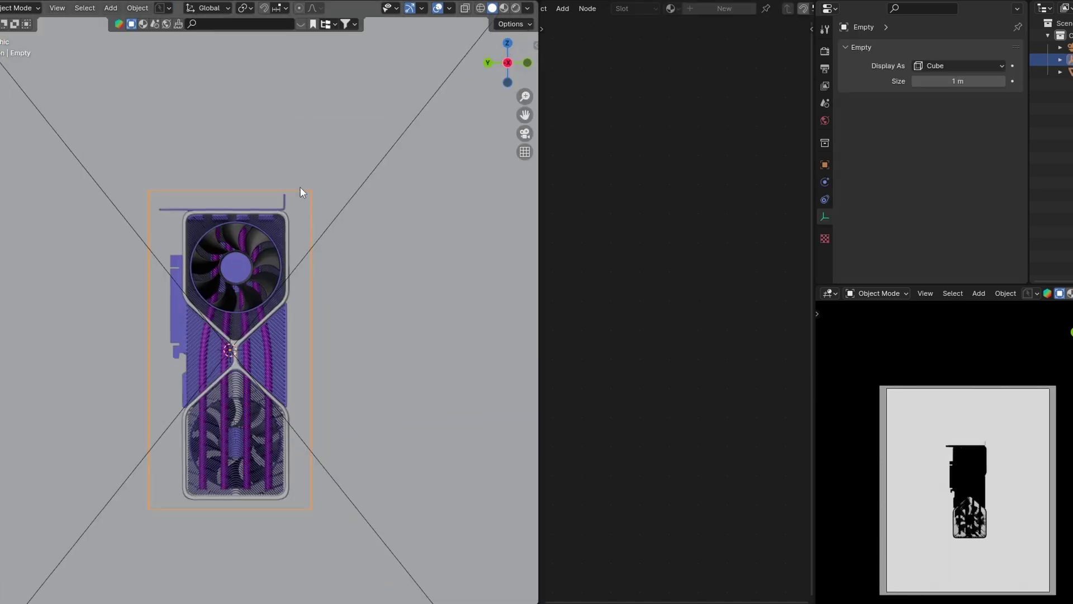
pyautogui.press('r')
pyautogui.press('z')
pyautogui.click(318, 279)
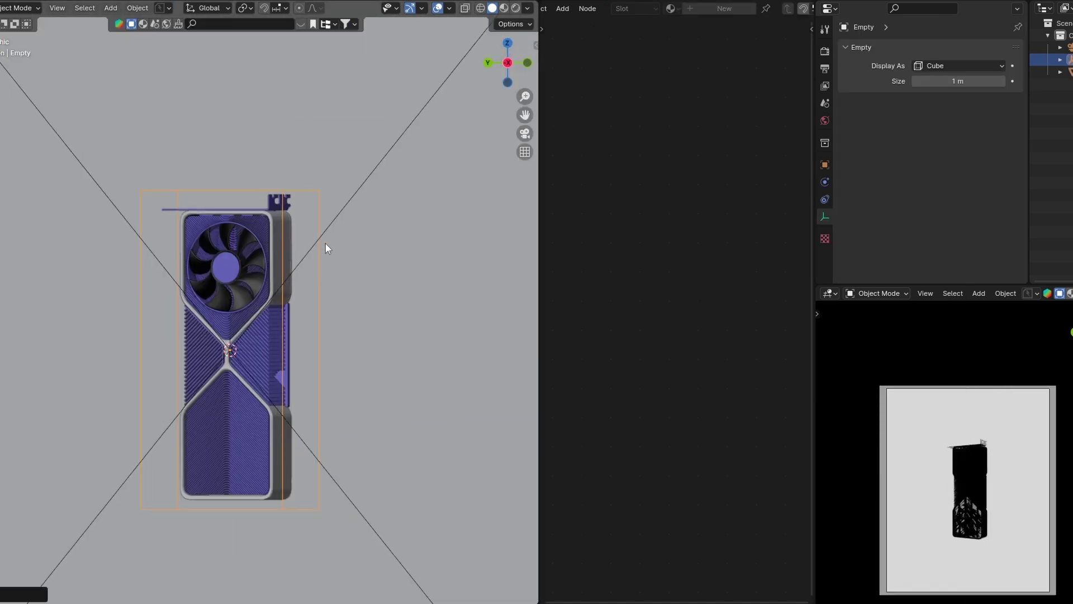
# Add an area light at the origin in the top view
pyautogui.click(507, 44)
pyautogui.scroll(4, 324, 320)
pyautogui.hotkey('shift', 'a')
pyautogui.moveTo(350, 478)
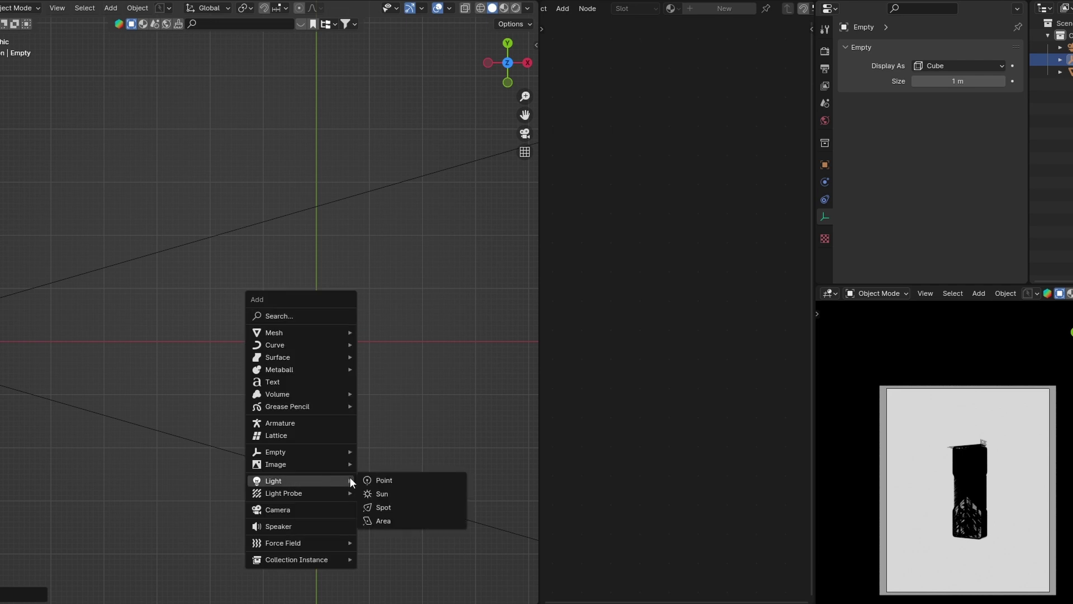
pyautogui.click(383, 521)
pyautogui.press('KP_Decimal')
pyautogui.scroll(-2, 335, 353)
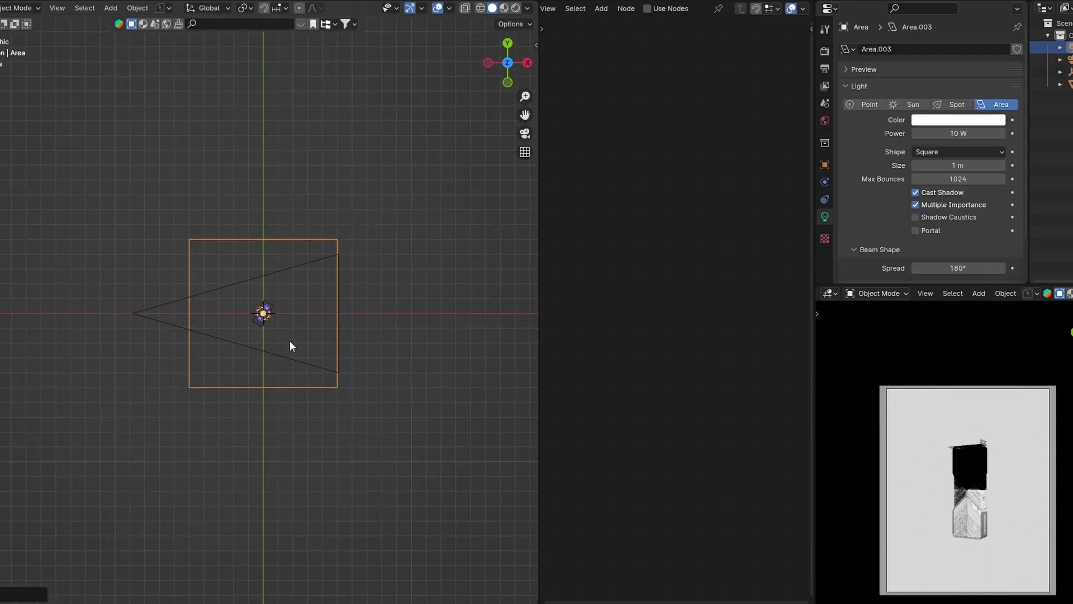
# Move the area light to one side along Y, towards the camera along X, and up above the card
pyautogui.press('g')
pyautogui.press('y')
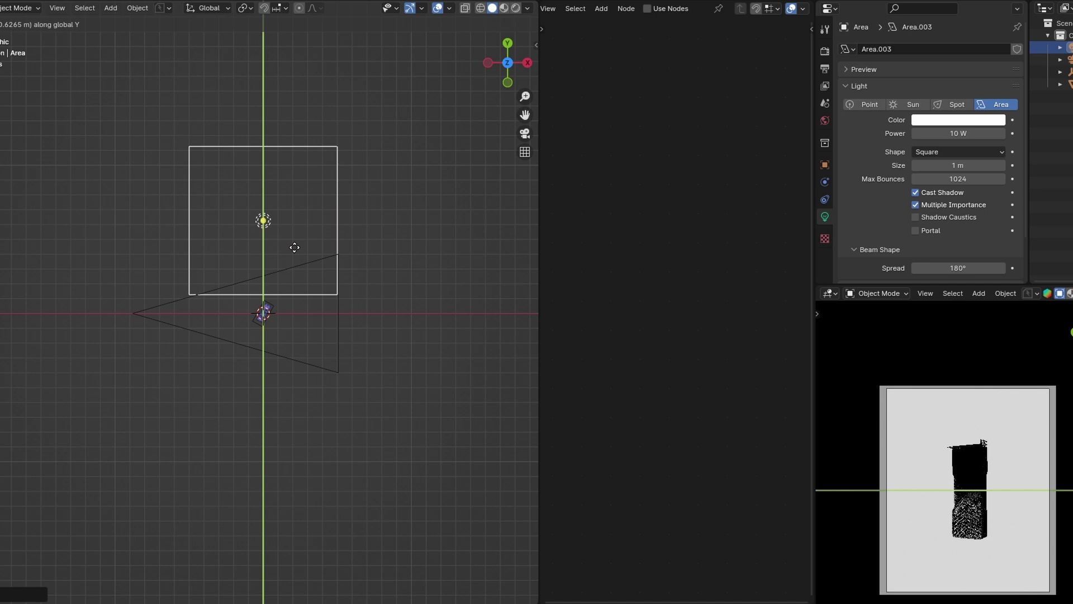
pyautogui.click(294, 243)
pyautogui.press('g')
pyautogui.press('x')
pyautogui.click(246, 243)
pyautogui.click(488, 63)
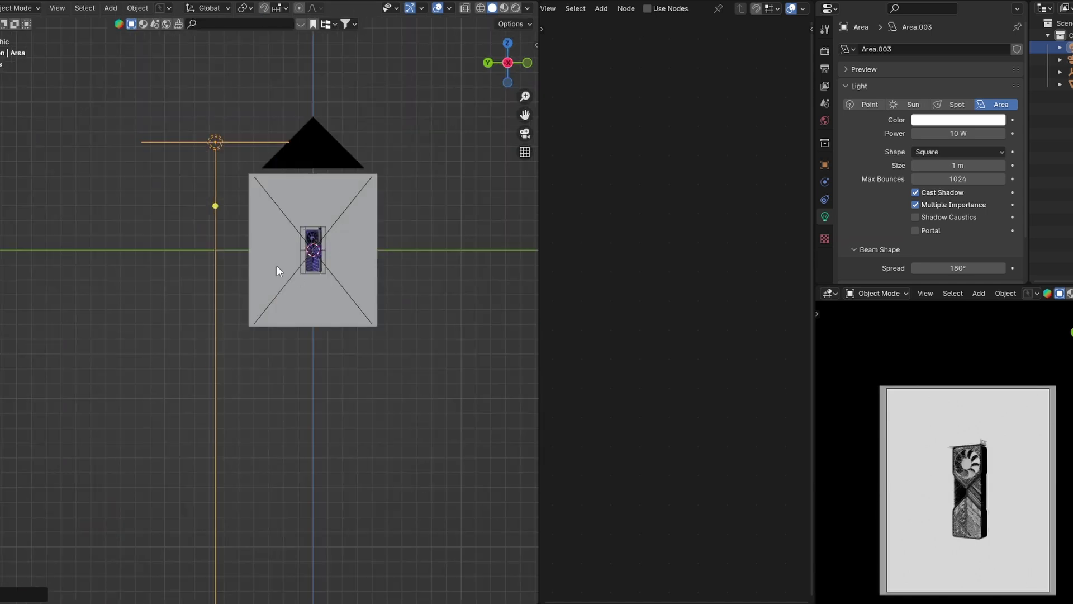
# Rotate the area light in the camera-side and top views to aim it at the graphics card
pyautogui.press('r')
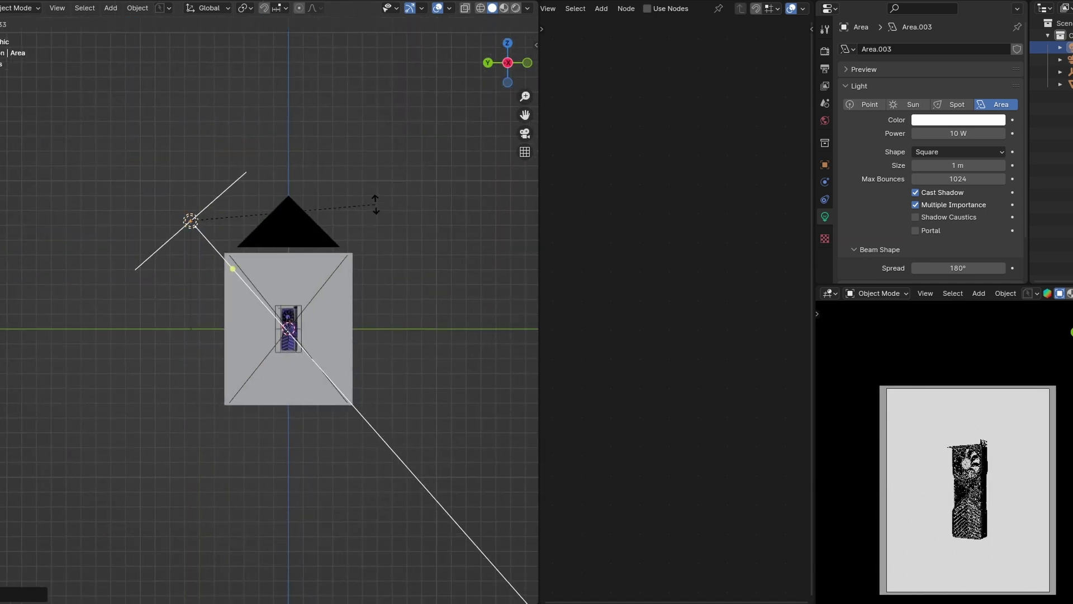
pyautogui.click(508, 43)
pyautogui.press('r')
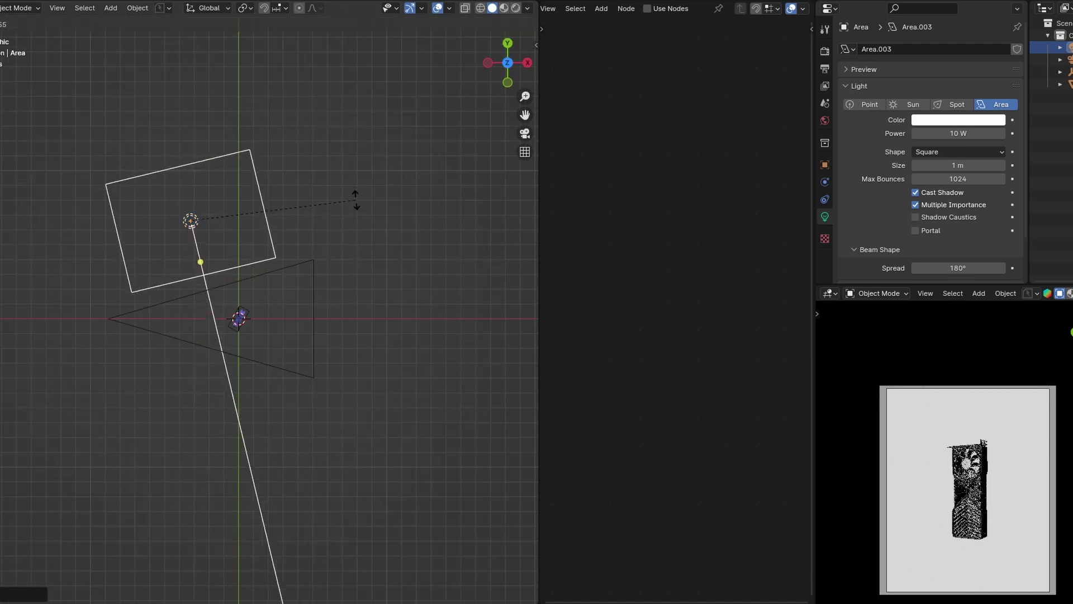
pyautogui.click(354, 178)
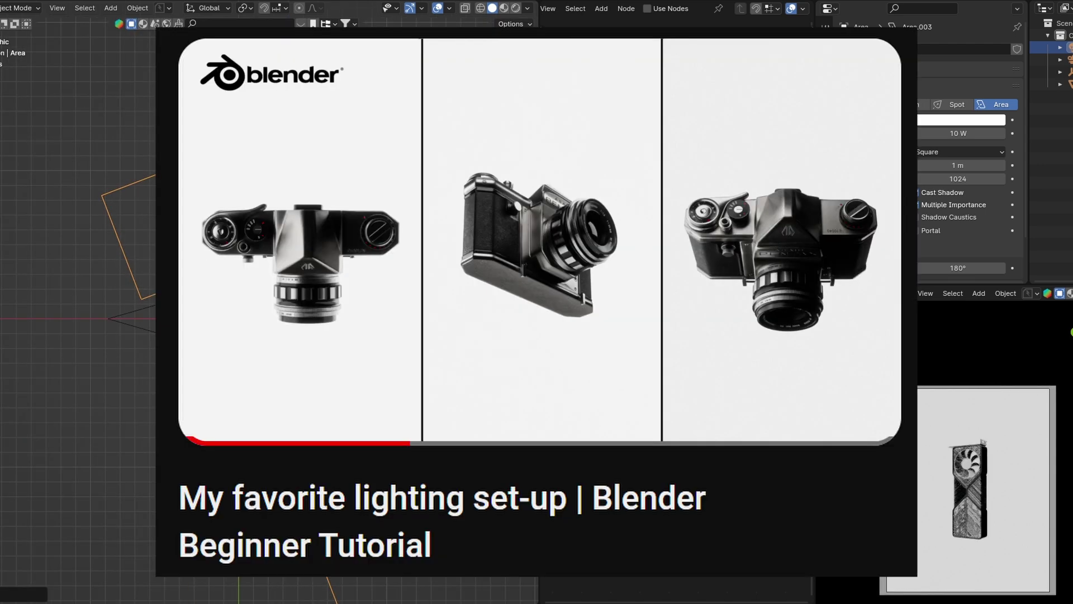
# Lower the area light along Z beside the graphics card, checking the lighting in the rendered view
pyautogui.scroll(4, 991, 424)
pyautogui.keyDown('shift'); pyautogui.moveTo(968, 529); pyautogui.dragTo(975, 472, button='middle'); pyautogui.keyUp('shift')
pyautogui.scroll(4, 975, 472)
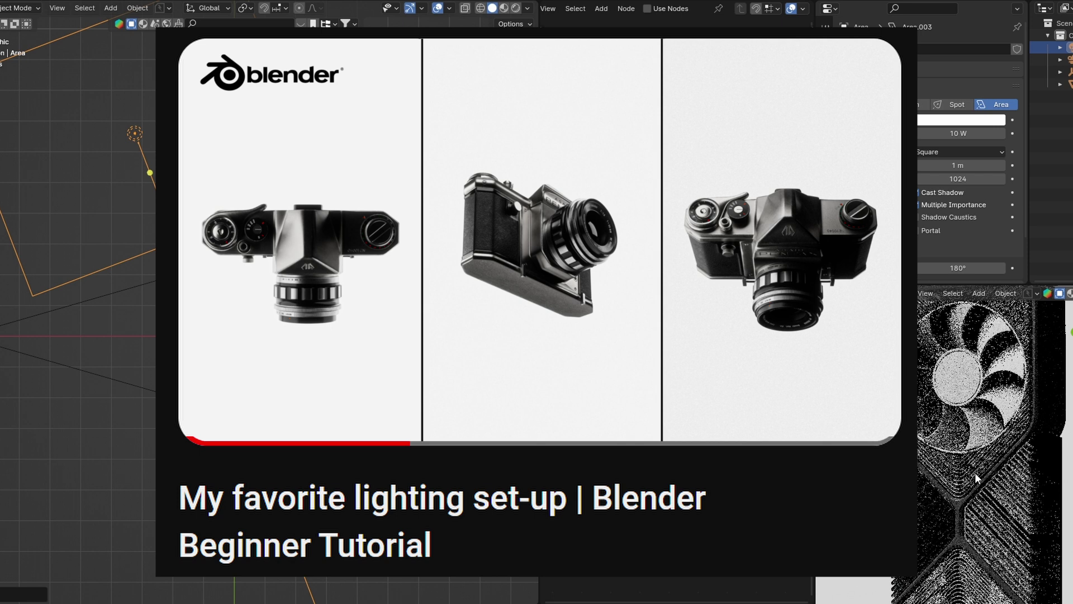
pyautogui.moveTo(141, 237); pyautogui.dragTo(208, 167, button='middle')
pyautogui.press('g')
pyautogui.press('z')
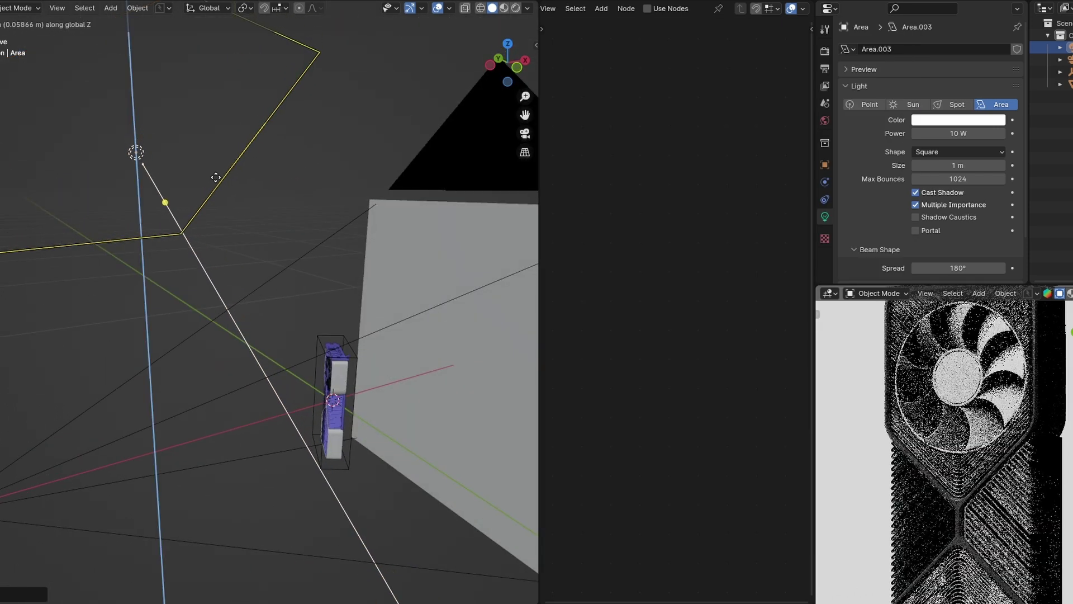
pyautogui.click(215, 308)
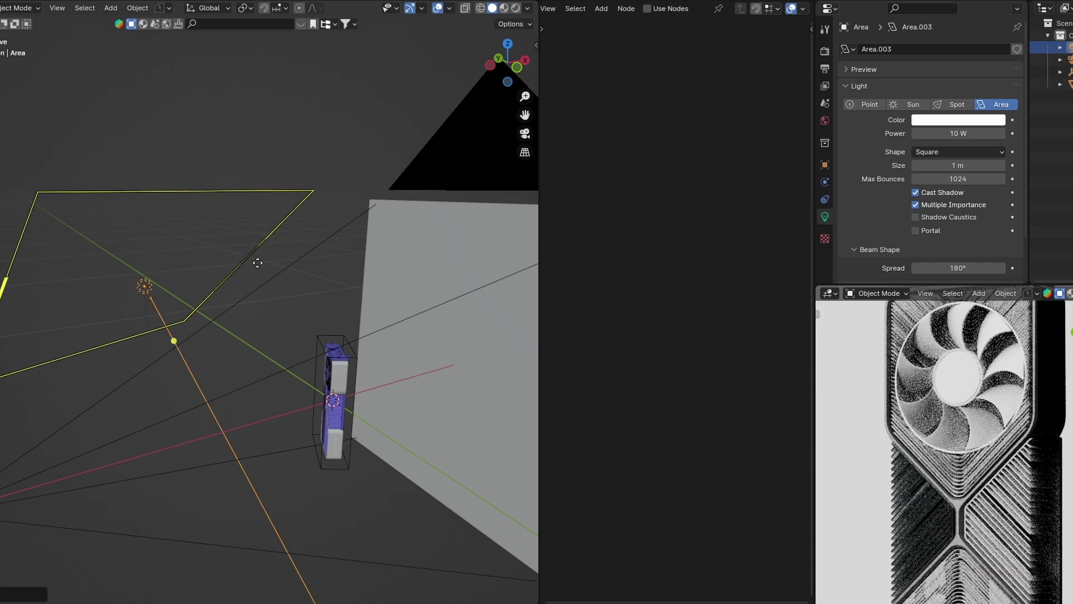
# Scale the area light down slightly and rotate it about global Z towards the graphics card
pyautogui.press('s')
pyautogui.click(266, 323)
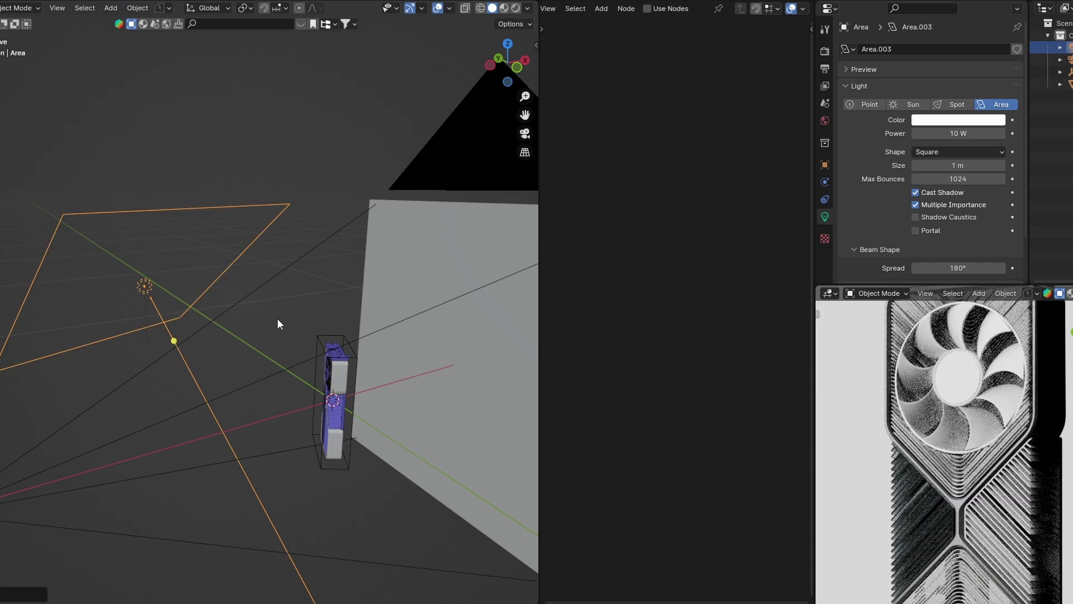
pyautogui.press('g')
pyautogui.press('z')
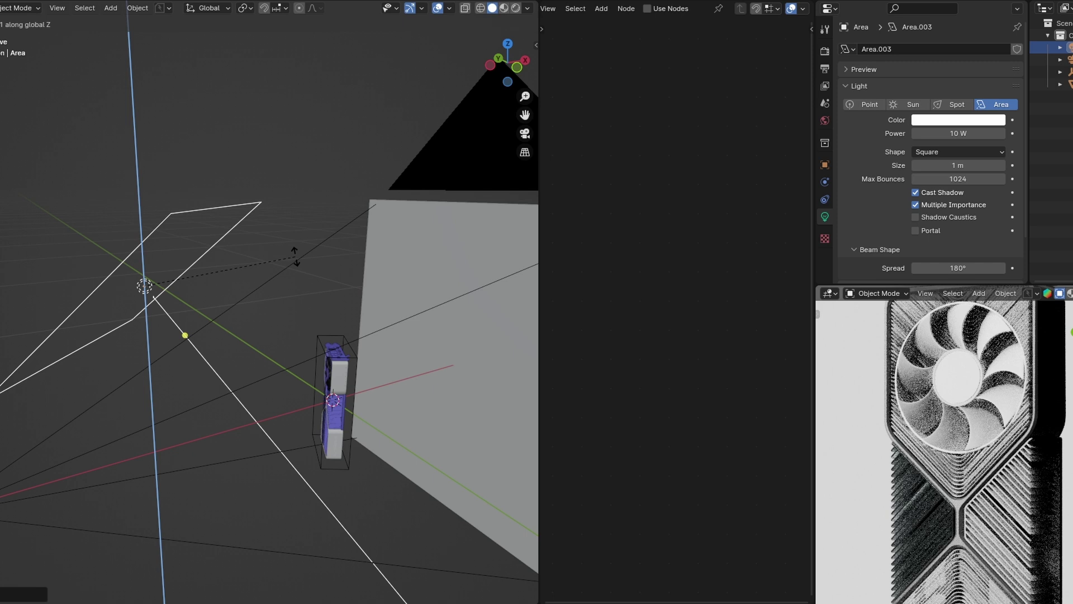
pyautogui.click(294, 254)
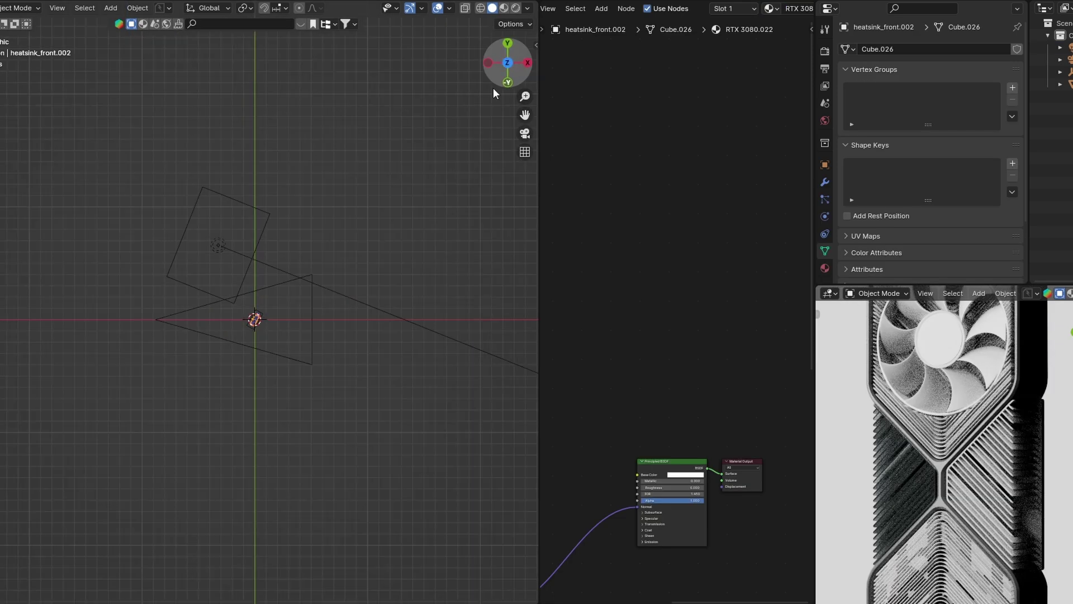
# Duplicate the graphics card together with its cube empty and place the copy diagonally behind the original in the top view
pyautogui.scroll(5, 324, 376)
pyautogui.scroll(-4, 377, 228)
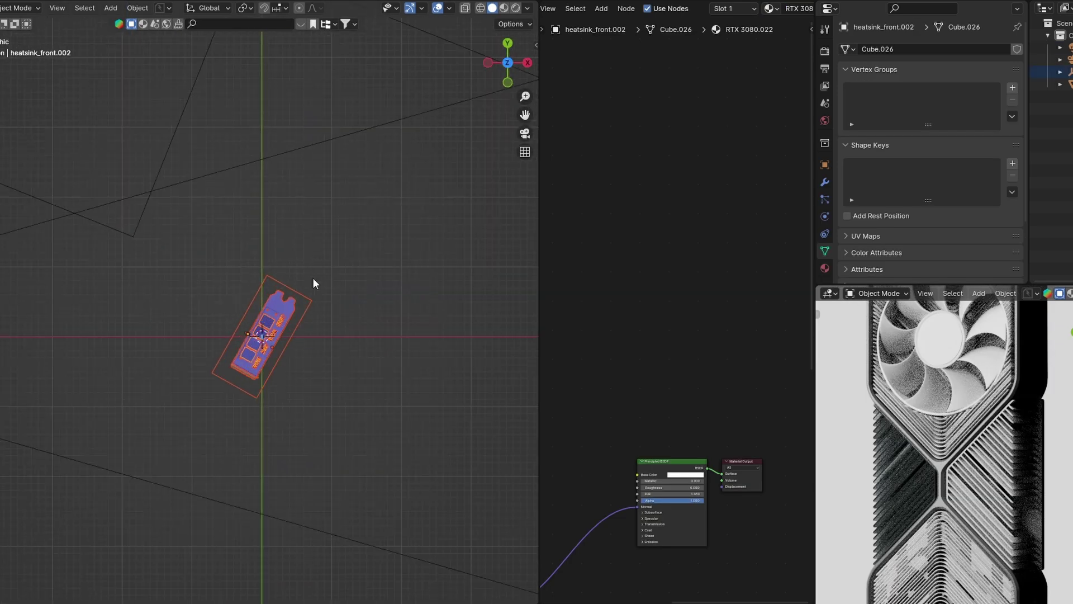
pyautogui.hotkey('shift', 'd')
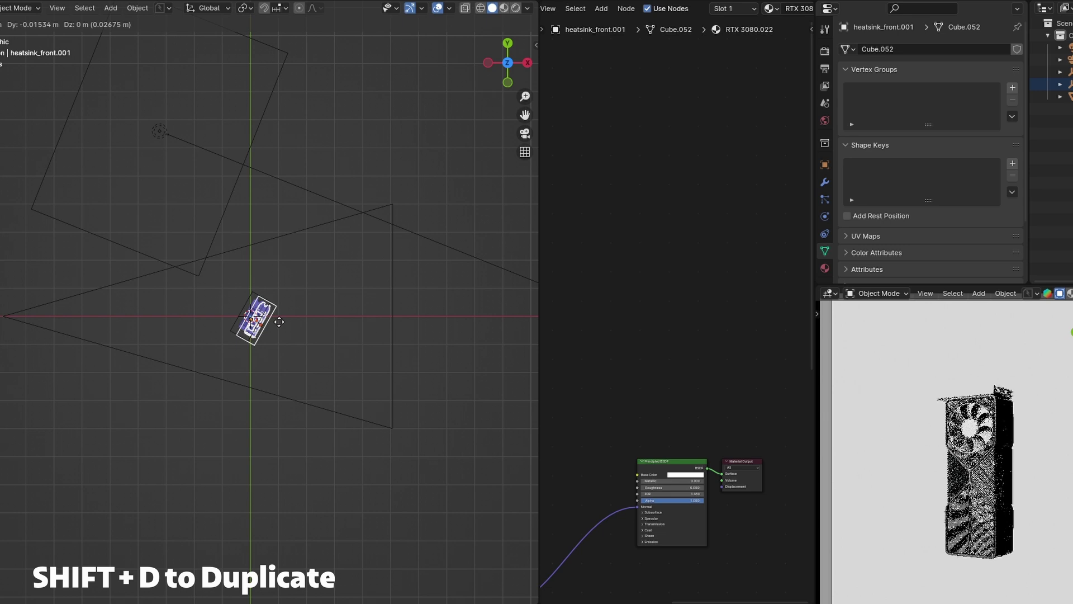
pyautogui.click(337, 357)
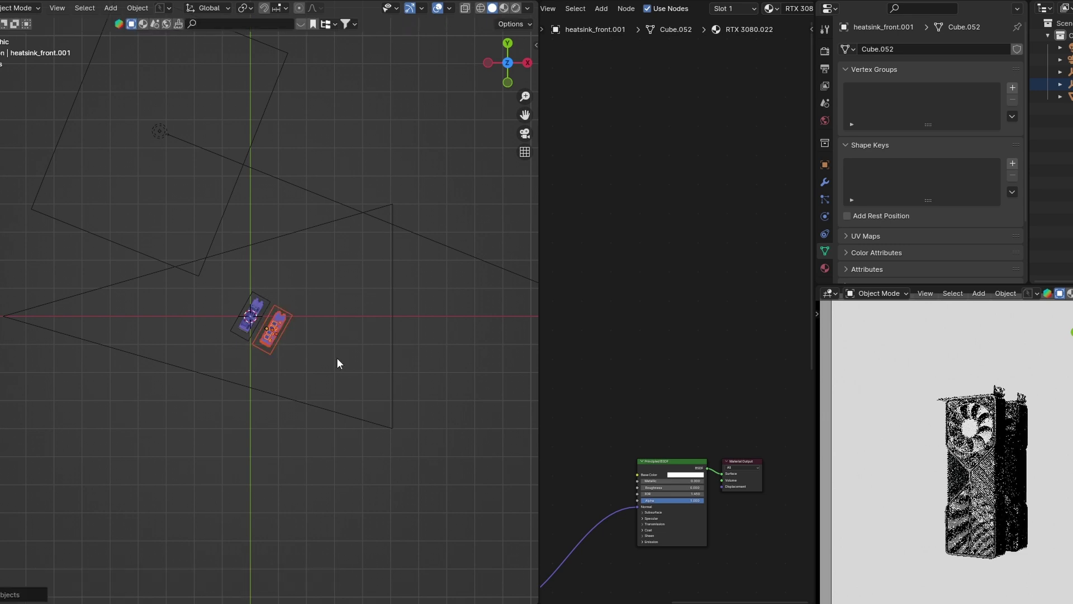
# Raise the duplicated card by its empty along Z above the original and rotate it 180° about Z
pyautogui.click(297, 317)
pyautogui.scroll(2, 353, 248)
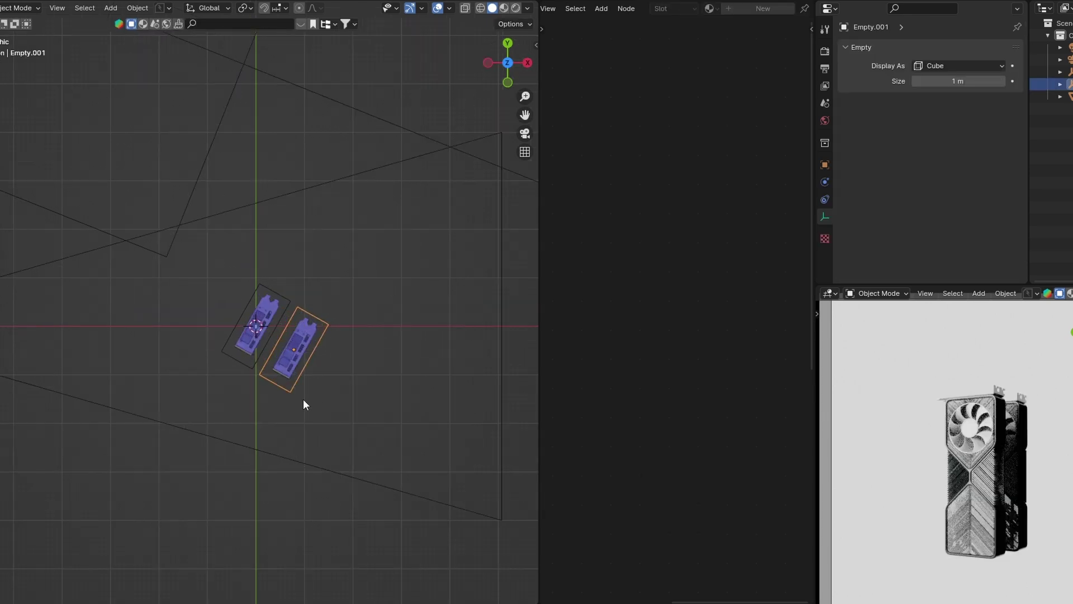
pyautogui.moveTo(303, 398); pyautogui.dragTo(370, 317, button='middle')
pyautogui.scroll(3, 375, 316)
pyautogui.press('g')
pyautogui.press('z')
pyautogui.click(384, 269)
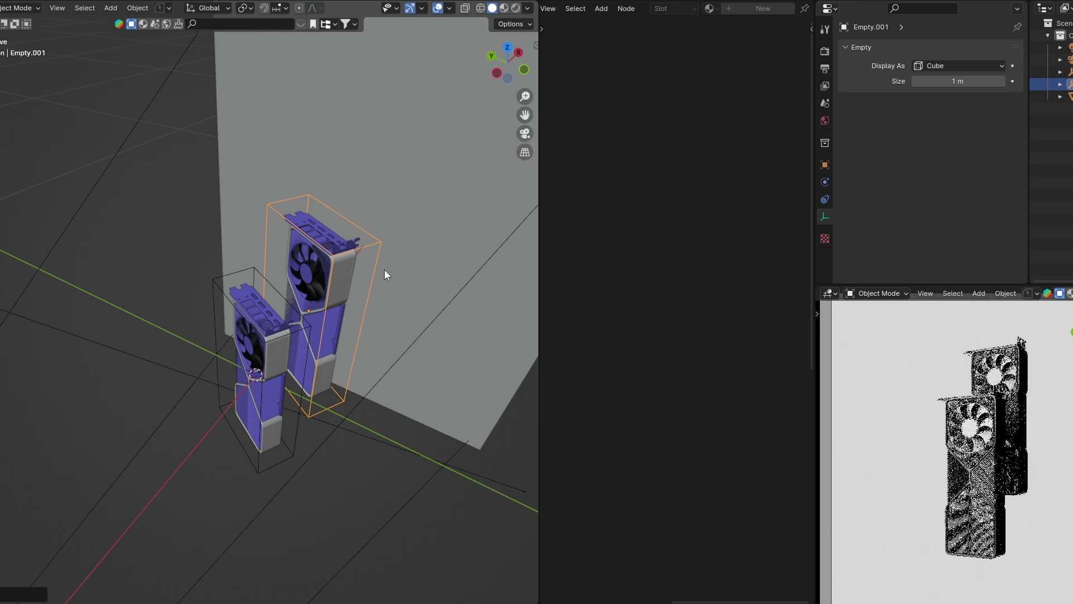
pyautogui.write('rz180')
pyautogui.press('Return')
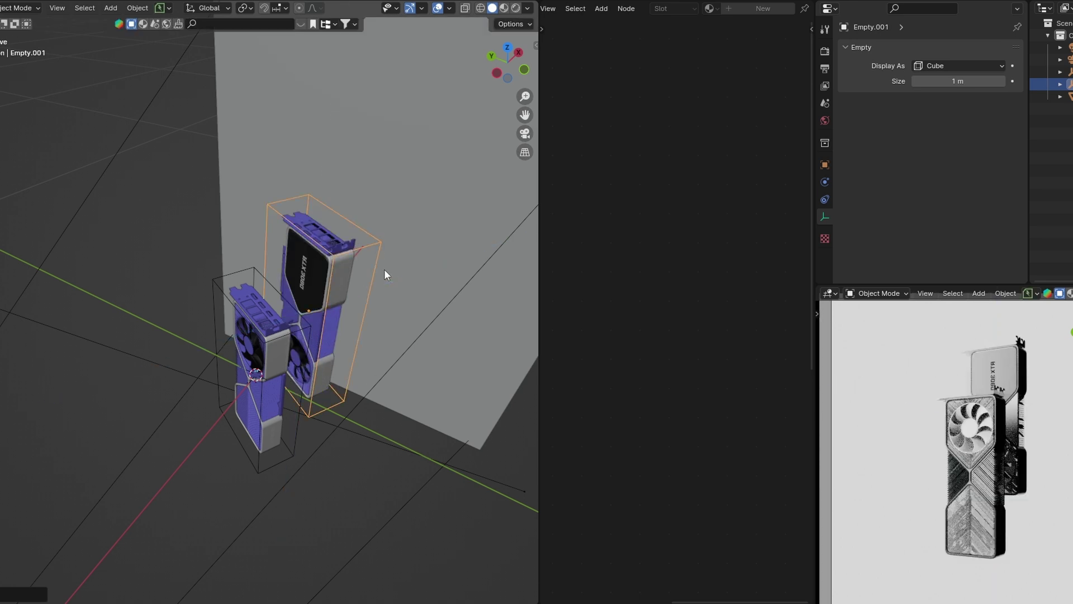
pyautogui.click(384, 269)
# Duplicate the area light to the opposite side of the cards in the top view and turn the copy around
pyautogui.scroll(-2, 384, 269)
pyautogui.click(507, 48)
pyautogui.scroll(-2, 235, 291)
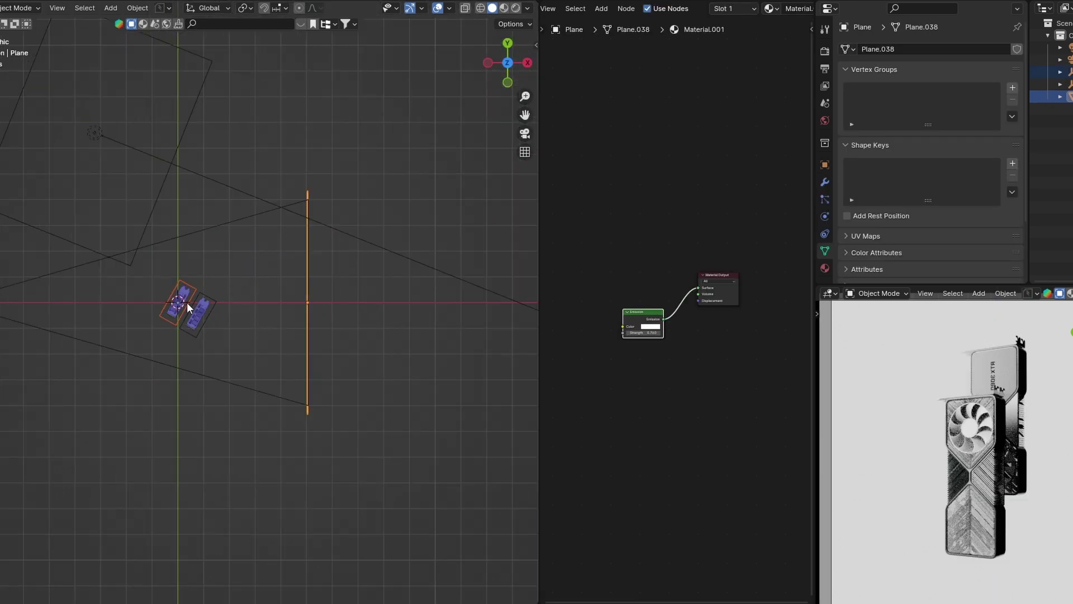
pyautogui.click(90, 120)
pyautogui.scroll(-4, 137, 174)
pyautogui.keyDown('shift'); pyautogui.moveTo(255, 253); pyautogui.dragTo(277, 244, button='middle'); pyautogui.keyUp('shift')
pyautogui.hotkey('shift', 'd')
pyautogui.click(292, 426)
pyautogui.press('r')
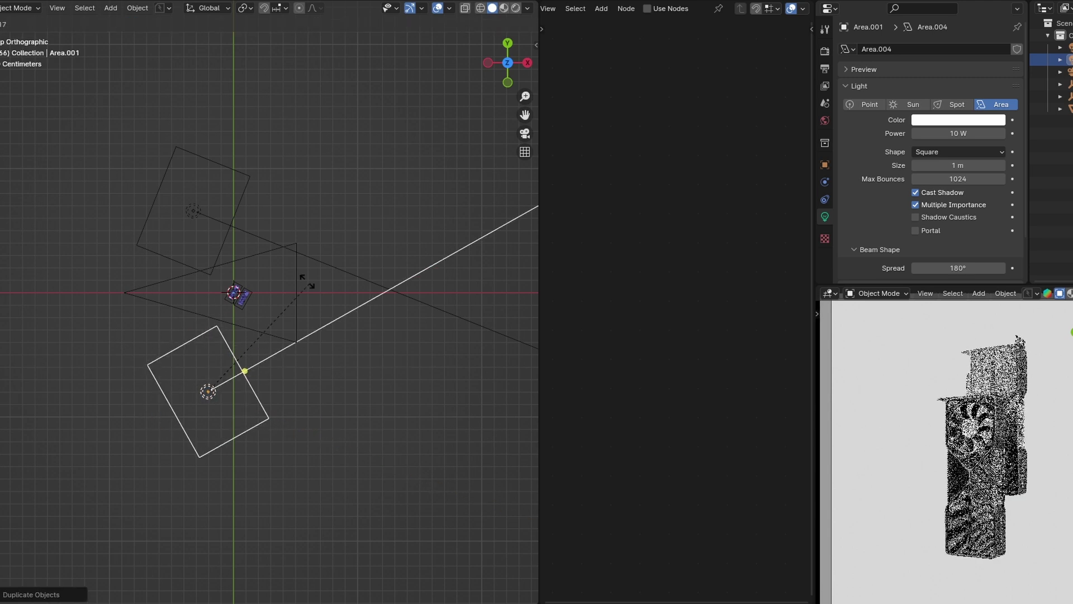
pyautogui.click(143, 423)
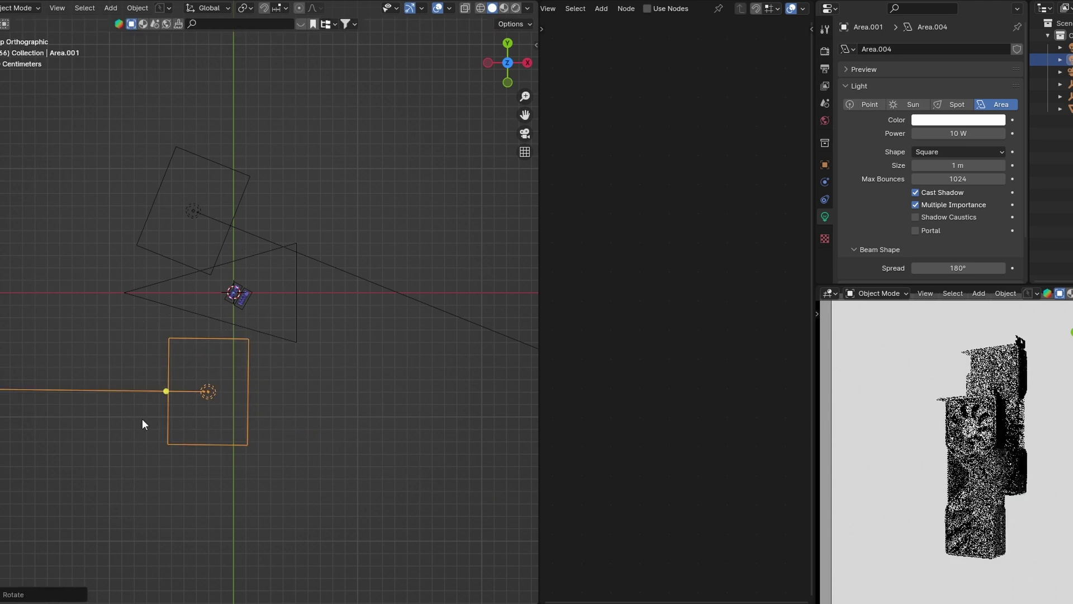
# Move the duplicated area light along X past the backdrop and rotate it back towards the graphics cards
pyautogui.press('g')
pyautogui.click(331, 447)
pyautogui.scroll(4, 953, 514)
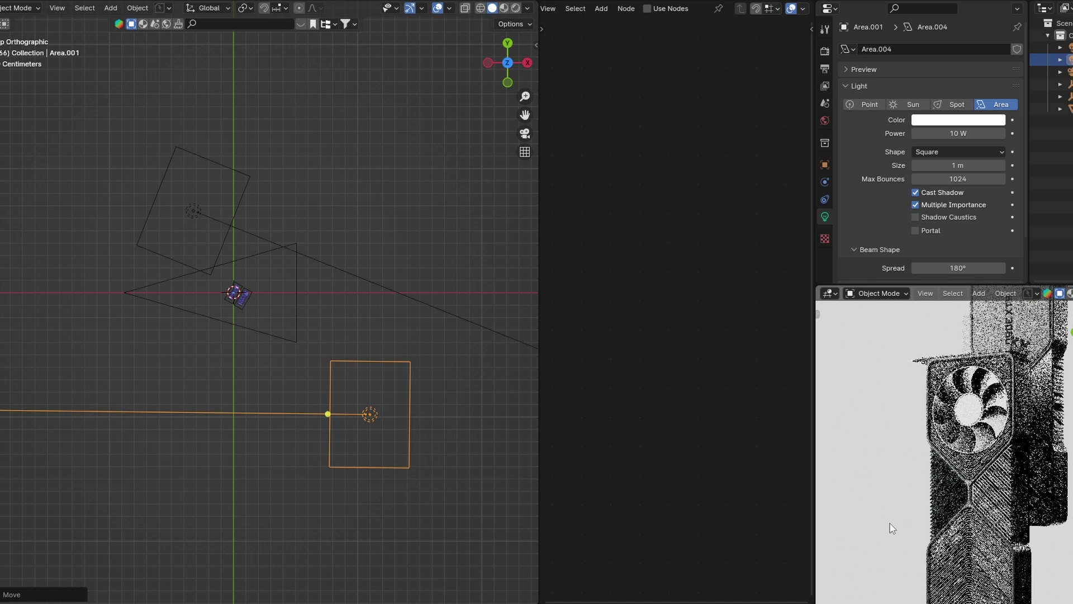
pyautogui.scroll(1, 953, 515)
pyautogui.keyDown('shift'); pyautogui.moveTo(954, 515); pyautogui.dragTo(903, 545, button='middle'); pyautogui.keyUp('shift')
pyautogui.press('r')
pyautogui.click(383, 384)
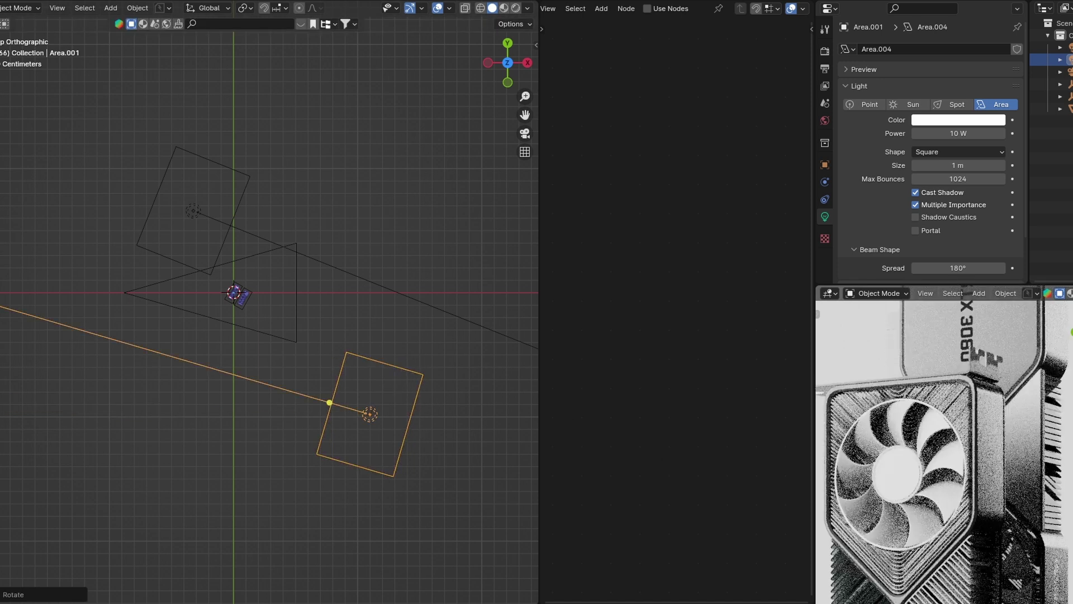
# Select both card empties in the camera view and move them together to centre the cards in the frame
pyautogui.scroll(-5, 1044, 502)
pyautogui.scroll(-3, 1030, 505)
pyautogui.press('KP_0')
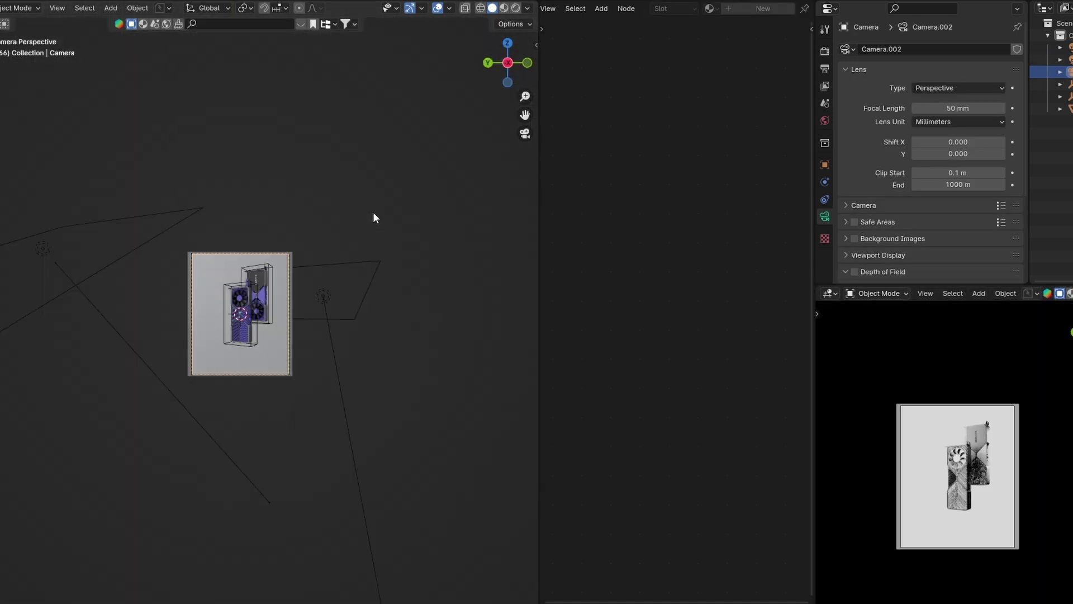
pyautogui.scroll(2, 373, 211)
pyautogui.click(299, 342)
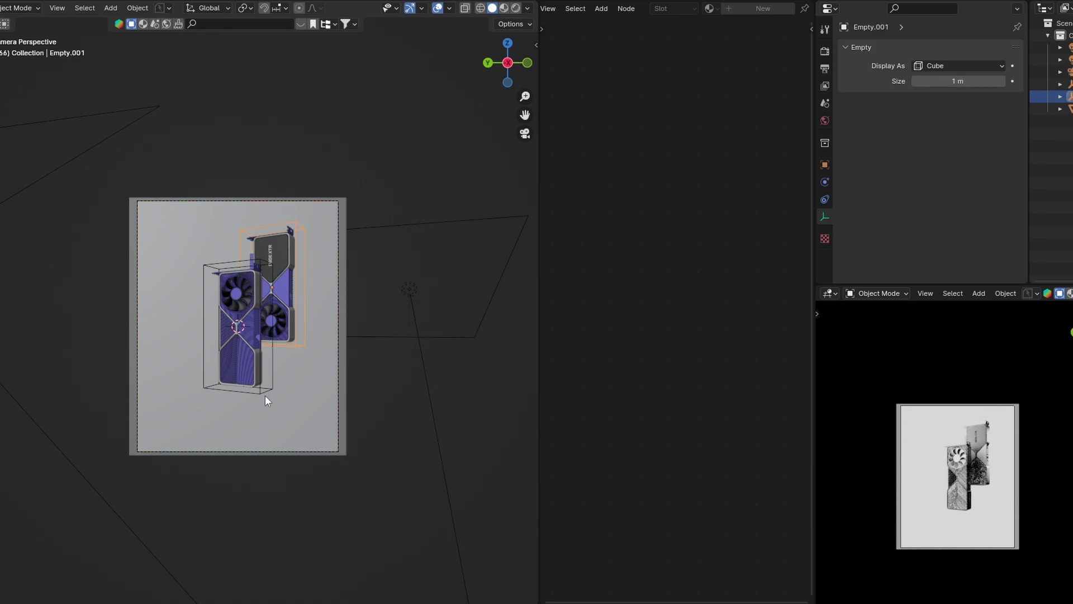
pyautogui.press('g')
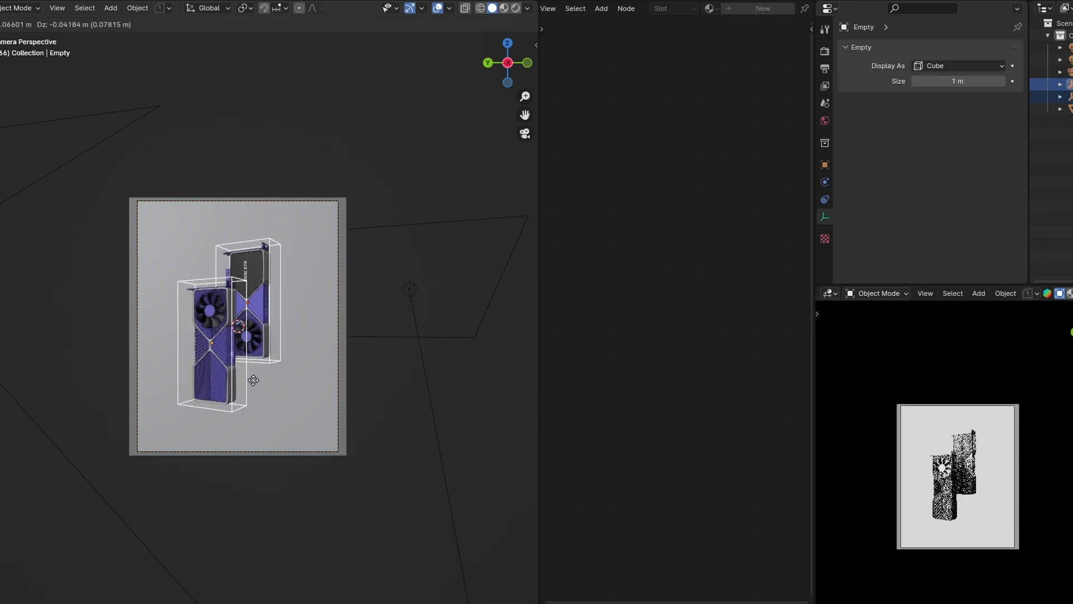
pyautogui.click(265, 374)
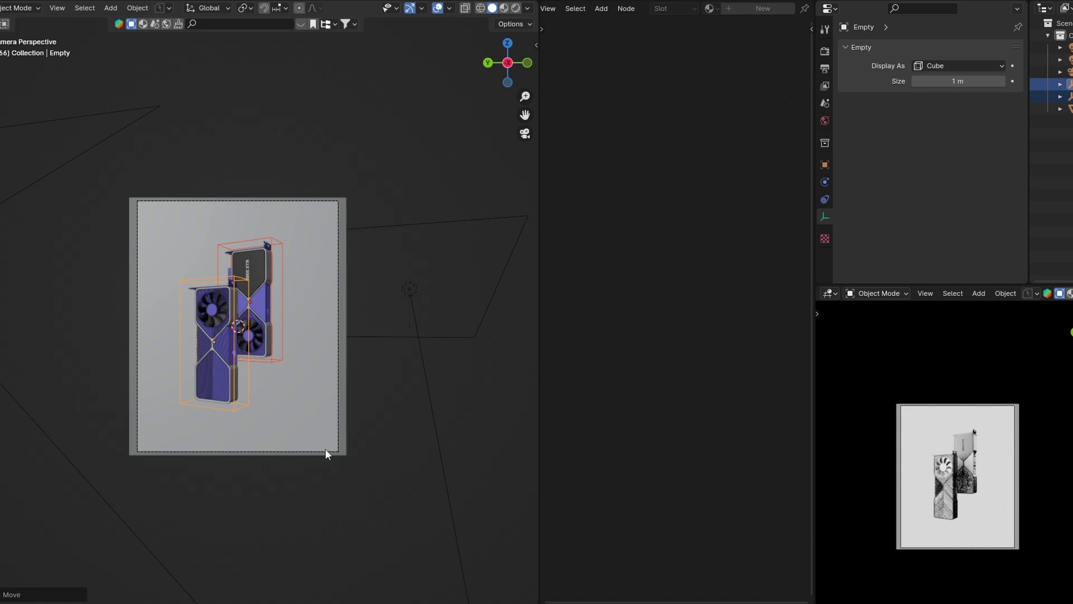
# Try tilting the camera upward and lowering it in the front view, with the backdrop moved and enlarged to fill its frame
pyautogui.click(326, 453)
pyautogui.click(526, 61)
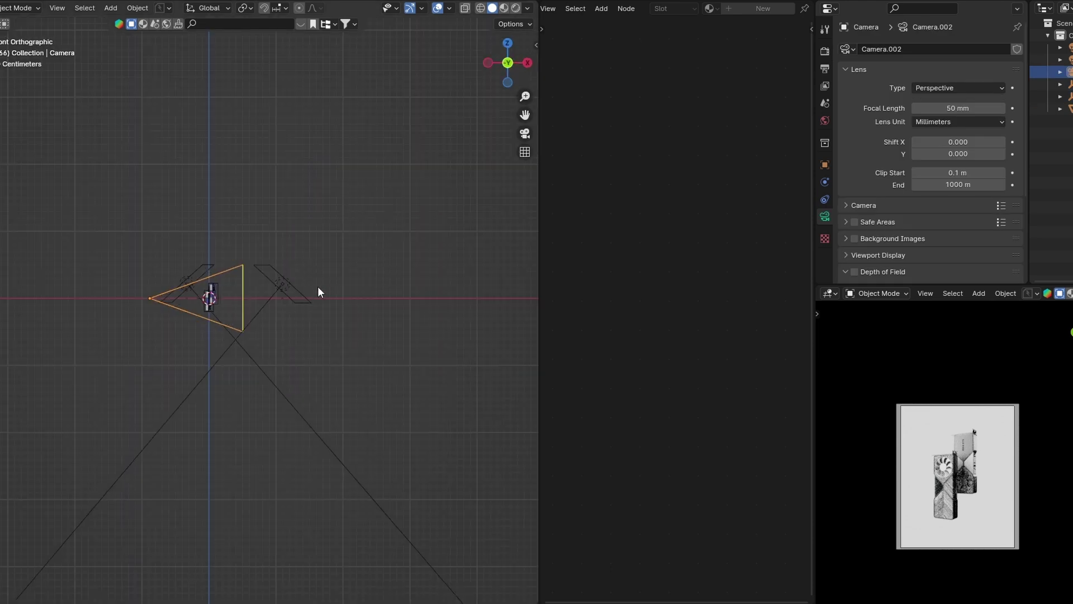
pyautogui.press('r')
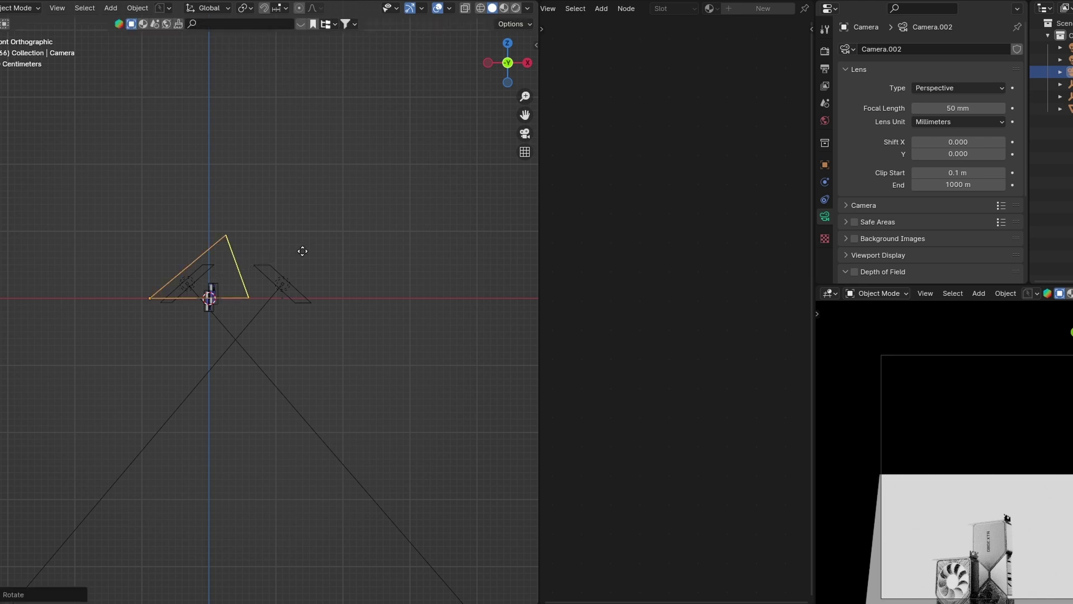
pyautogui.press('g')
pyautogui.press('z')
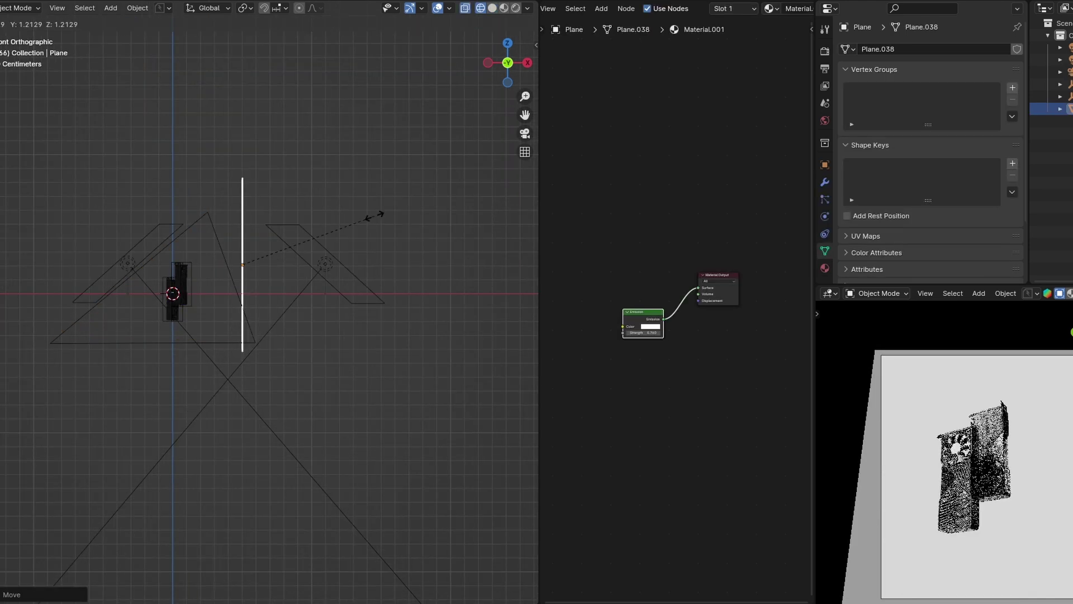
pyautogui.scroll(4, 971, 483)
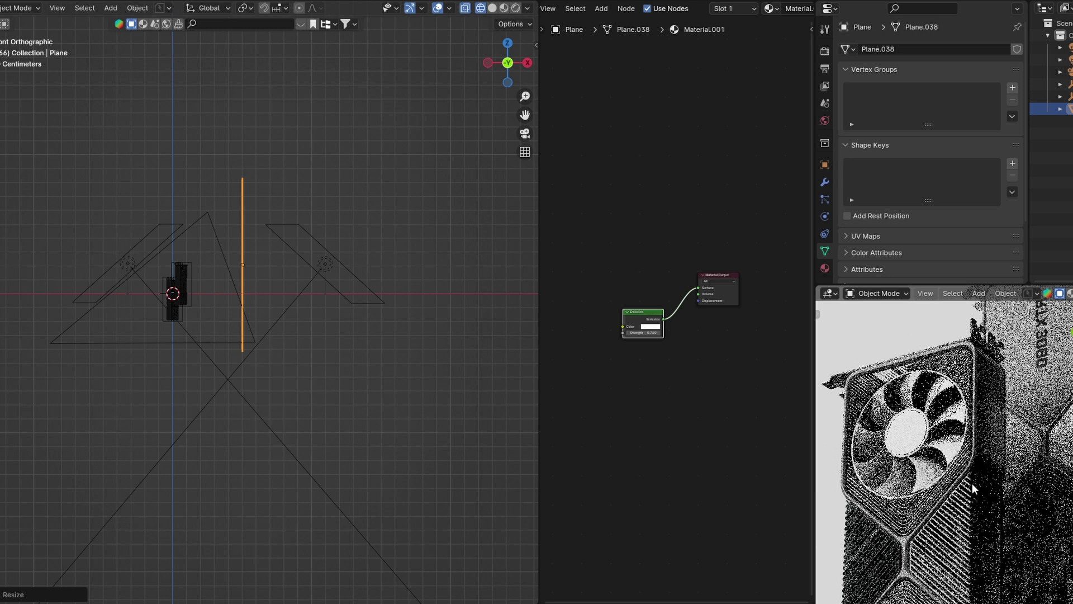
pyautogui.scroll(-9, 971, 483)
pyautogui.scroll(1, 972, 484)
pyautogui.scroll(4, 972, 487)
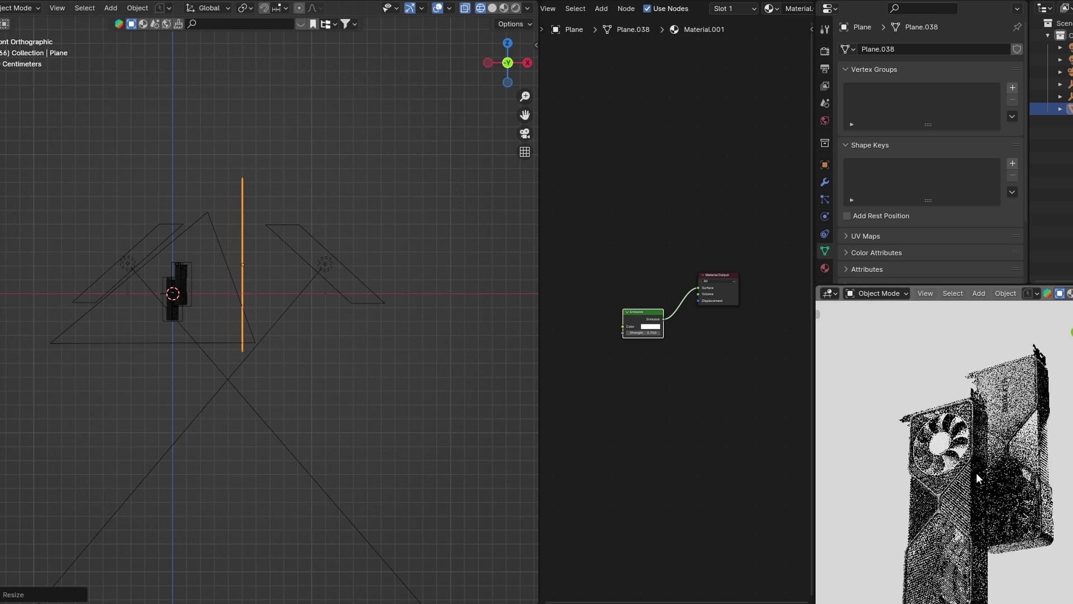
# Return the camera to its level orientation, try lowering it along Z, and undo that move
pyautogui.click(216, 342)
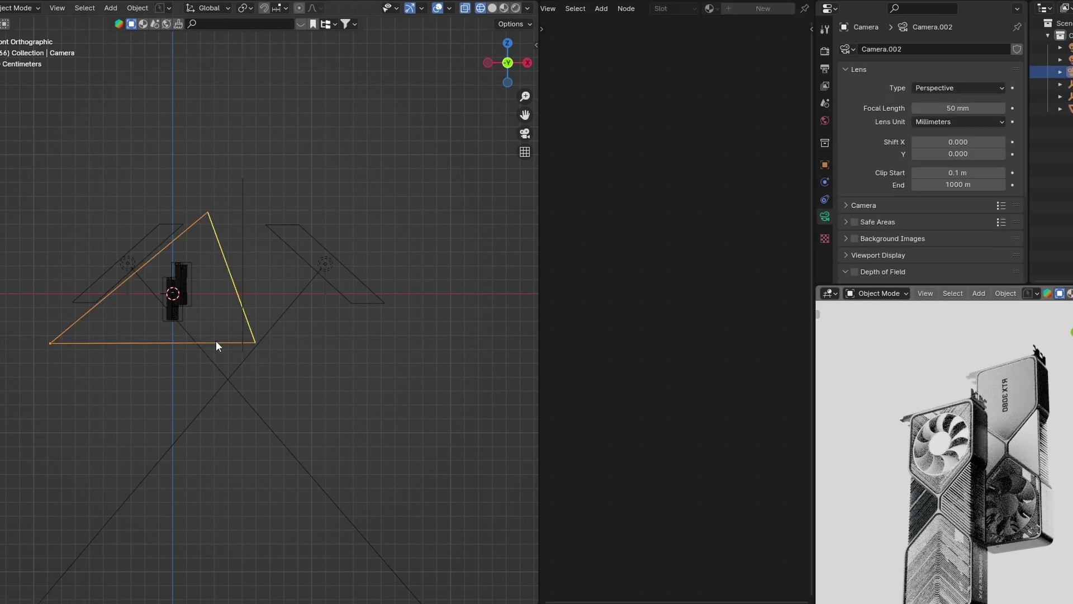
pyautogui.scroll(-5, 1041, 455)
pyautogui.scroll(4, 1041, 455)
pyautogui.scroll(-2, 1041, 454)
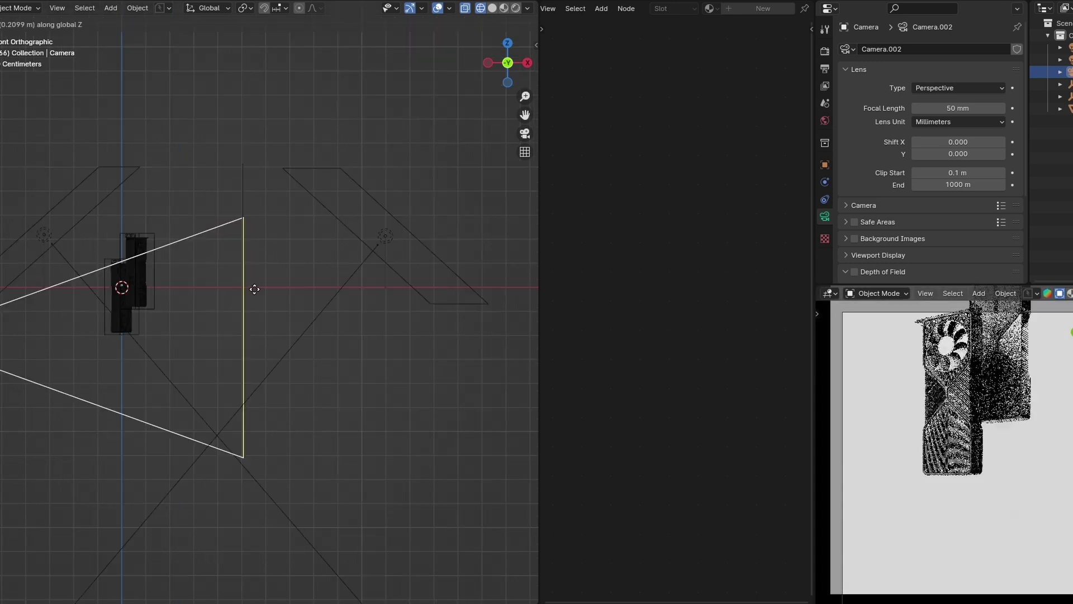
pyautogui.click(254, 290)
pyautogui.scroll(-1, 195, 298)
pyautogui.scroll(-3, 195, 297)
pyautogui.keyDown('shift'); pyautogui.moveTo(202, 287); pyautogui.dragTo(323, 279, button='middle'); pyautogui.keyUp('shift')
pyautogui.hotkey('ctrl', 'z')
pyautogui.scroll(-2, 350, 266)
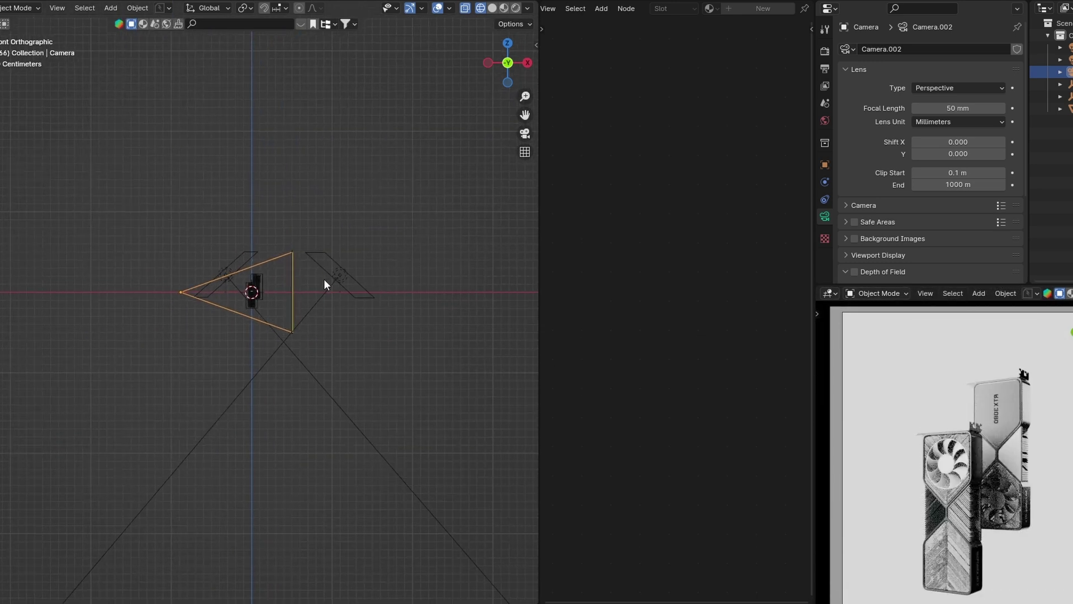
# Lower the level camera along Z in the front view and set its lens Shift Y to 0.800
pyautogui.press('g')
pyautogui.press('z')
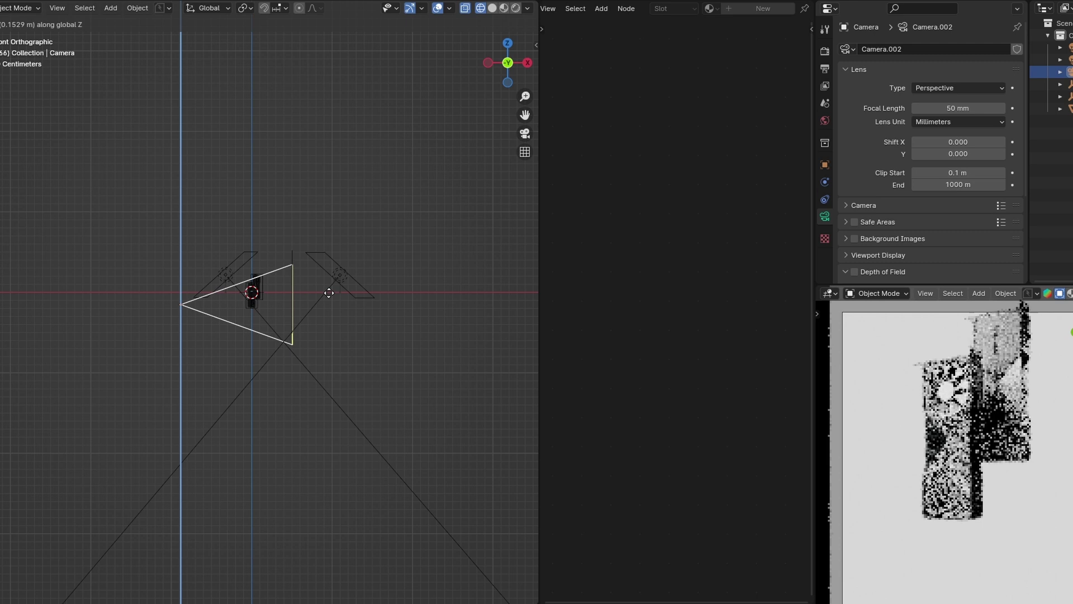
pyautogui.click(350, 357)
pyautogui.scroll(-4, 988, 478)
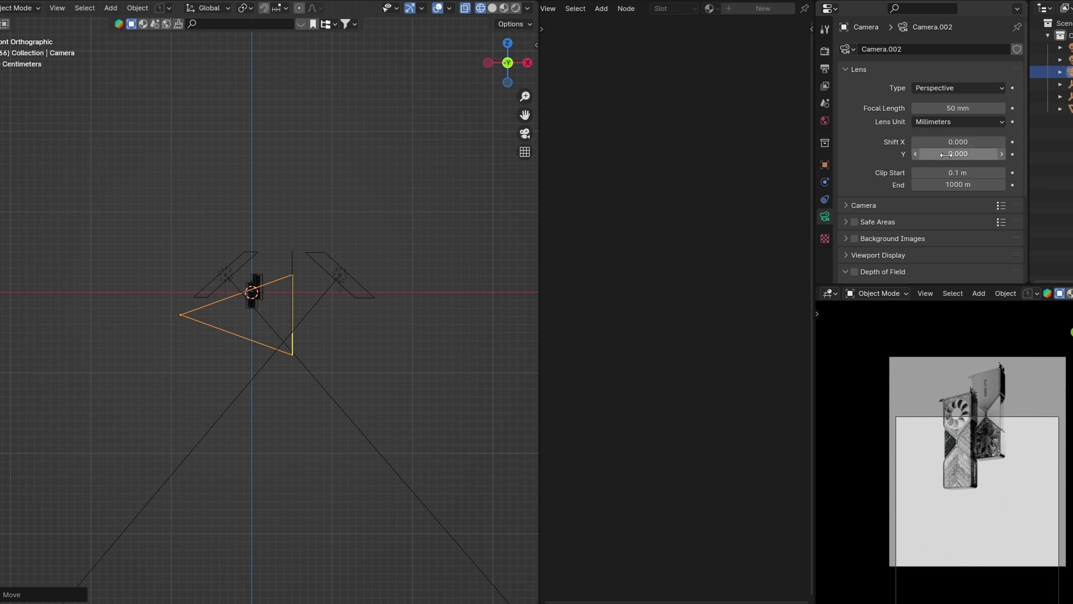
pyautogui.moveTo(942, 155)
pyautogui.mouseDown()
pyautogui.moveTo(961, 155)
pyautogui.moveTo(941, 156)
pyautogui.mouseUp()
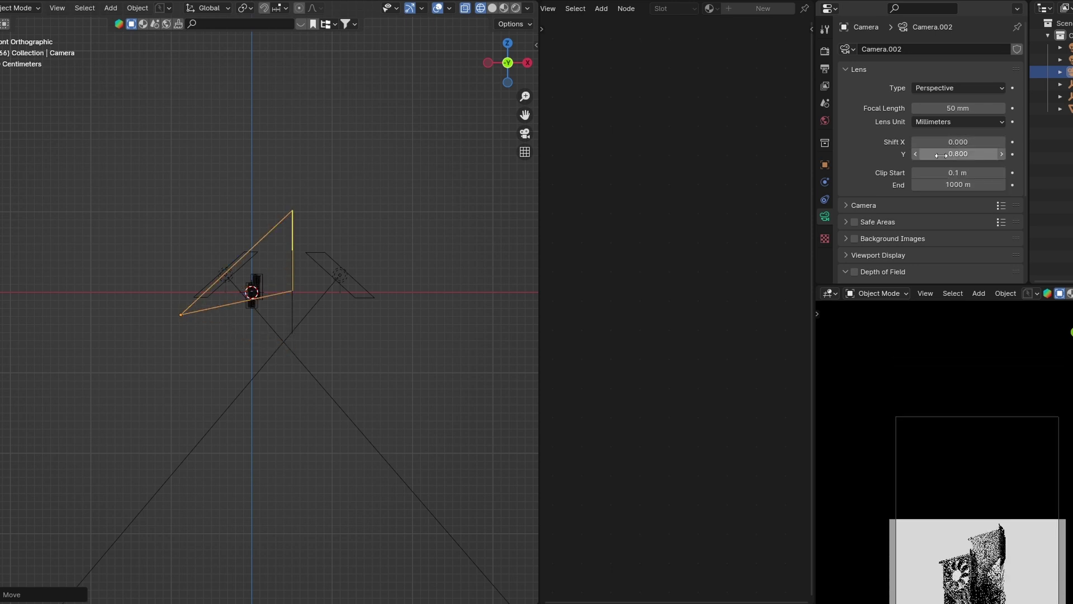
pyautogui.scroll(-3, 887, 443)
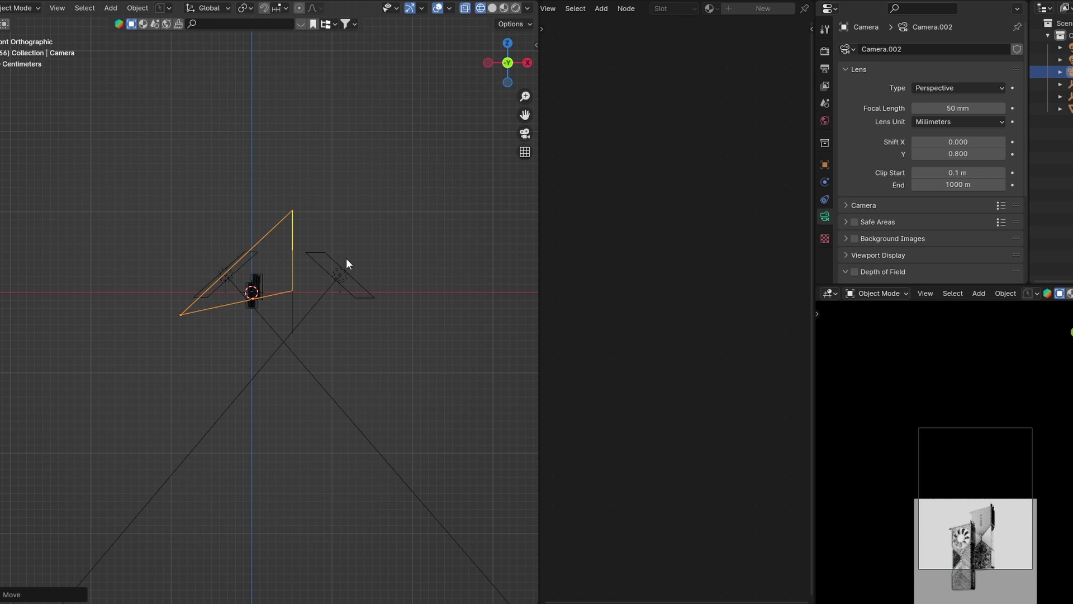
# Lower the shifted camera further along Z to bring the graphics cards back into its frame
pyautogui.press('g')
pyautogui.press('z')
pyautogui.scroll(3, 286, 306)
pyautogui.click(293, 300)
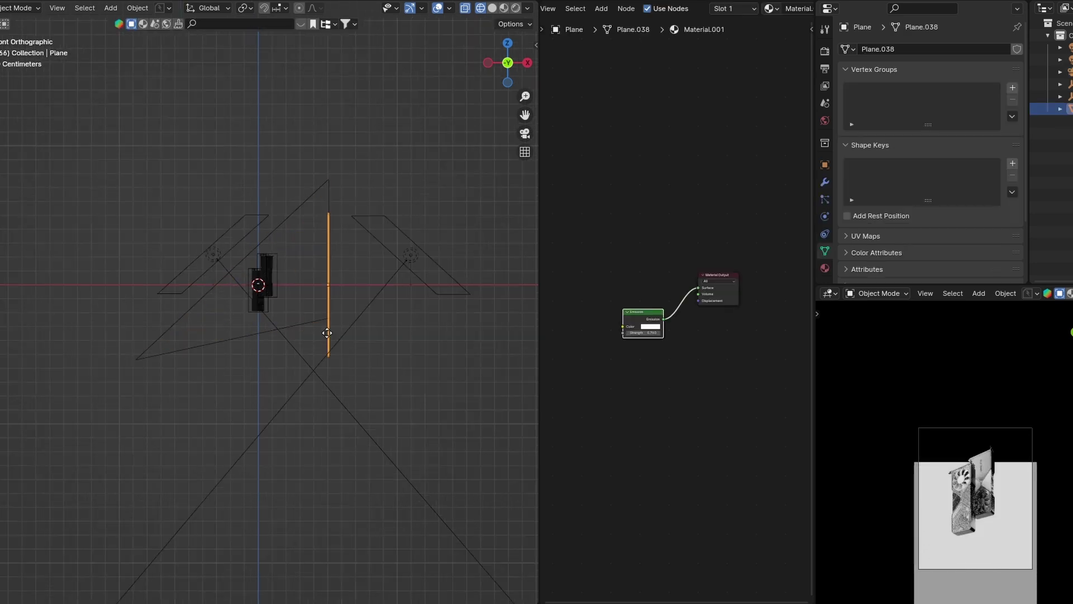
# Raise the backdrop plane along Z to cover the background of the camera frame
pyautogui.press('g')
pyautogui.press('z')
pyautogui.click(331, 297)
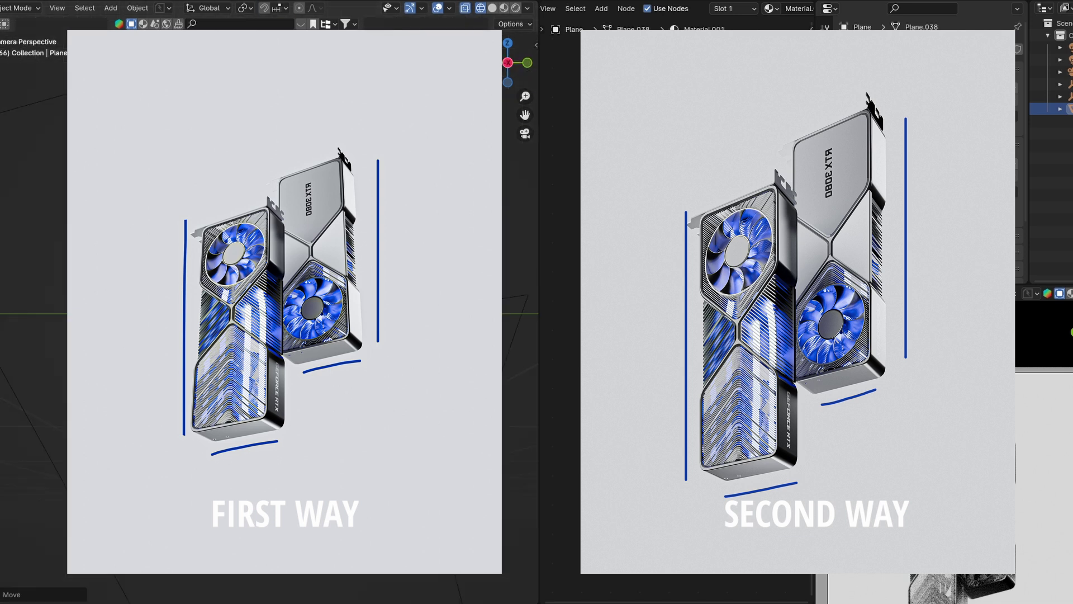
# Snap the 3D cursor to the rear graphics card's empty and add an area light there
pyautogui.hotkey('shift', 's')
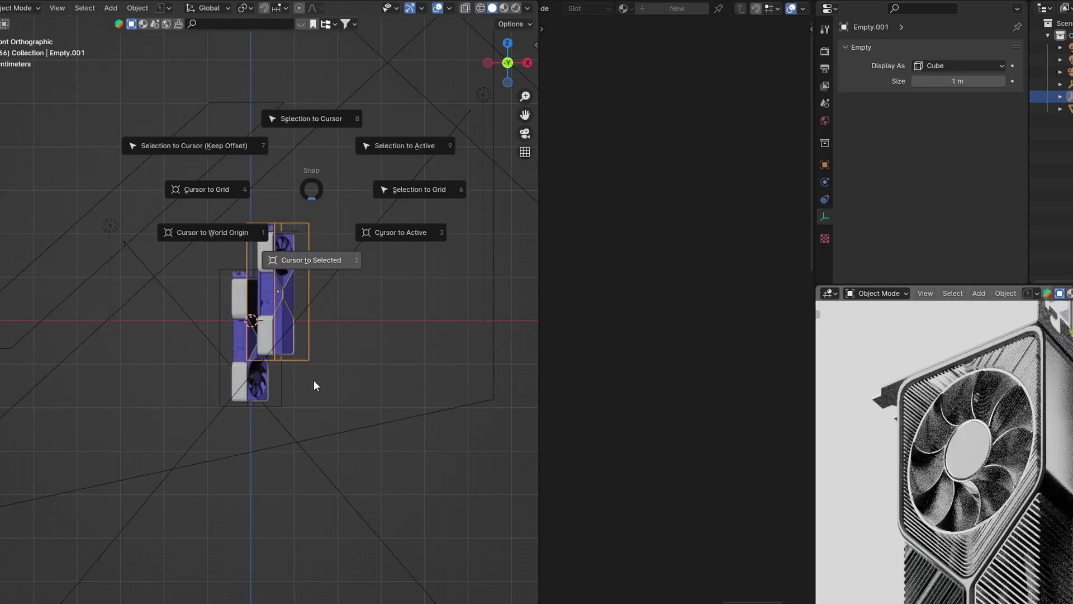
pyautogui.click(314, 380)
pyautogui.scroll(-6, 857, 460)
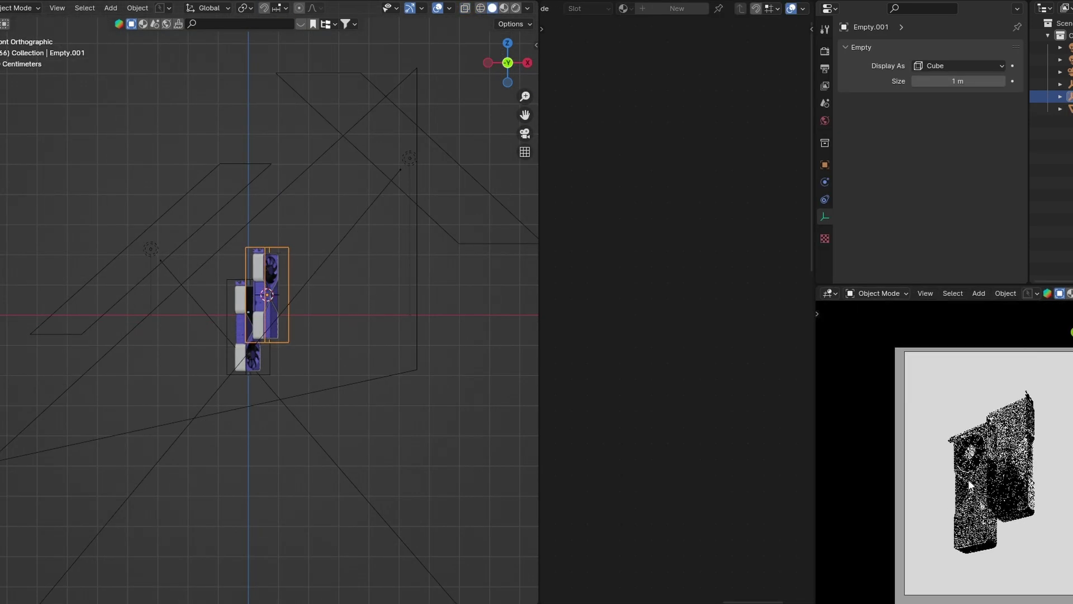
pyautogui.keyDown('shift'); pyautogui.moveTo(992, 502); pyautogui.dragTo(967, 469, button='middle'); pyautogui.keyUp('shift')
pyautogui.scroll(4, 997, 509)
pyautogui.keyDown('shift'); pyautogui.moveTo(993, 567); pyautogui.dragTo(999, 490, button='middle'); pyautogui.keyUp('shift')
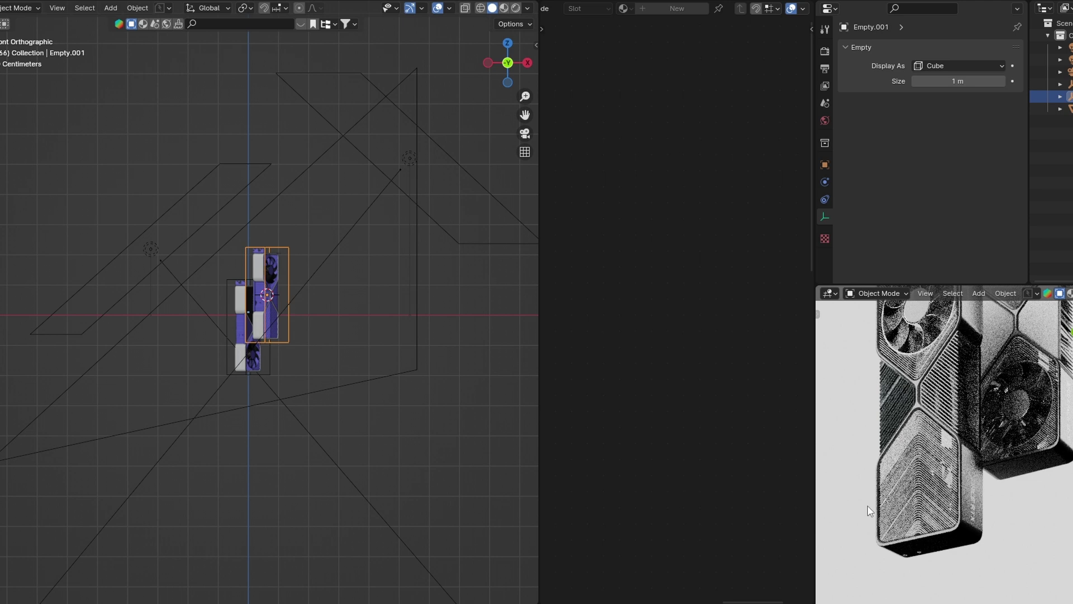
pyautogui.scroll(-2, 992, 450)
pyautogui.hotkey('shift', 'a')
pyautogui.moveTo(276, 263)
pyautogui.click(384, 304)
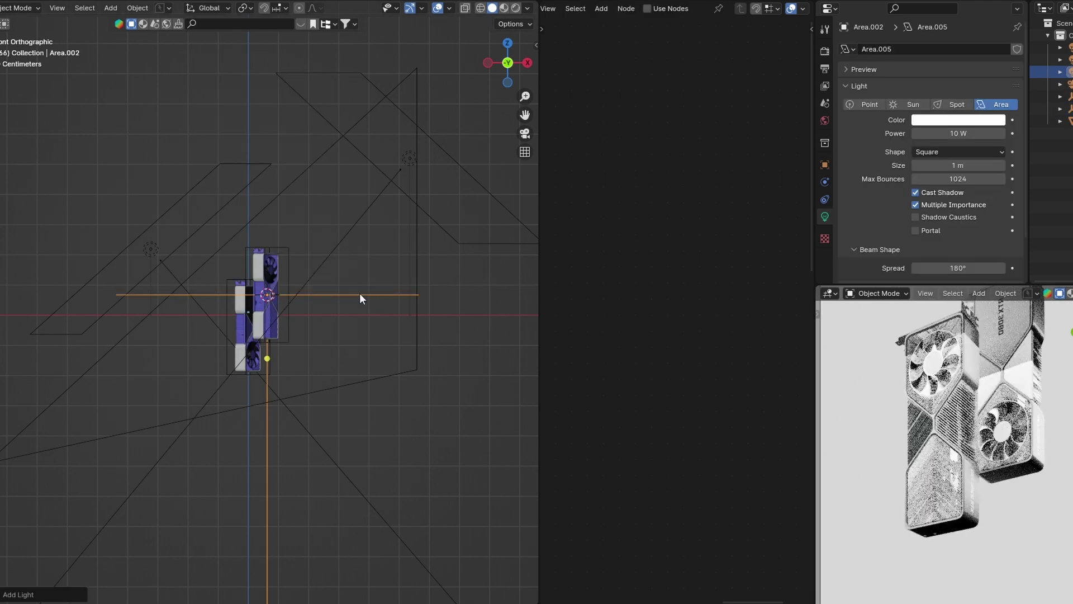
# Move the area light below and to the right of the cards, flip it along Z, and rotate it to aim at them
pyautogui.press('g')
pyautogui.press('z')
pyautogui.click(355, 428)
pyautogui.hotkey('ctrl', 'm')
pyautogui.press('z')
pyautogui.click(356, 428)
pyautogui.scroll(-2, 366, 427)
pyautogui.press('g')
pyautogui.press('x')
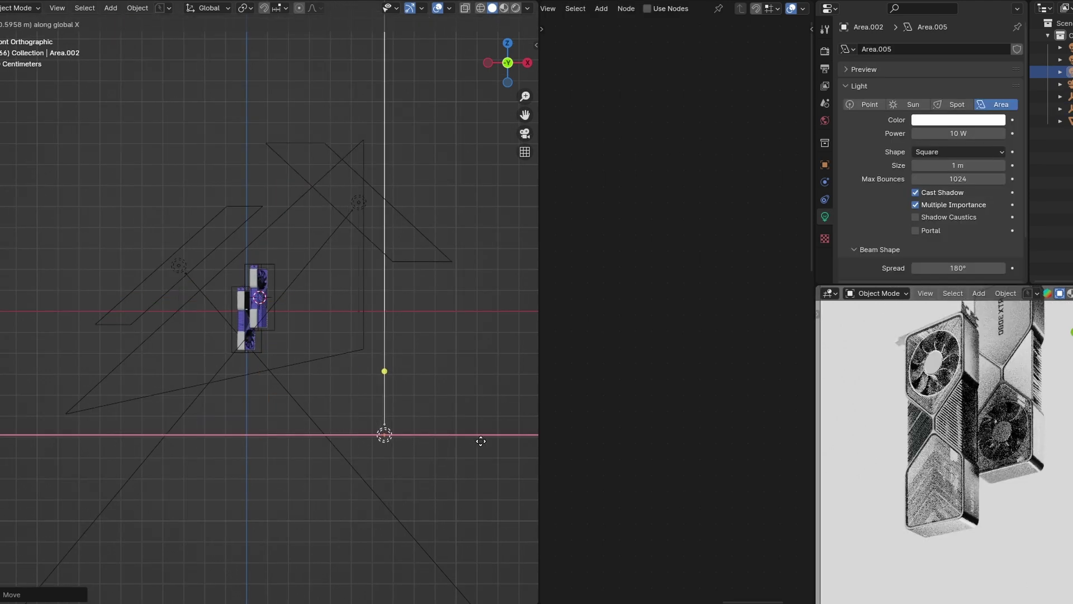
pyautogui.click(491, 444)
pyautogui.press('r')
pyautogui.click(444, 396)
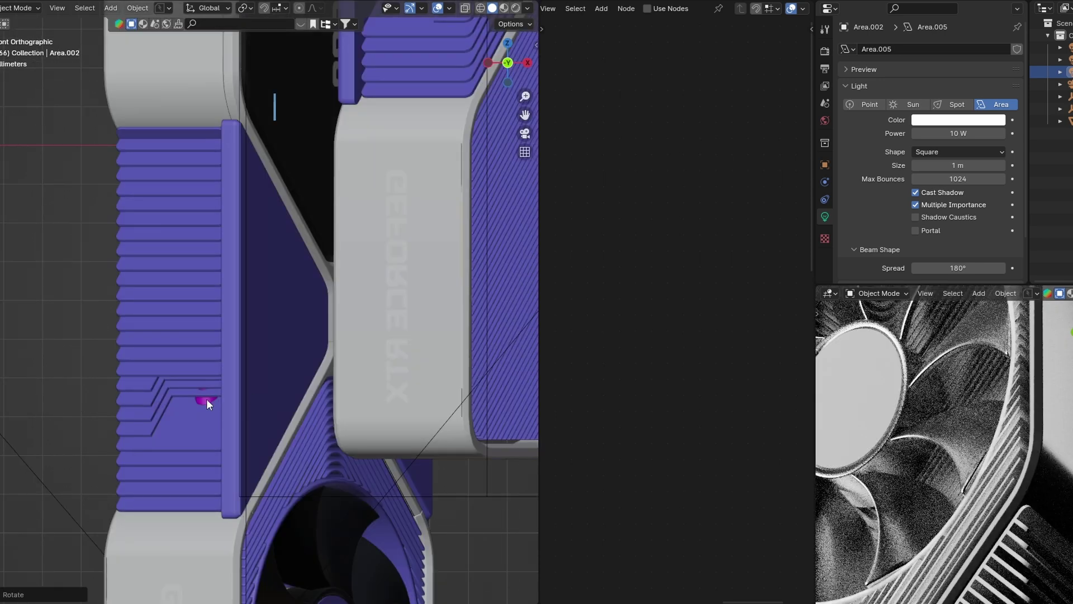
# Replace the heatpipes' Principled BSDF with an Emission shader of strength 12.300 feeding the Material Output
pyautogui.click(206, 398)
pyautogui.scroll(-7, 230, 314)
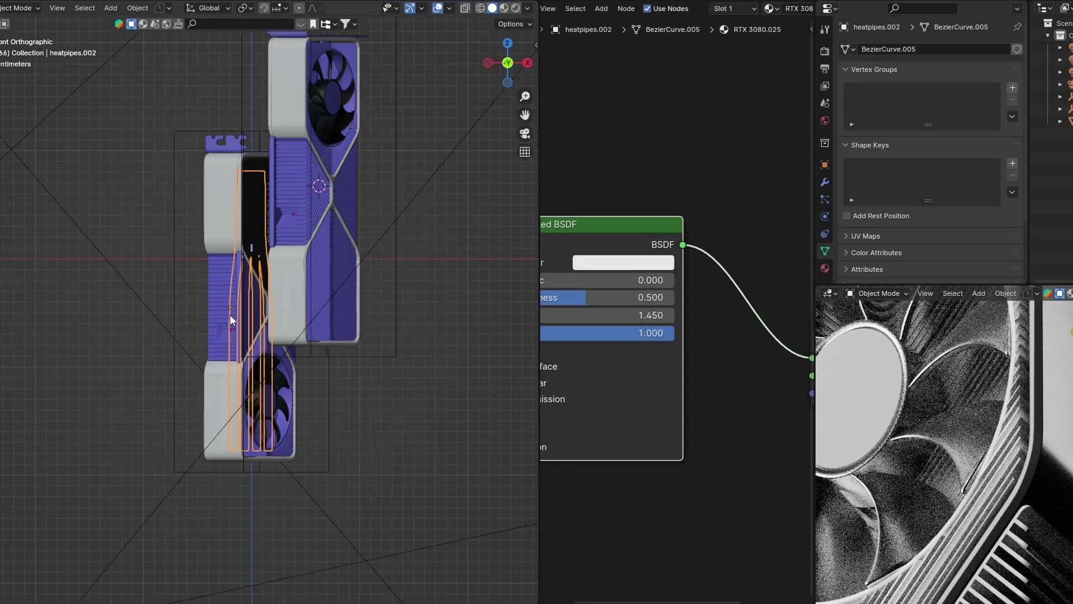
pyautogui.moveTo(229, 314); pyautogui.dragTo(373, 270, button='middle')
pyautogui.scroll(-2, 673, 337)
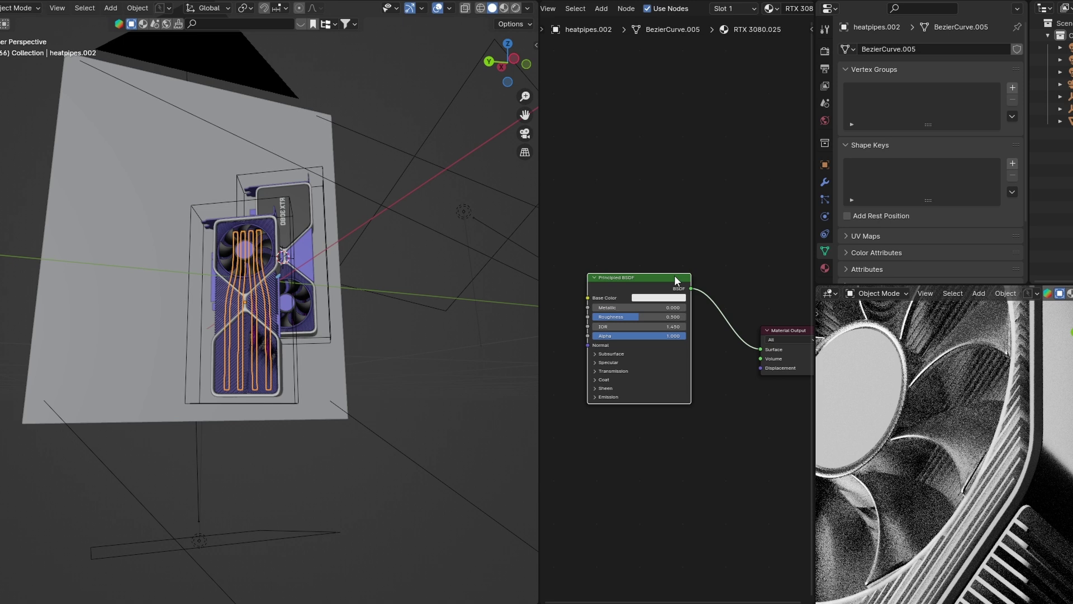
pyautogui.scroll(-6, 674, 275)
pyautogui.press('x')
pyautogui.hotkey('shift', 'a')
pyautogui.press('s')
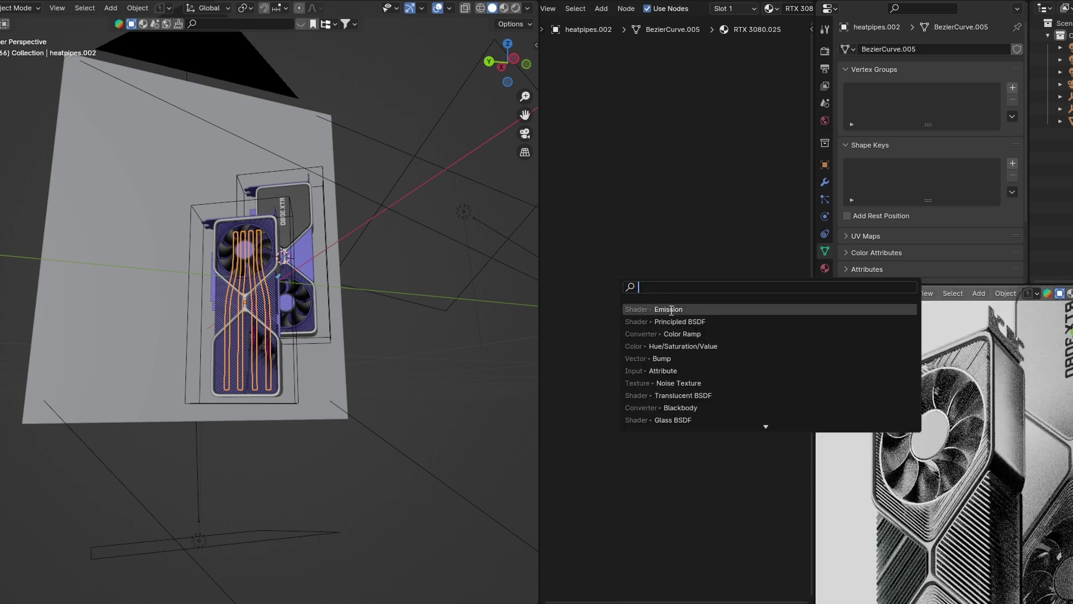
pyautogui.click(671, 310)
pyautogui.click(630, 307)
pyautogui.scroll(4, 631, 308)
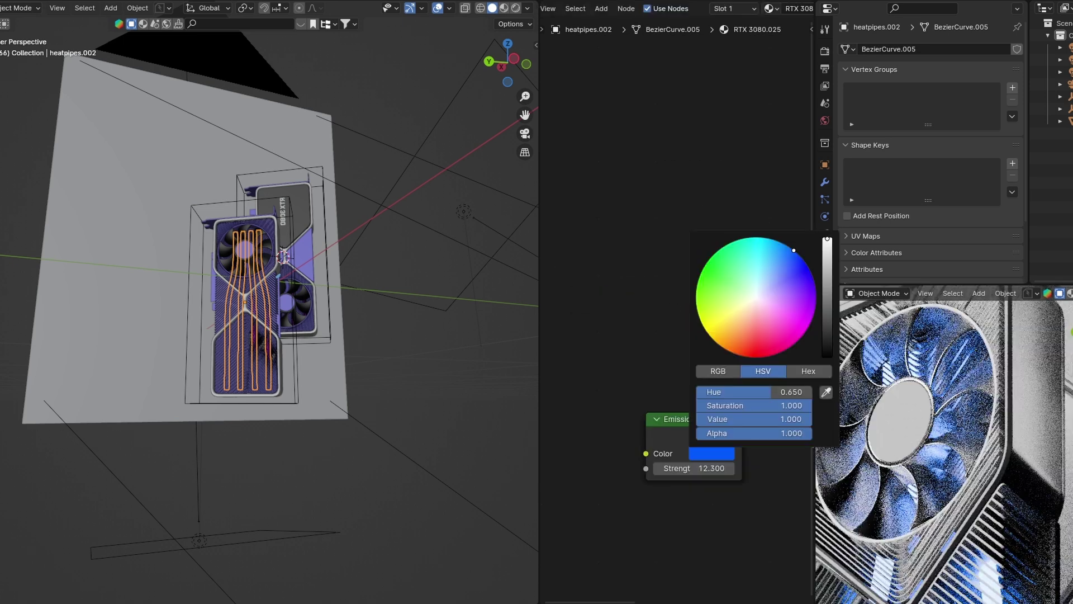
# Set the heatpipes' emission colour to a fully saturated blue with hue 0.664
pyautogui.moveTo(793, 249); pyautogui.dragTo(808, 268)
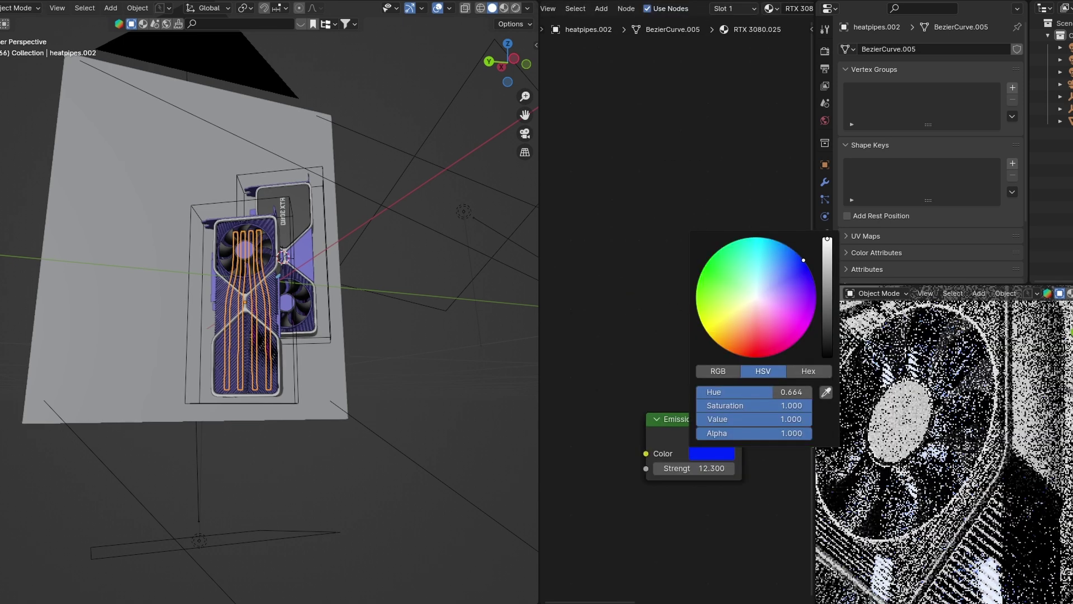
pyautogui.scroll(-5, 976, 430)
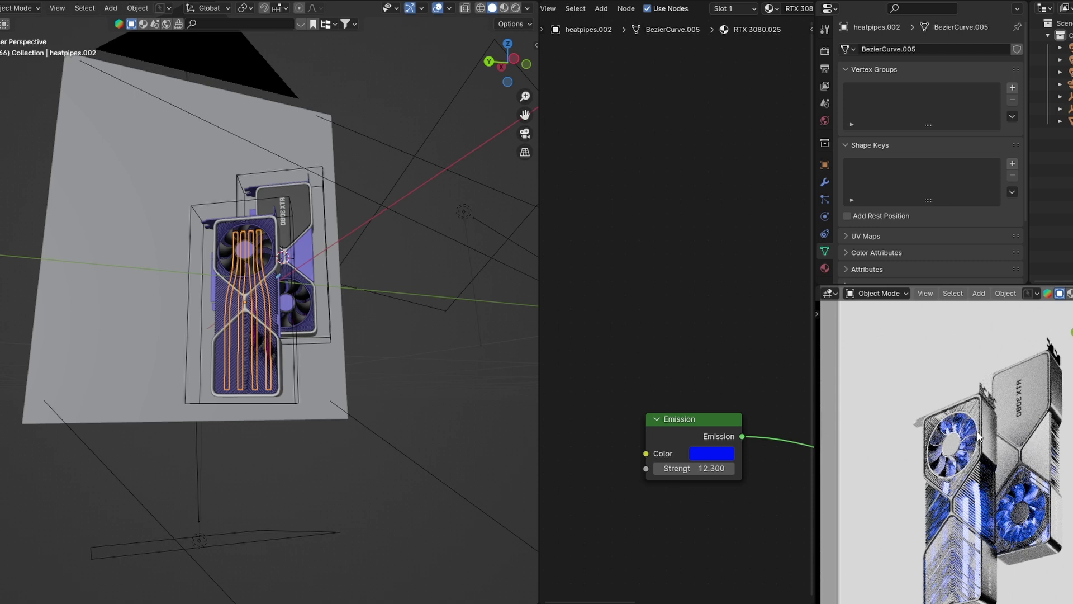
pyautogui.scroll(3, 978, 436)
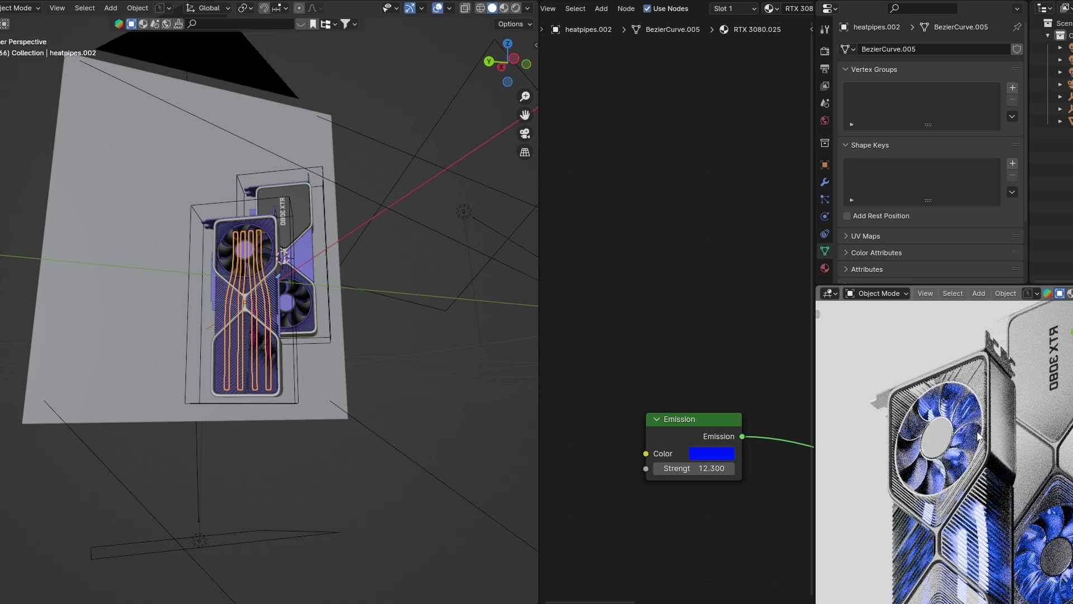
pyautogui.moveTo(698, 412); pyautogui.dragTo(761, 412)
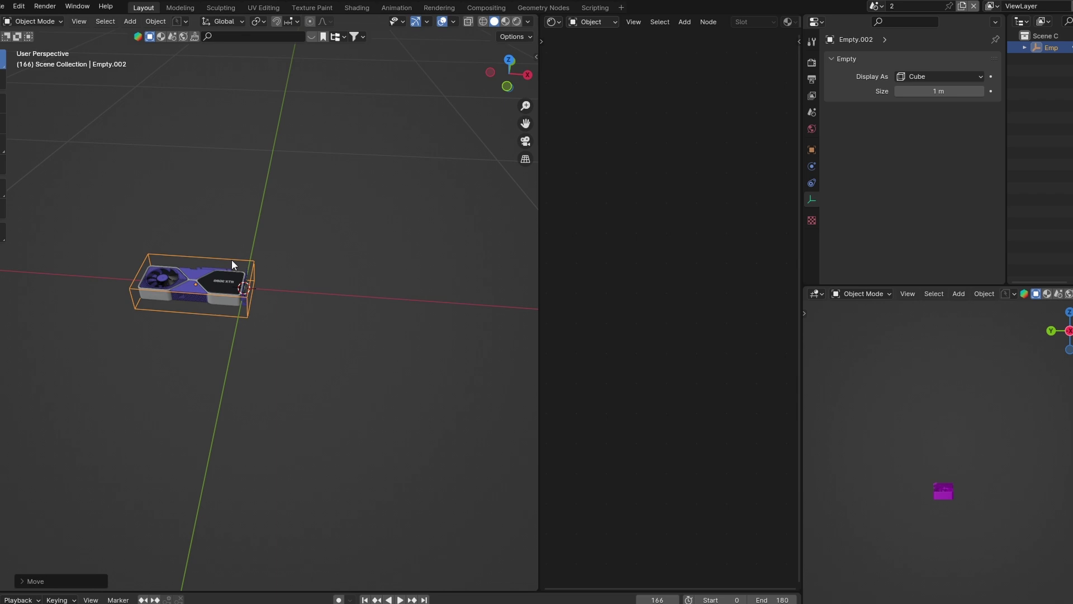
# Add a Plain Axes empty at the graphics card in the new scene and raise it slightly along Z
pyautogui.hotkey('shift', 'a')
pyautogui.moveTo(209, 392)
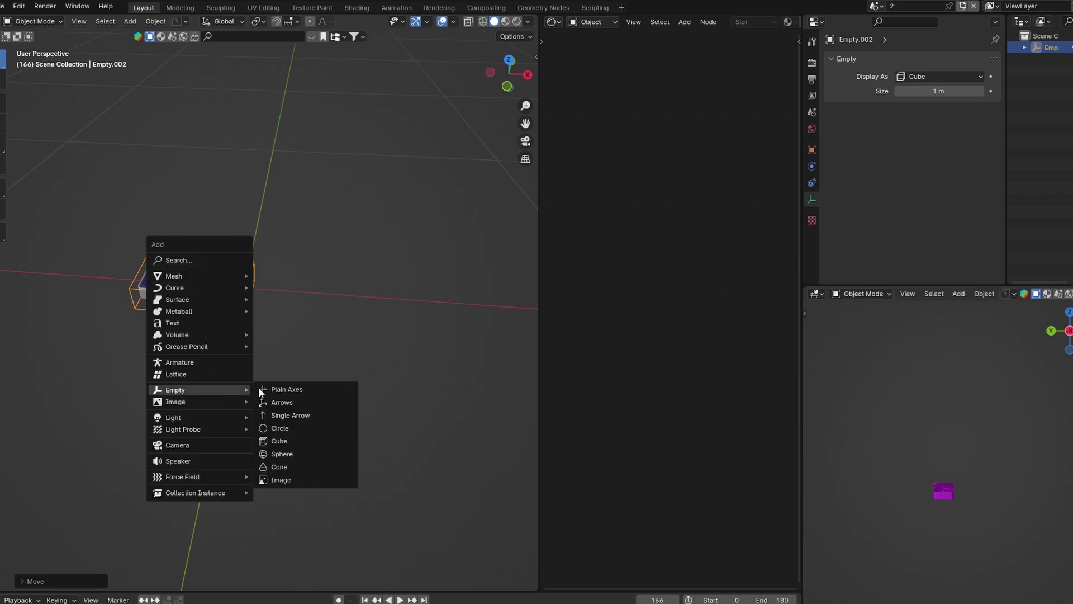
pyautogui.click(263, 390)
pyautogui.moveTo(279, 314); pyautogui.dragTo(225, 326, button='middle')
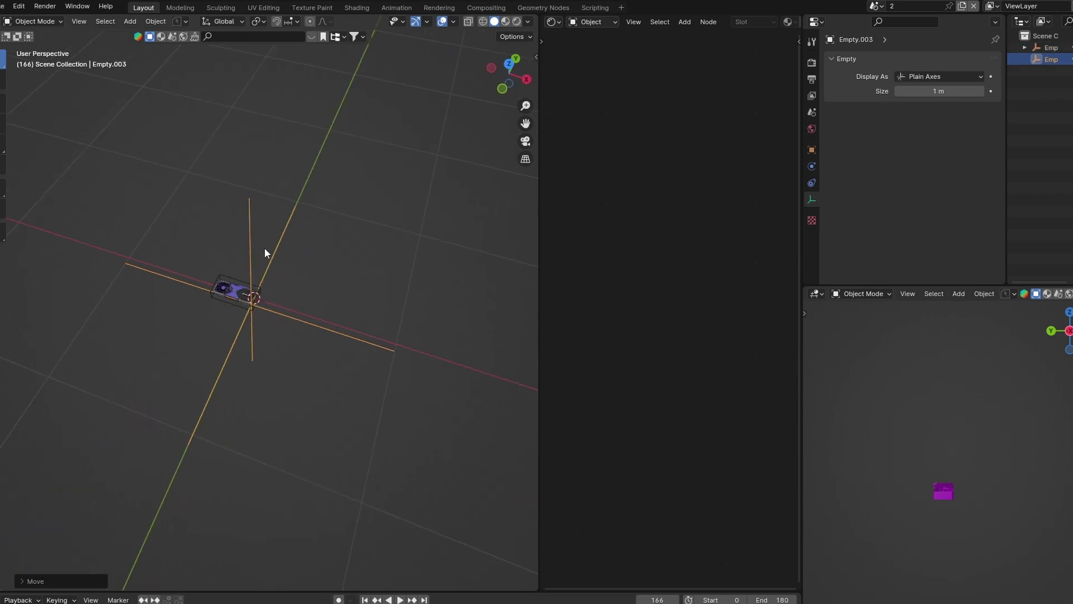
pyautogui.moveTo(264, 247); pyautogui.dragTo(271, 259, button='middle')
pyautogui.scroll(5, 271, 259)
pyautogui.press('g')
pyautogui.press('z')
pyautogui.click(271, 262)
# Add a camera from the front view, pulled back along Y from the card, and make it the active camera
pyautogui.click(502, 86)
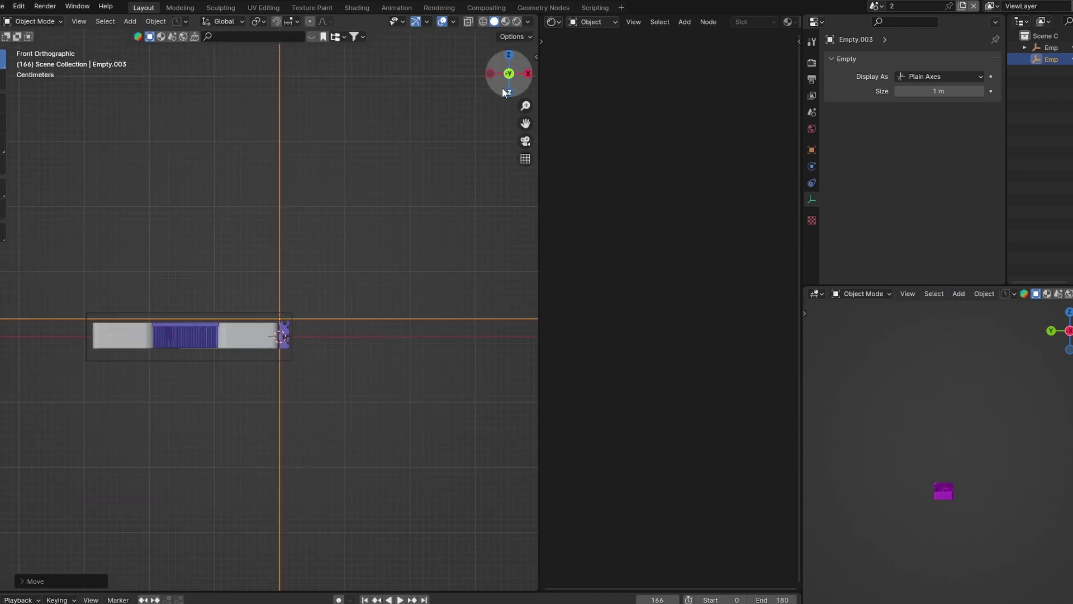
pyautogui.hotkey('shift', 'a')
pyautogui.click(311, 380)
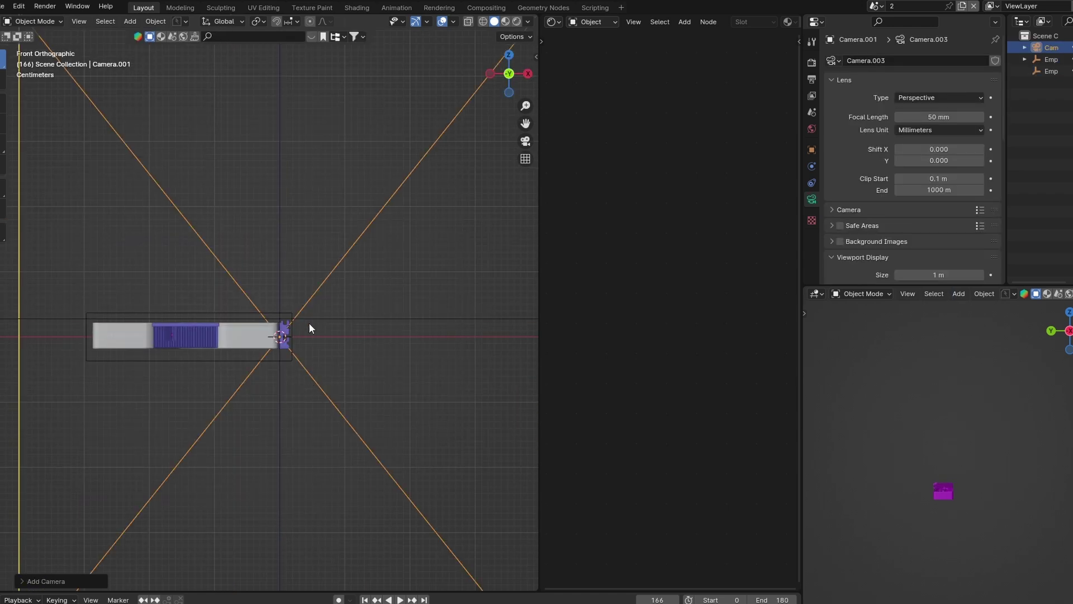
pyautogui.moveTo(308, 323); pyautogui.dragTo(263, 367, button='middle')
pyautogui.press('ctrl+KP_0')
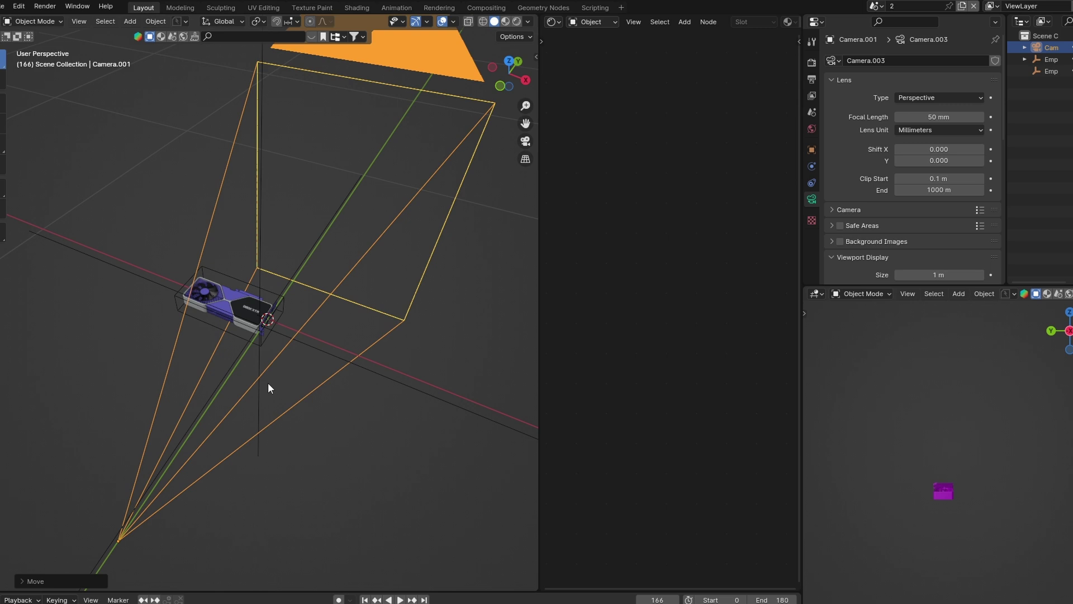
# Give the camera a Track To constraint targeting the Plain Axes empty
pyautogui.click(812, 182)
pyautogui.click(910, 61)
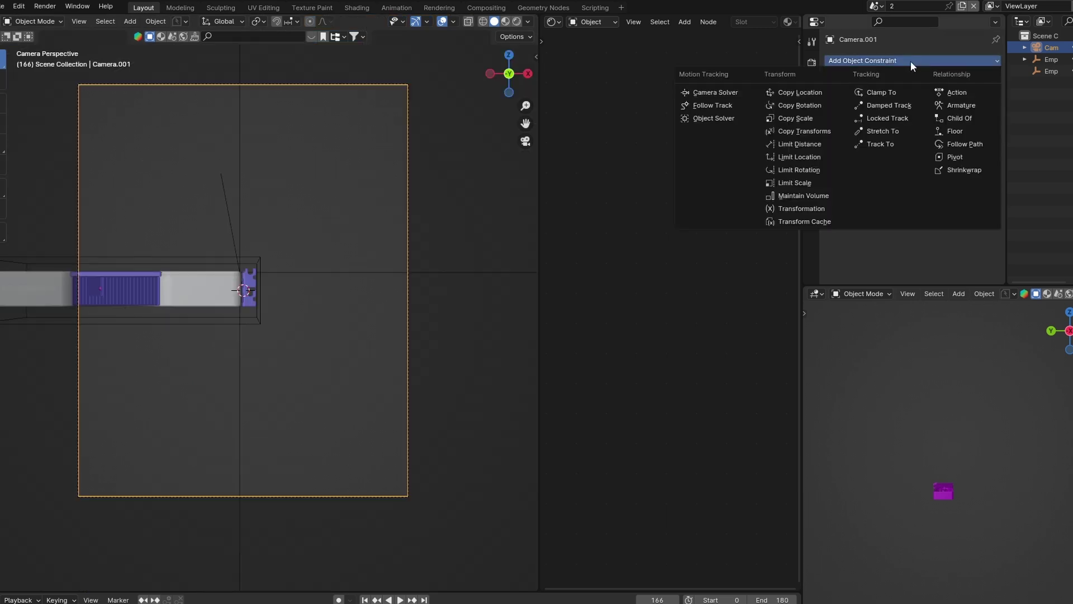
pyautogui.click(879, 141)
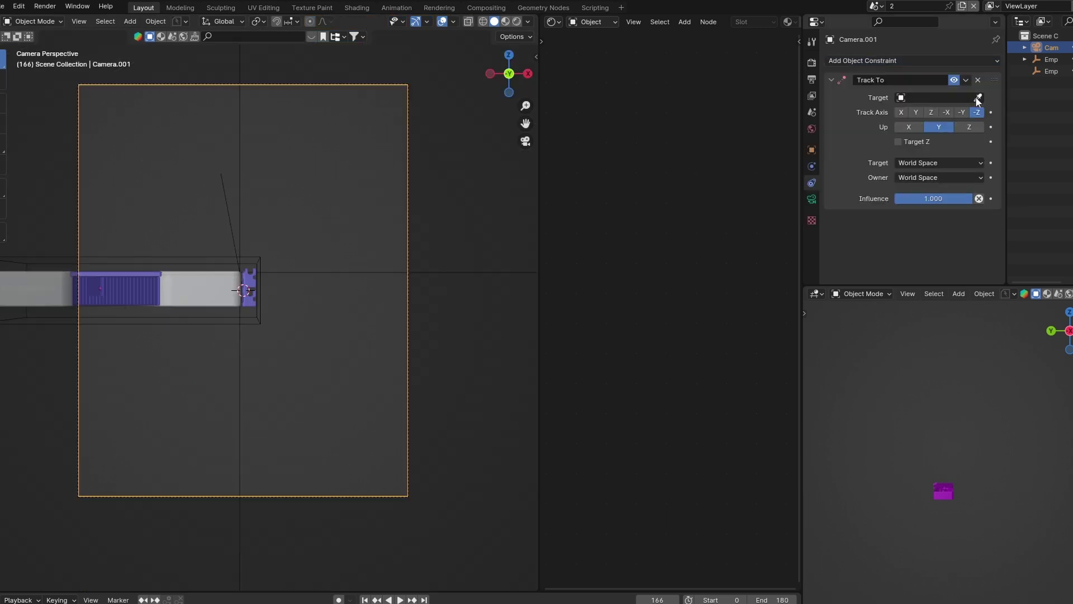
pyautogui.click(321, 264)
# Raise the camera along global Z to look down on the card, and move it closer along its local Z
pyautogui.press('g')
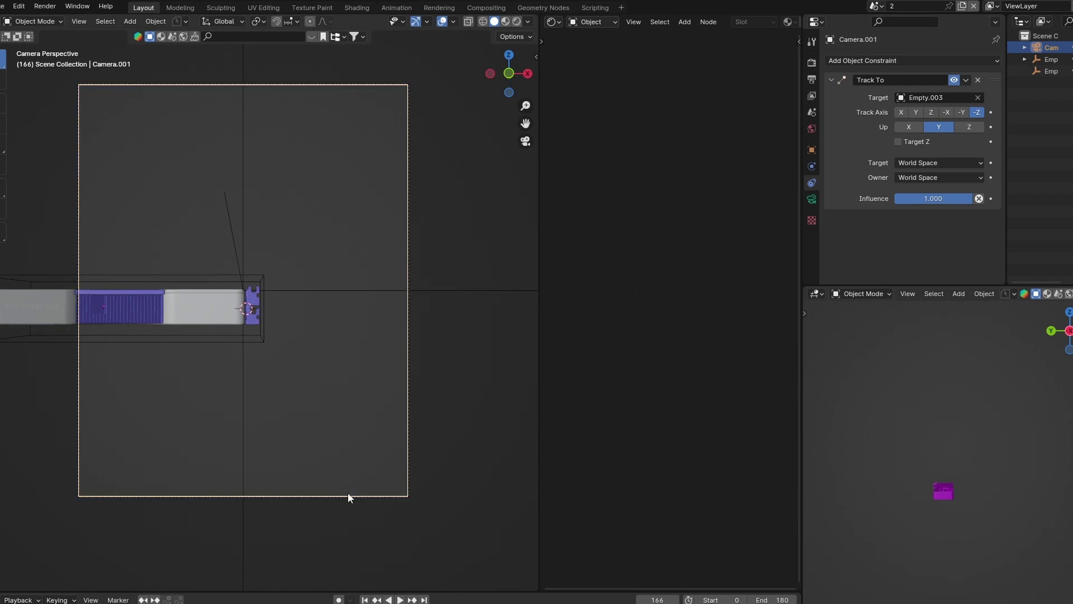
pyautogui.press('z')
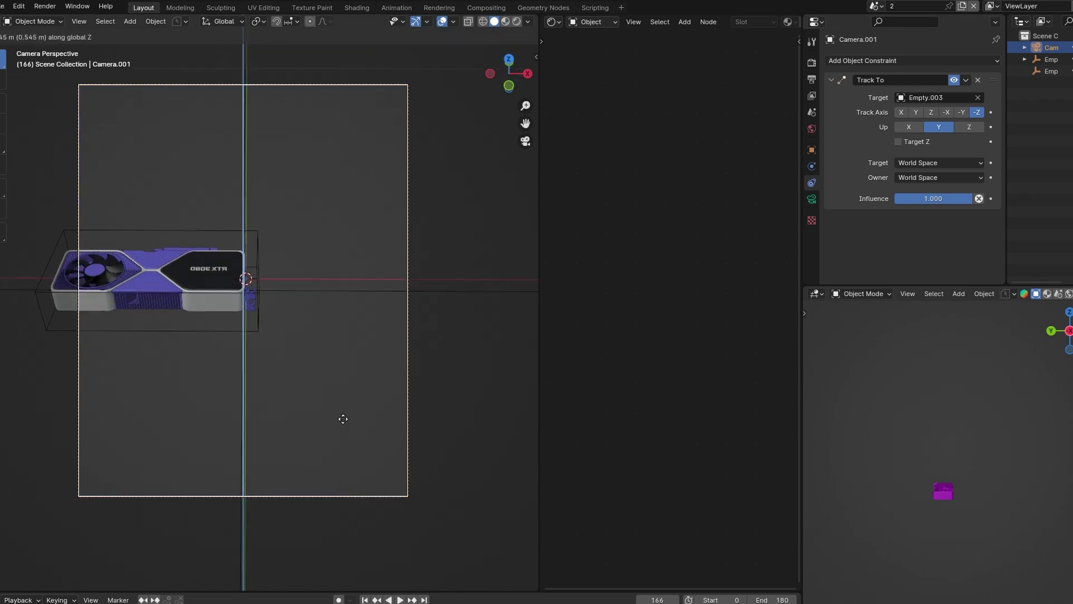
pyautogui.click(351, 432)
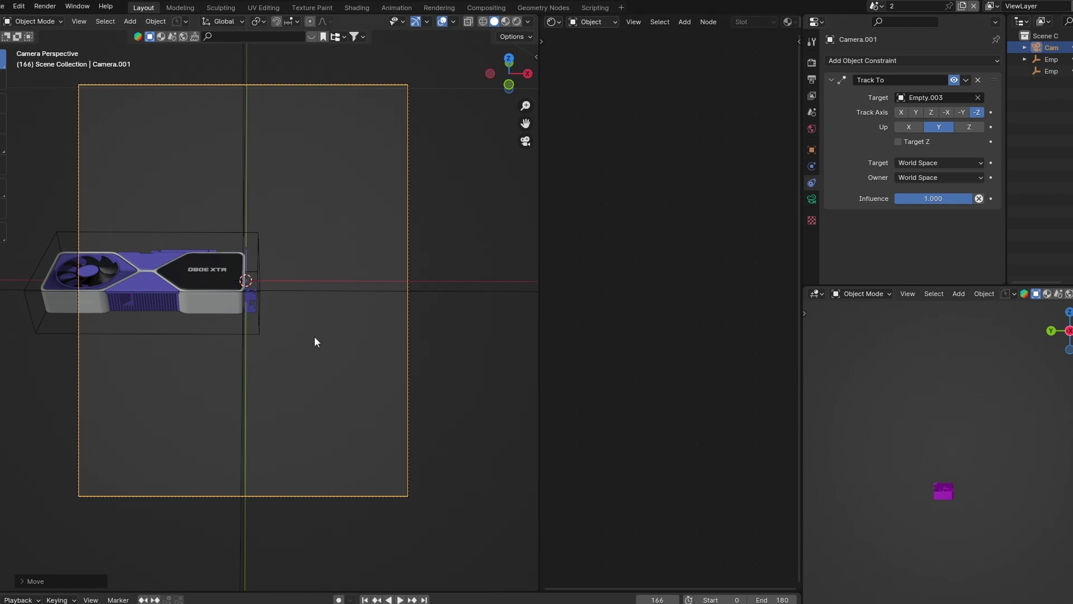
pyautogui.press('g')
pyautogui.press('z')
pyautogui.press('z')
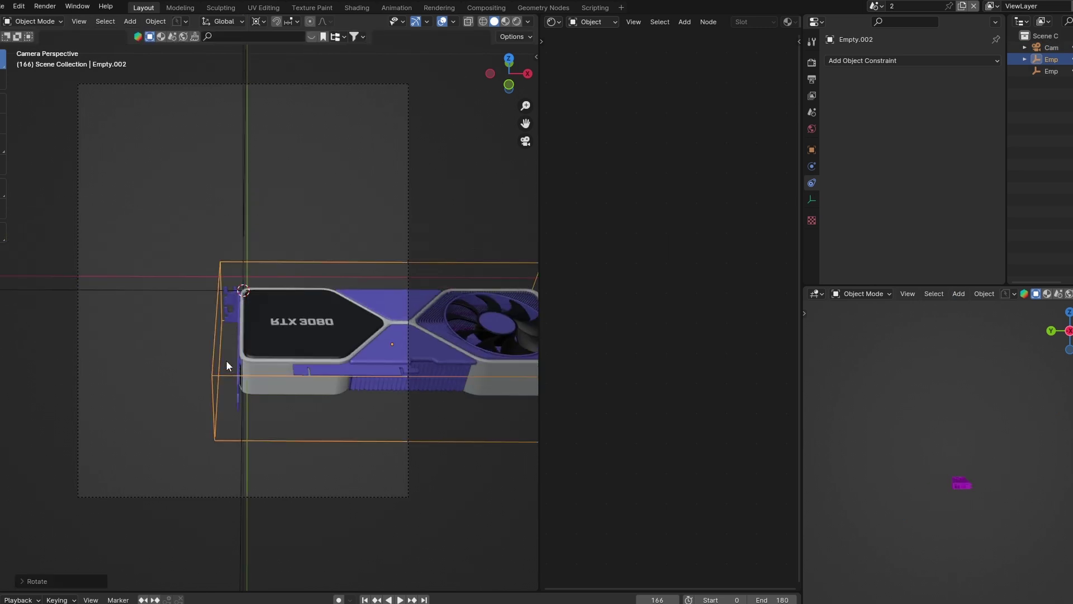
# Move the graphics card's empty along X and rotate it so the card lies diagonally with its fan inside the camera frame
pyautogui.scroll(-3, 419, 288)
pyautogui.press('g')
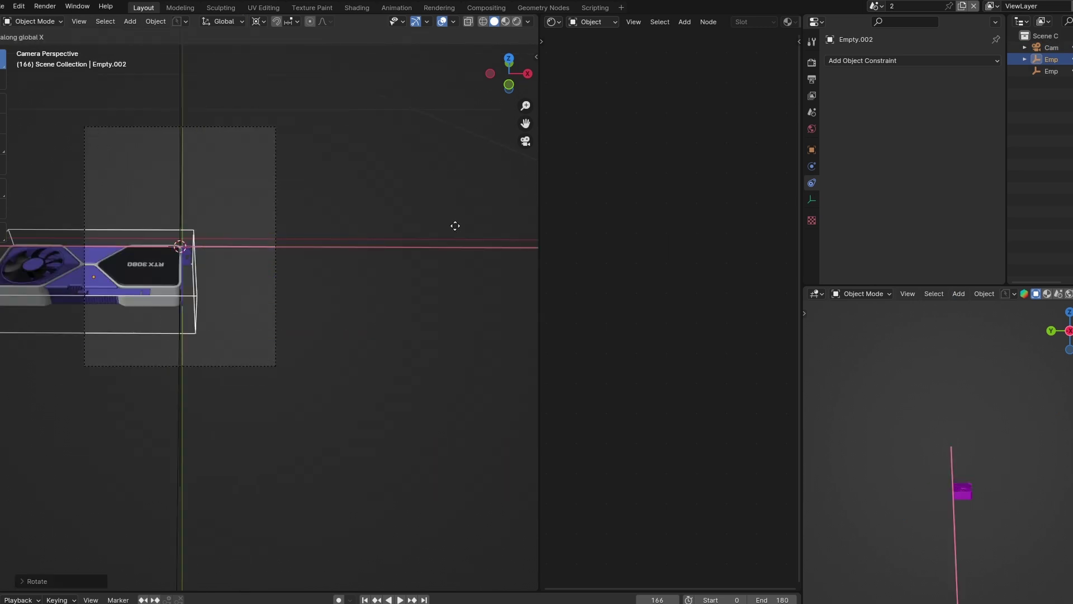
pyautogui.click(292, 255)
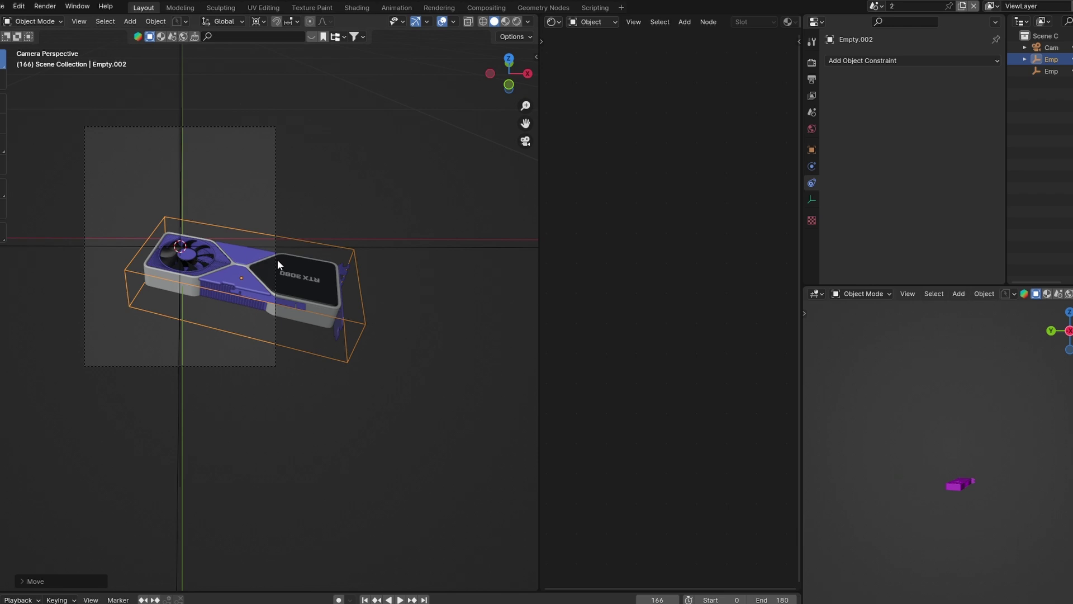
# Switch the tracking camera's lens type to Orthographic with an Orthographic Scale of 0.420
pyautogui.click(277, 260)
pyautogui.scroll(1, 277, 259)
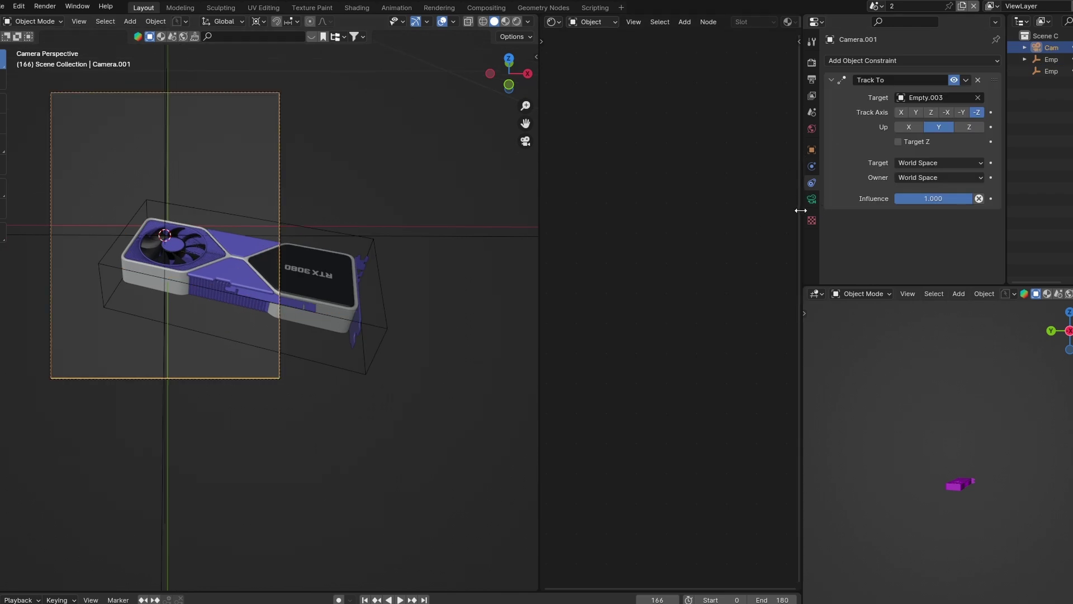
pyautogui.click(811, 199)
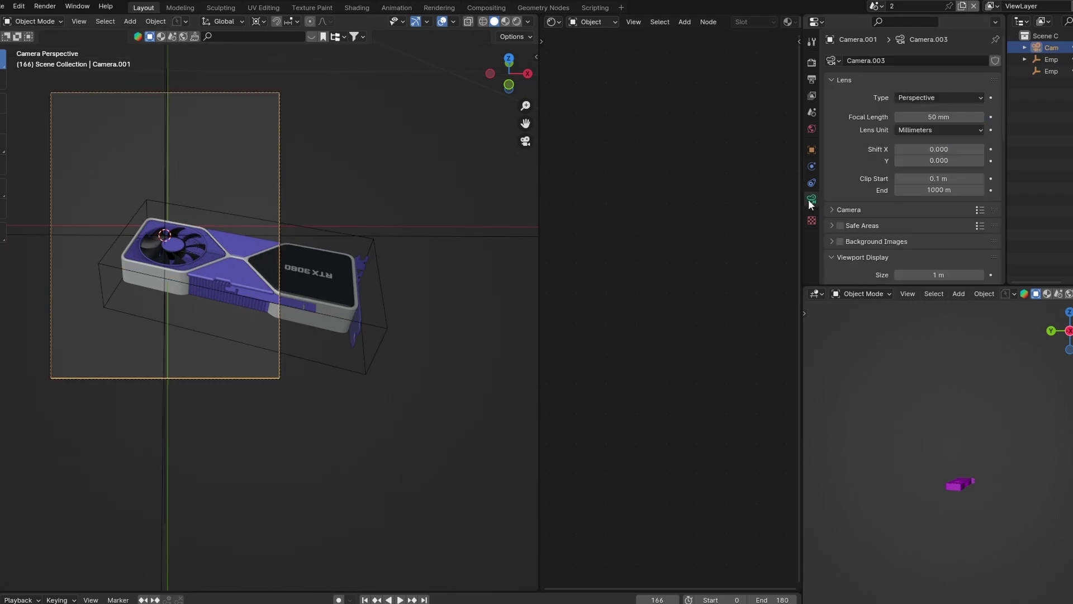
pyautogui.click(914, 95)
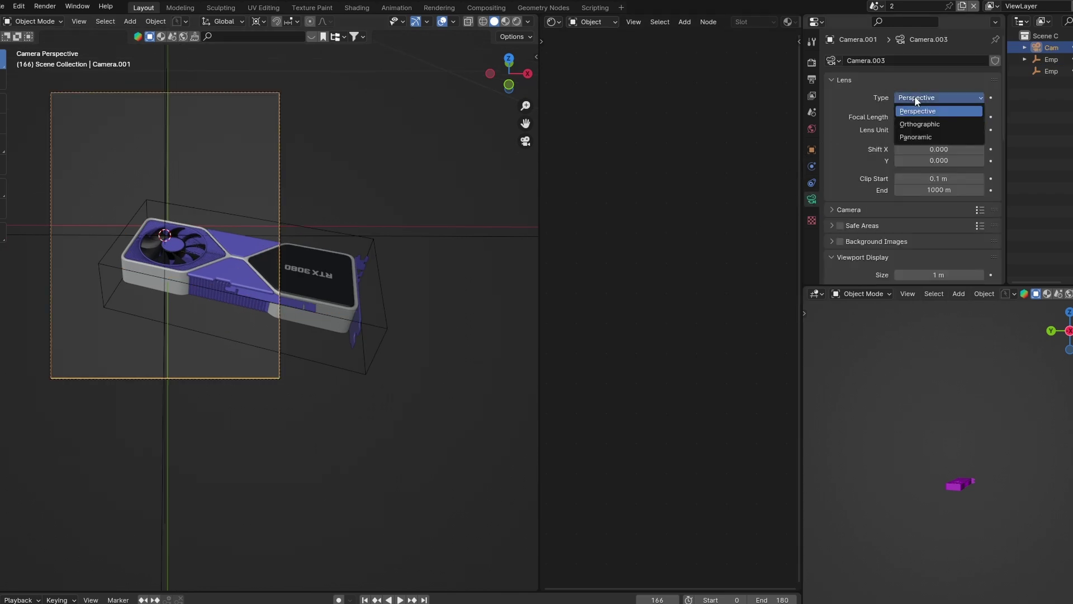
pyautogui.click(914, 126)
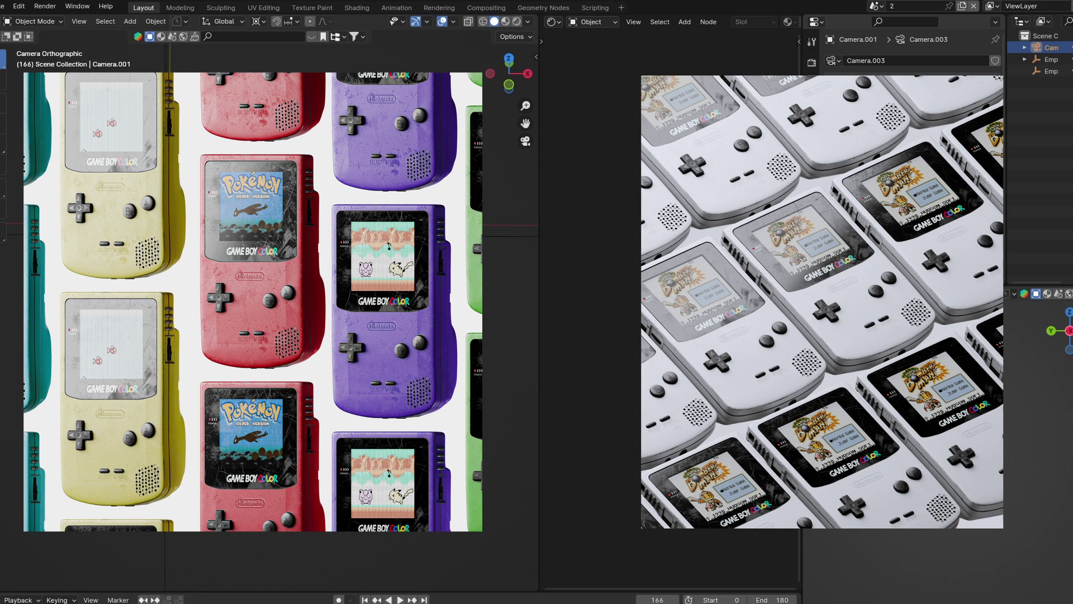
# Add a plane, tilt it to face the camera, and place it behind the card, sized to cover the camera frame
pyautogui.hotkey('shift', 'a')
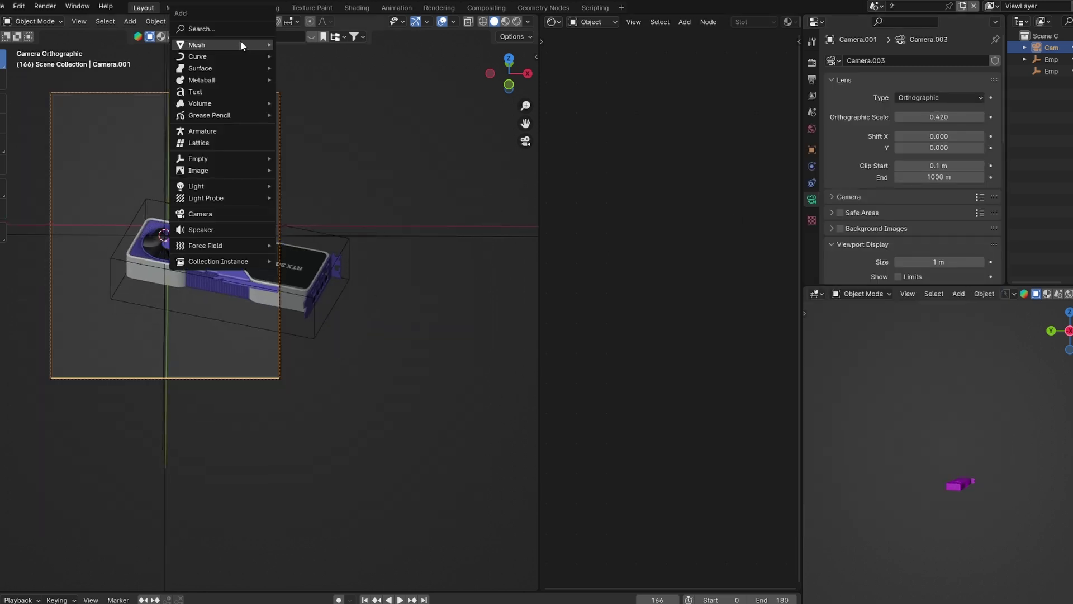
pyautogui.moveTo(240, 40)
pyautogui.click(321, 49)
pyautogui.scroll(-3, 330, 200)
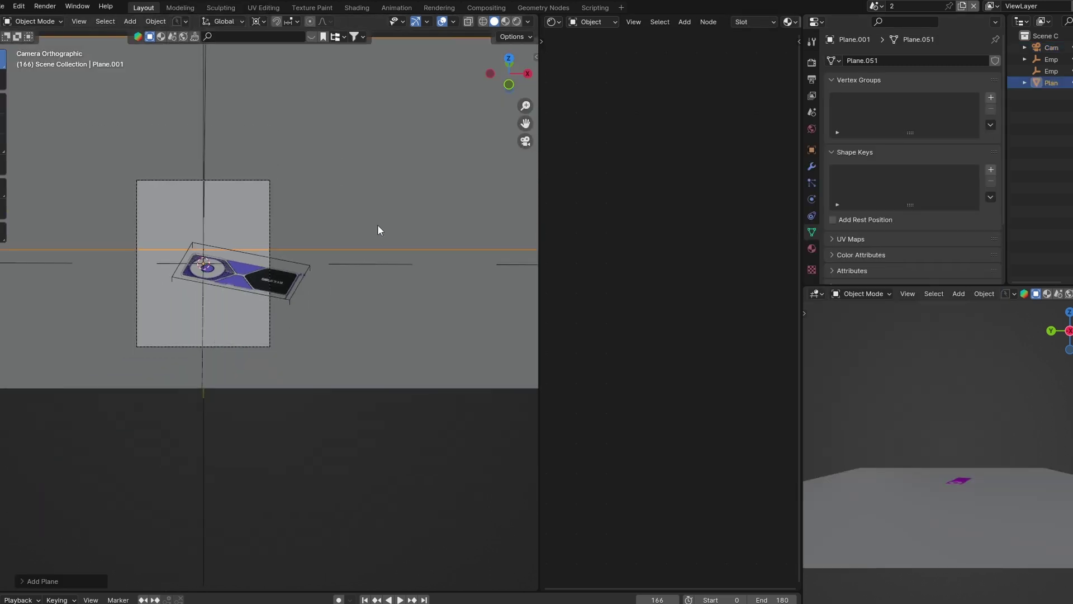
pyautogui.moveTo(377, 224); pyautogui.dragTo(337, 283, button='middle')
pyautogui.press('r')
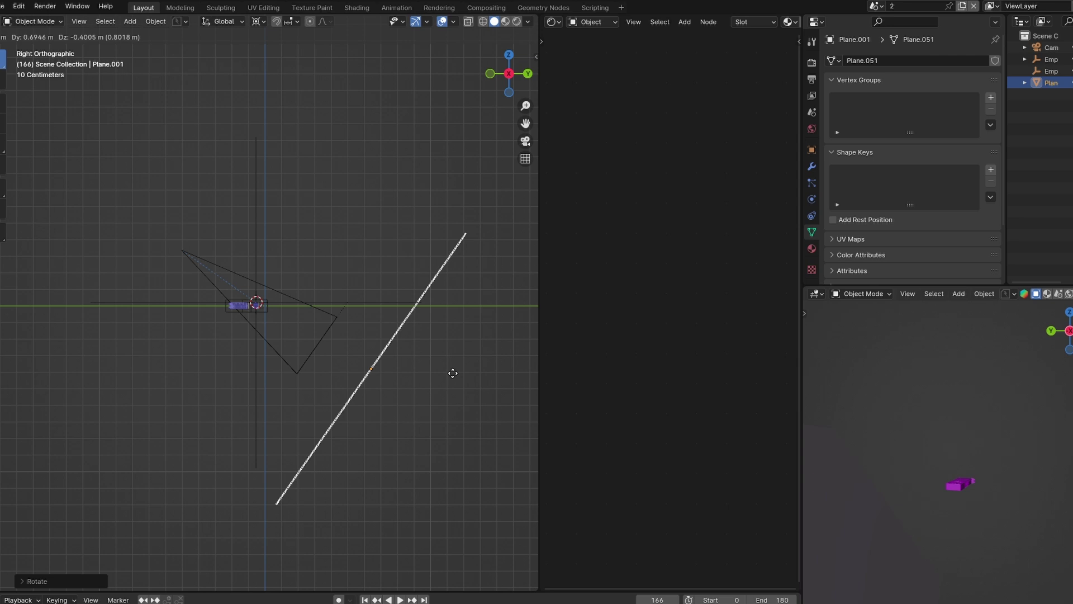
pyautogui.click(439, 381)
pyautogui.press('KP_0')
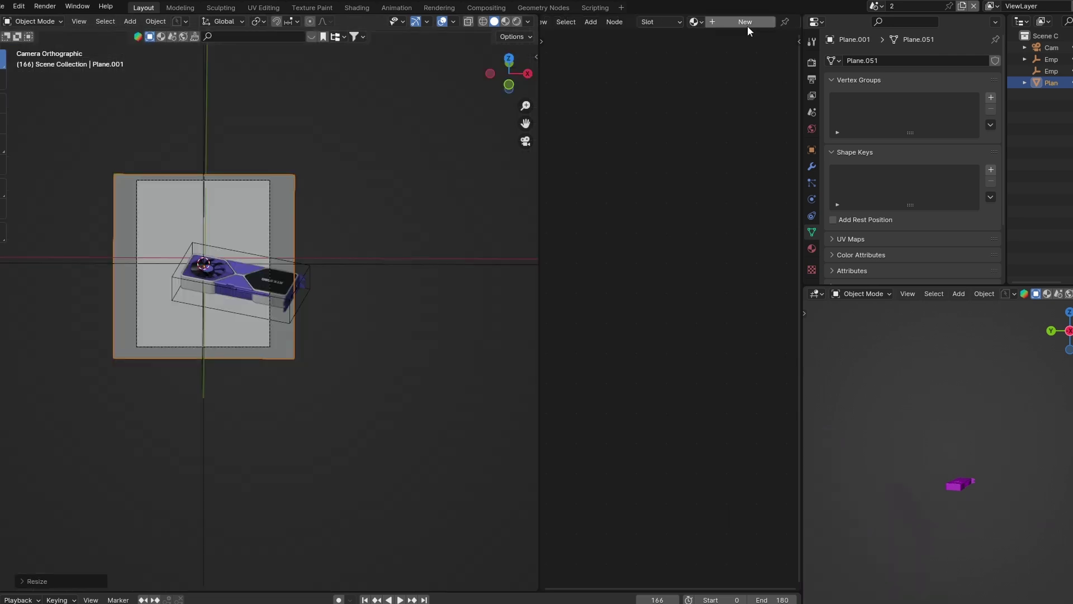
# Give the backdrop plane a new material with a white Emission shader feeding the material output's Surface
pyautogui.click(747, 24)
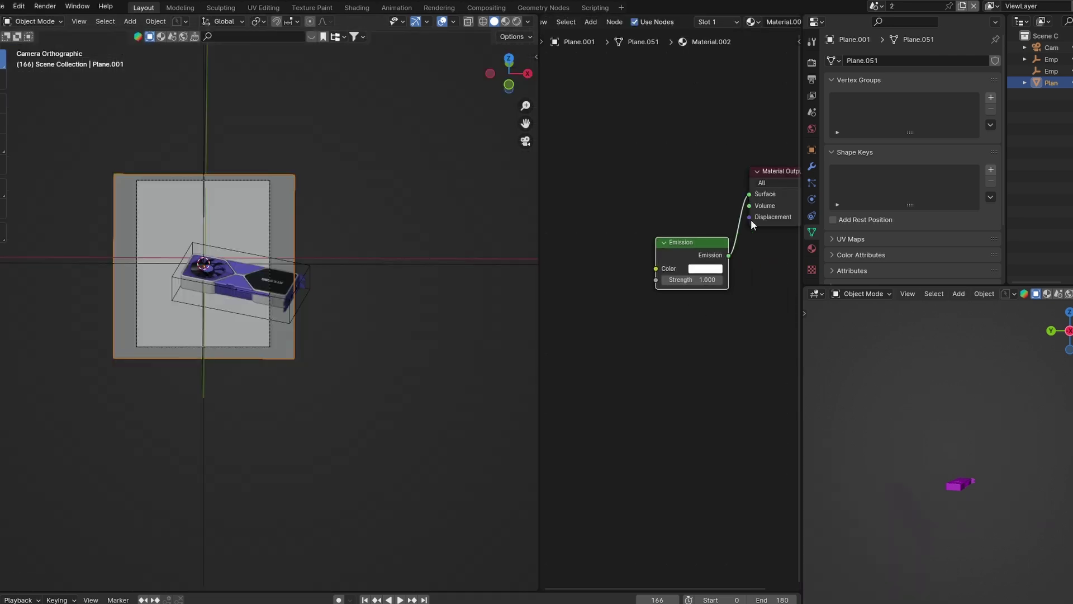
pyautogui.press('KP_0')
pyautogui.scroll(5, 1005, 448)
pyautogui.scroll(4, 247, 303)
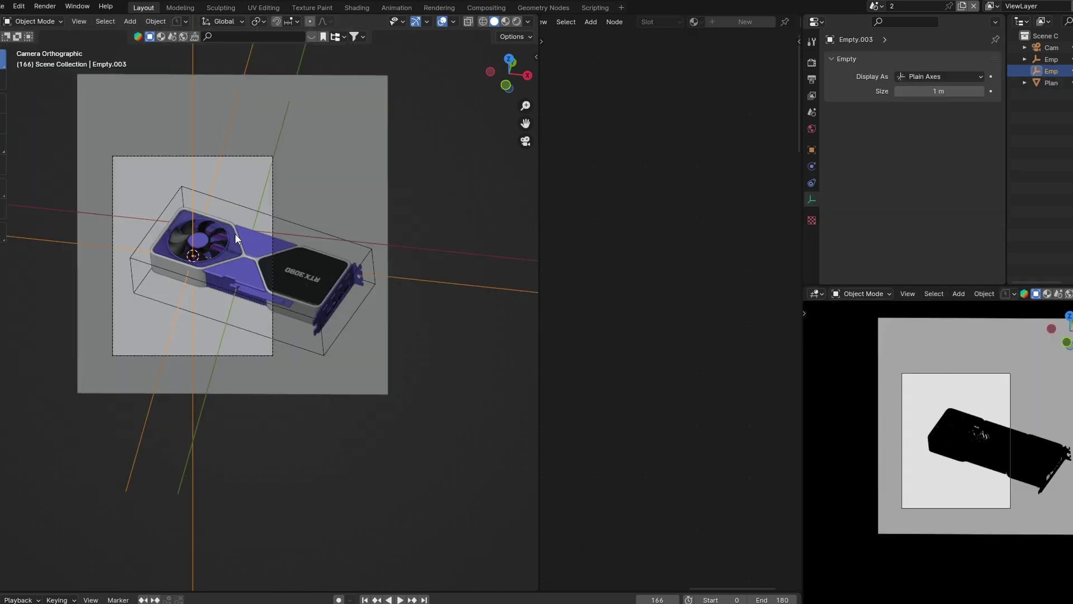
# Add an area light and raise it along global Z above the graphics card
pyautogui.hotkey('shift', 'a')
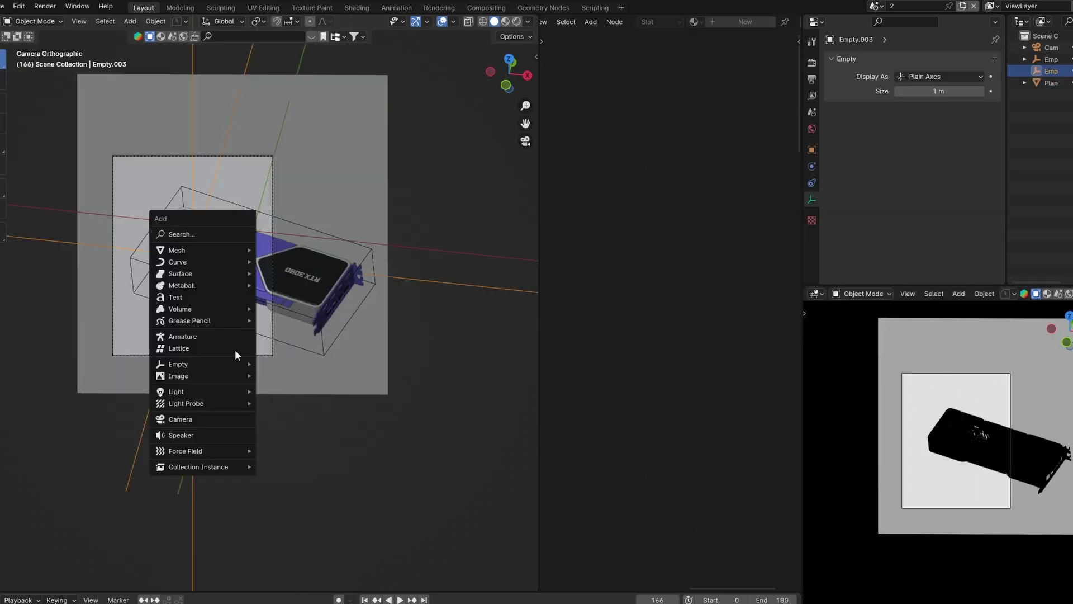
pyautogui.moveTo(234, 391)
pyautogui.click(303, 429)
pyautogui.scroll(-4, 256, 307)
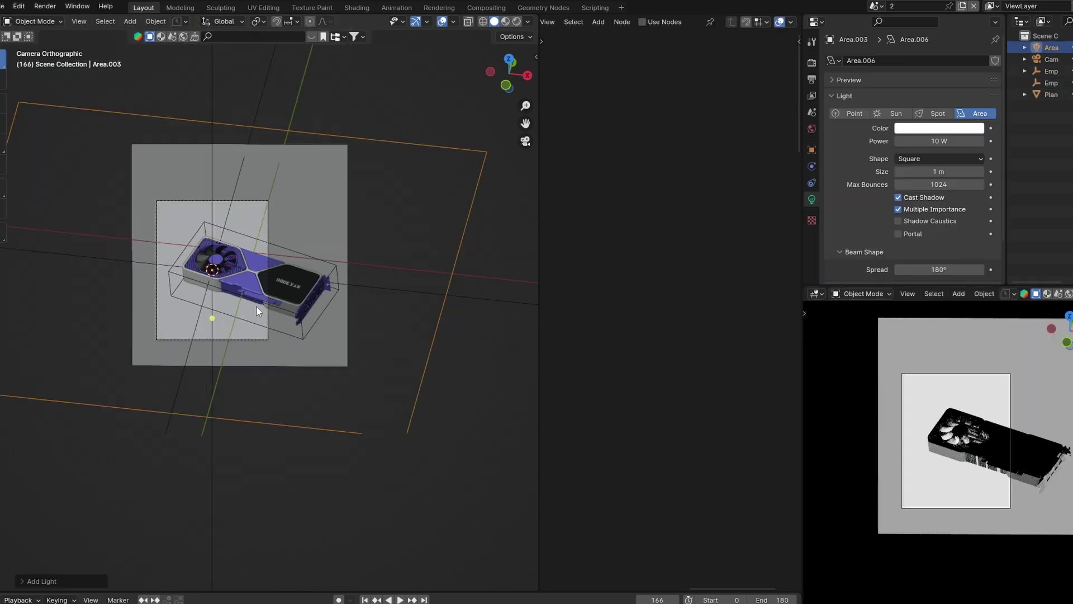
pyautogui.press('g')
pyautogui.press('z')
pyautogui.click(256, 241)
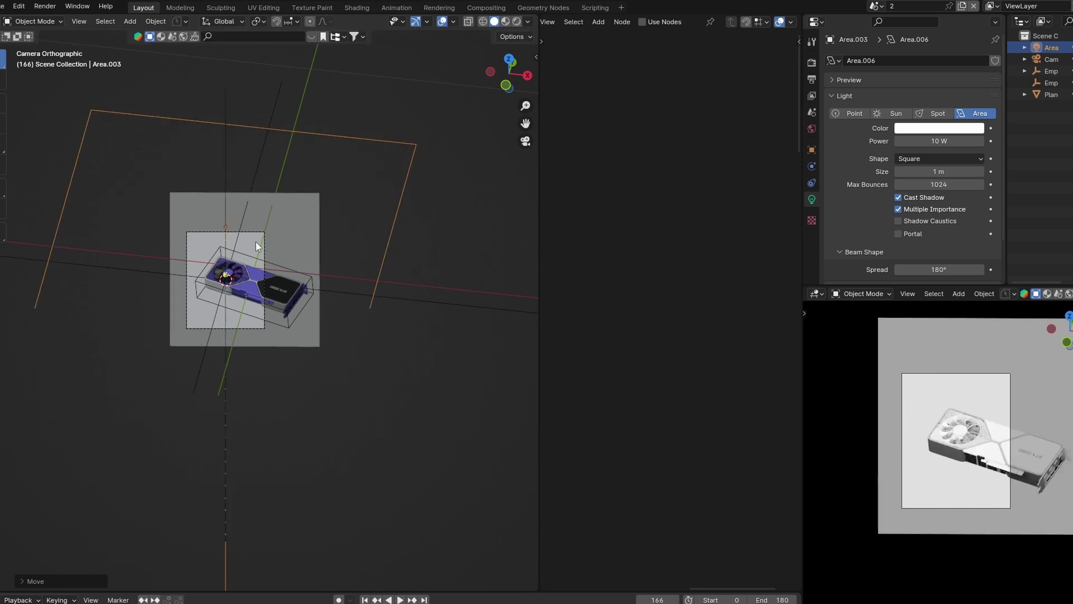
# Change the area light's shape to Disk and set its beam Spread to 5°
pyautogui.moveTo(256, 242); pyautogui.dragTo(402, 251, button='middle')
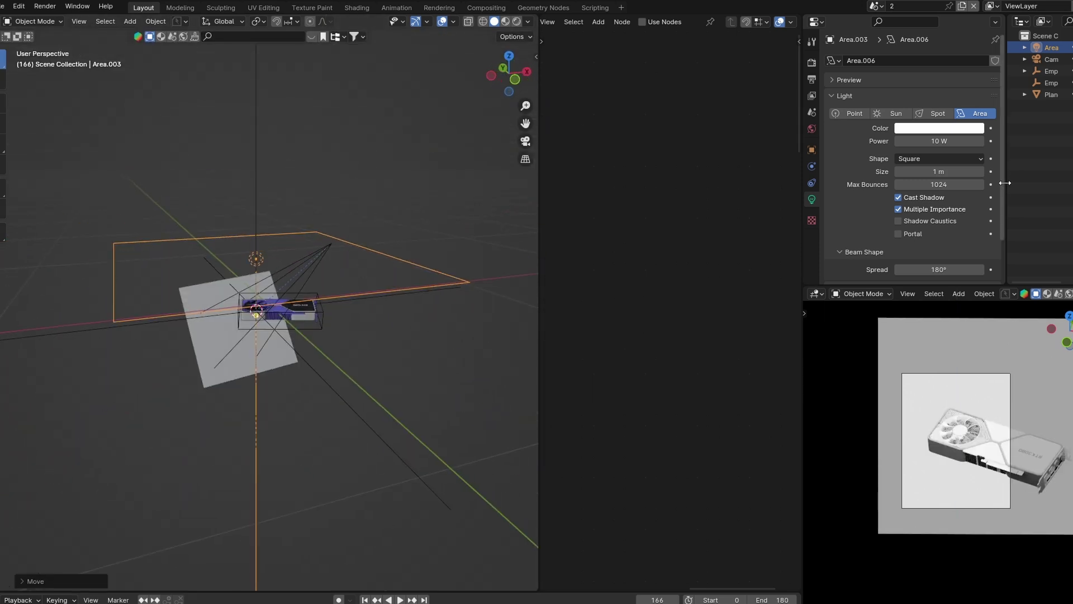
pyautogui.click(927, 199)
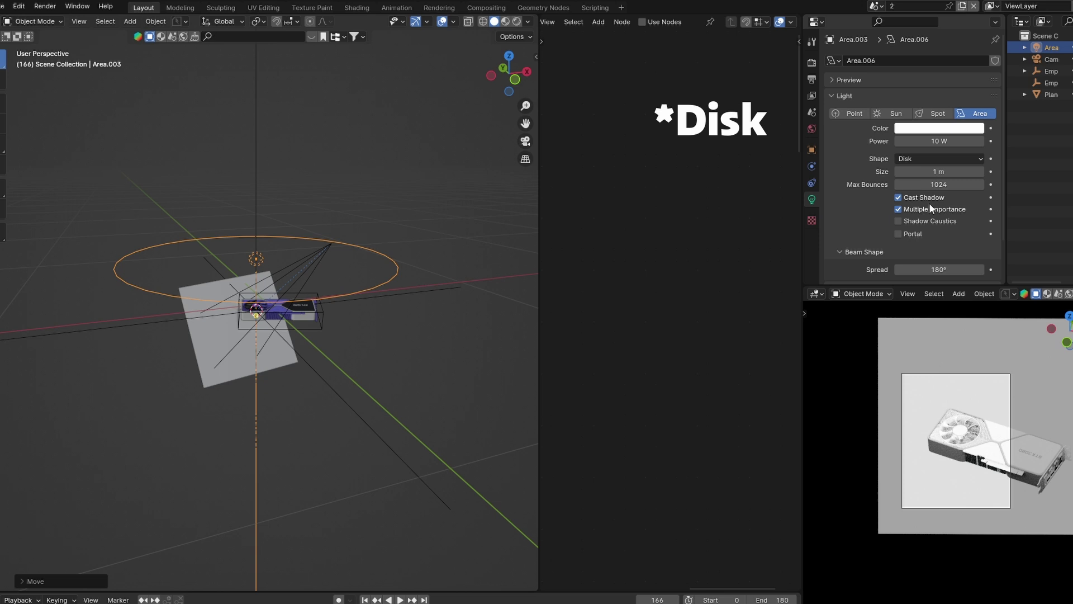
pyautogui.click(940, 269)
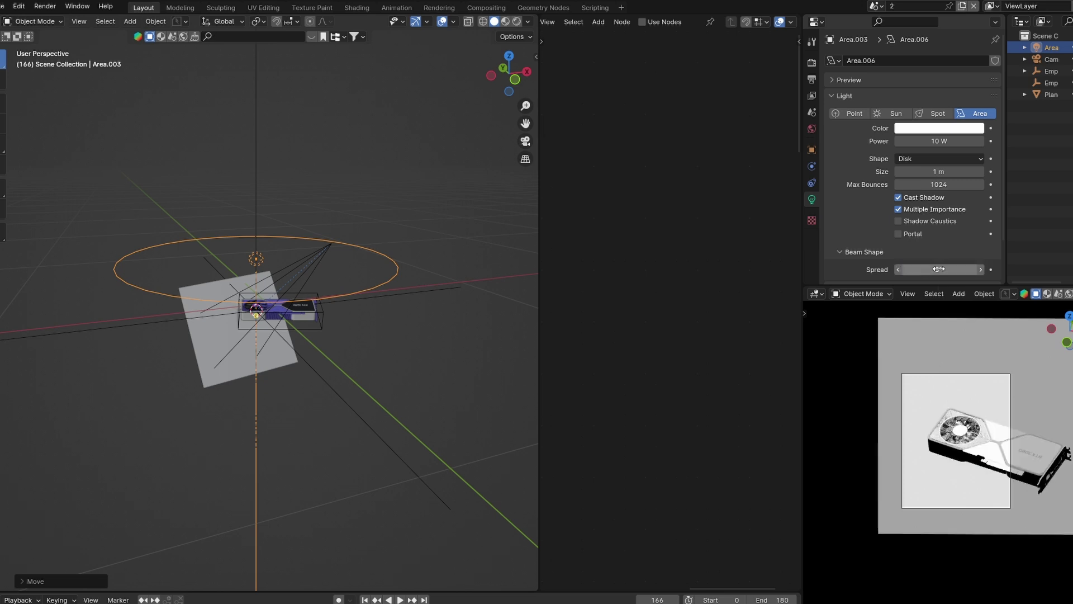
# Rotate the disk light about Y, raise it along global Z beside the card, and aim its beam at the card
pyautogui.press('r')
pyautogui.press('y')
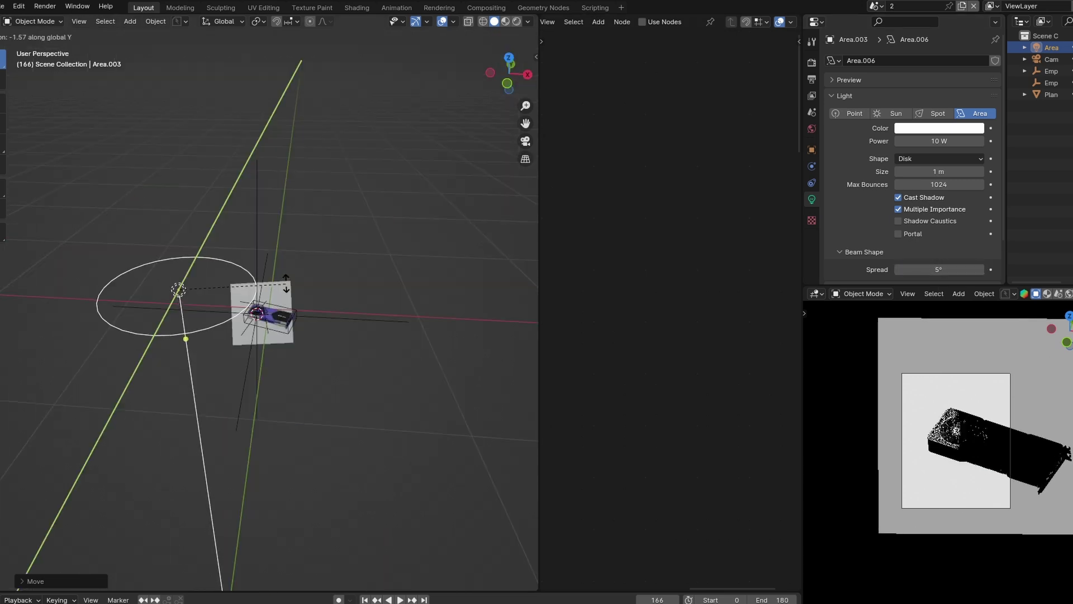
pyautogui.click(229, 143)
pyautogui.press('g')
pyautogui.press('z')
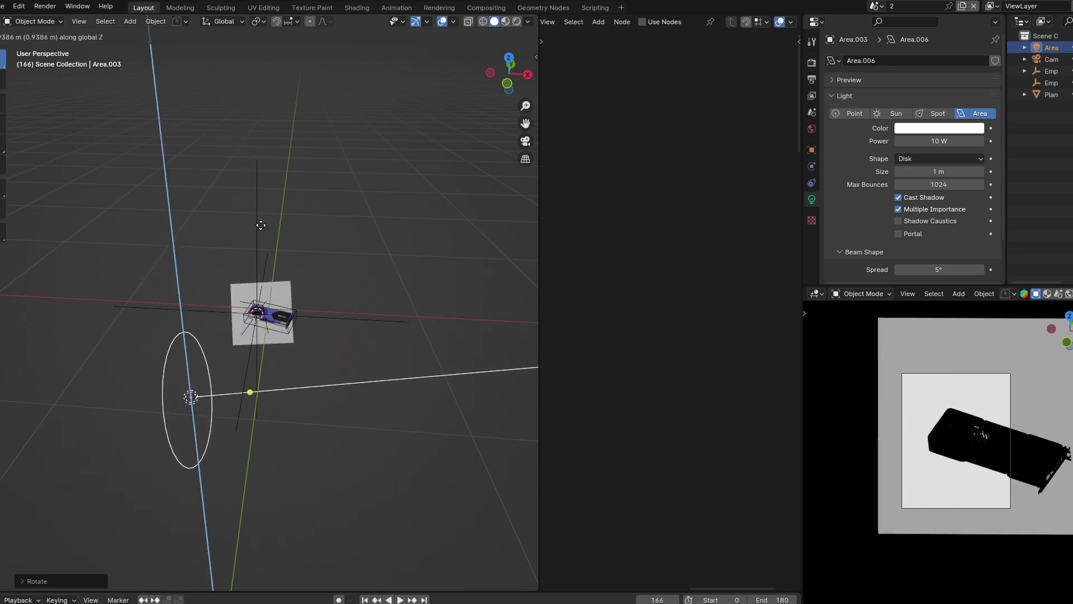
pyautogui.click(260, 199)
pyautogui.press('r')
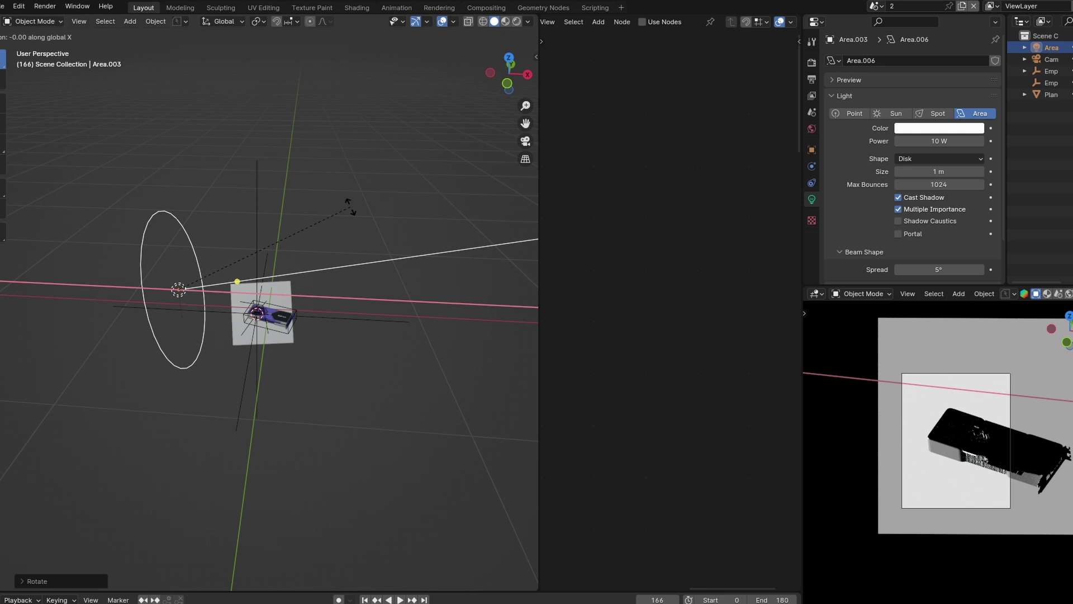
pyautogui.press('y')
pyautogui.press('y')
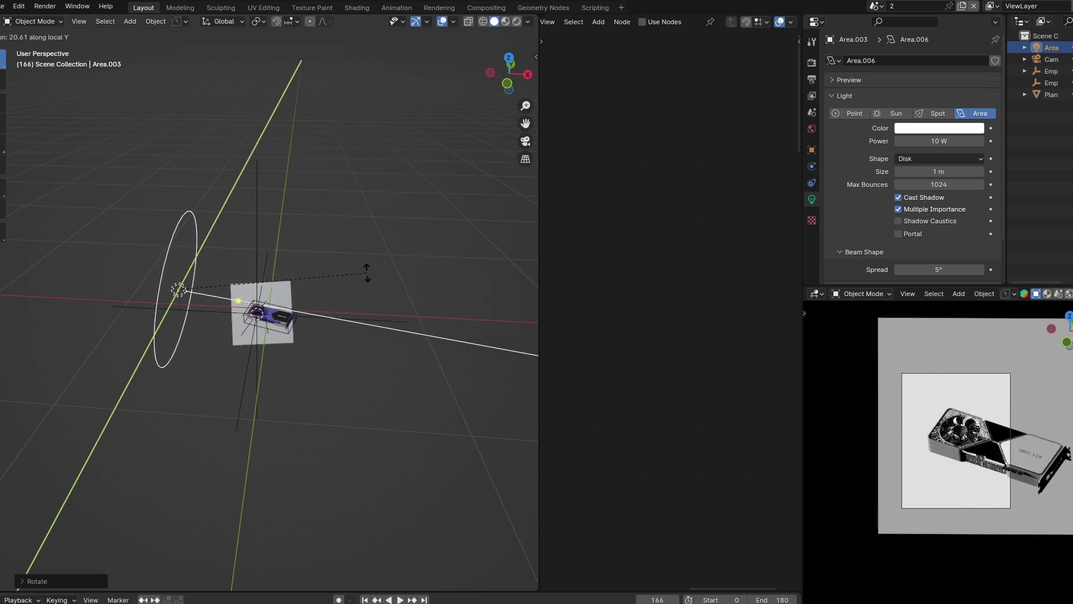
pyautogui.click(366, 272)
# Add a second area light, place it below the card, and tilt it to face the card
pyautogui.press('KP_1')
pyautogui.hotkey('shift', 'a')
pyautogui.moveTo(285, 247)
pyautogui.click(397, 292)
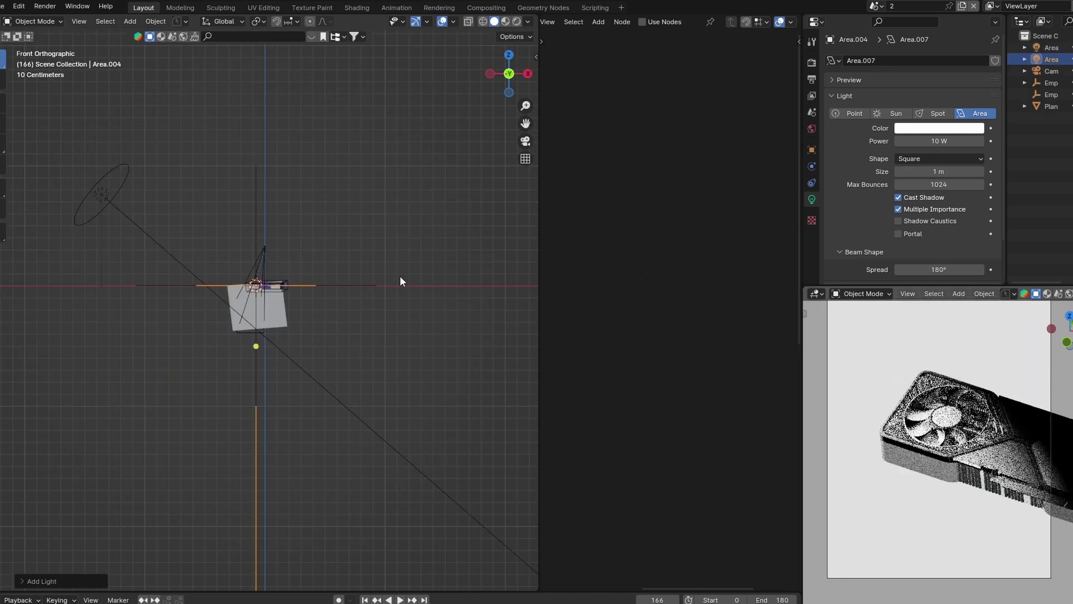
pyautogui.press('g')
pyautogui.press('z')
pyautogui.click(401, 377)
pyautogui.press('g')
pyautogui.press('z')
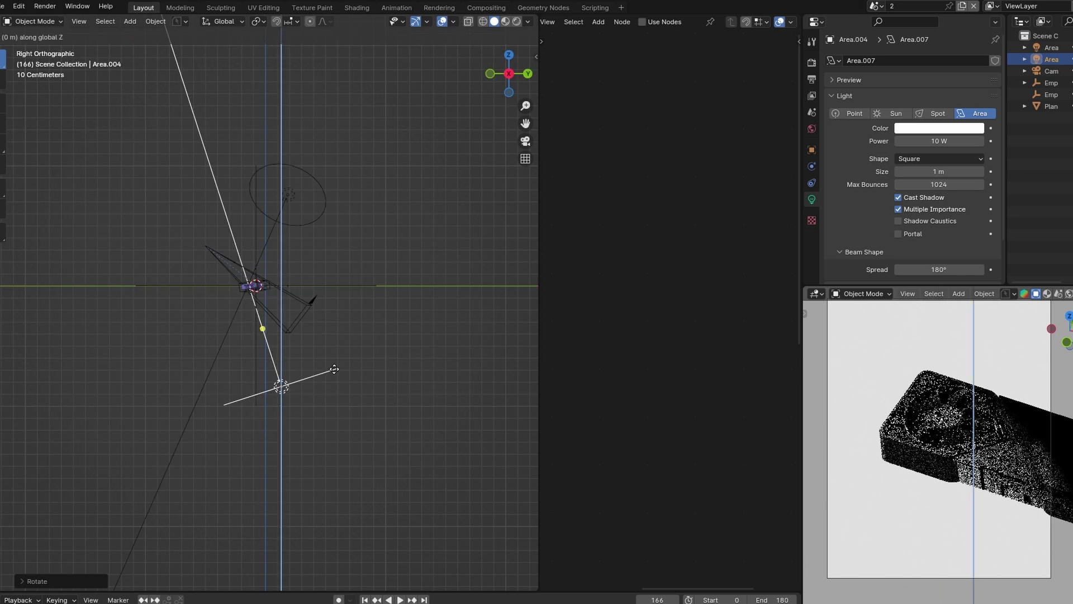
pyautogui.press('z')
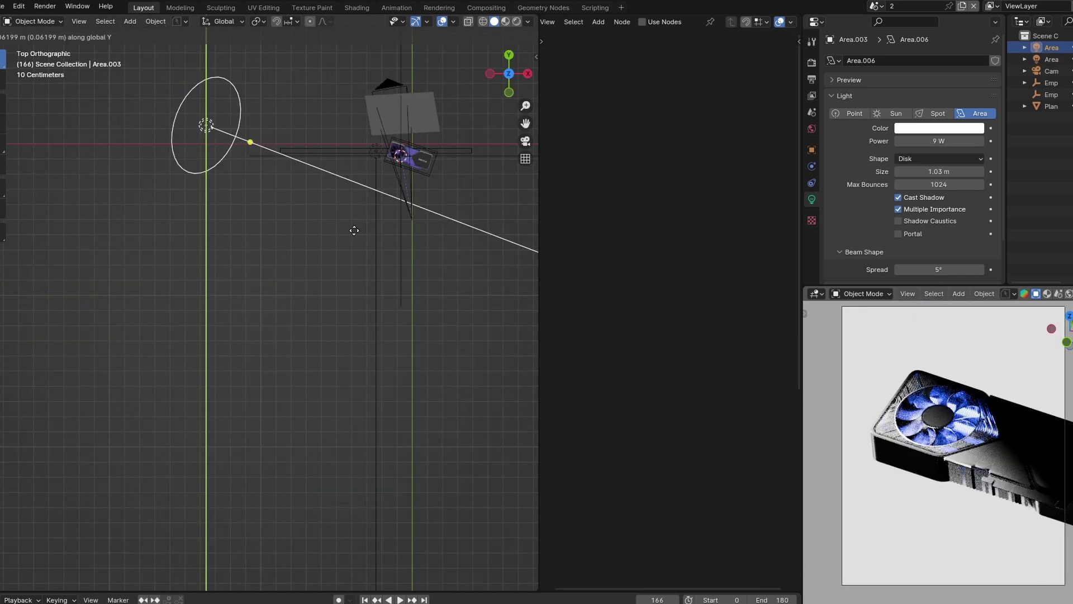
# Shift the disk light along global Y and render the image
pyautogui.click(354, 229)
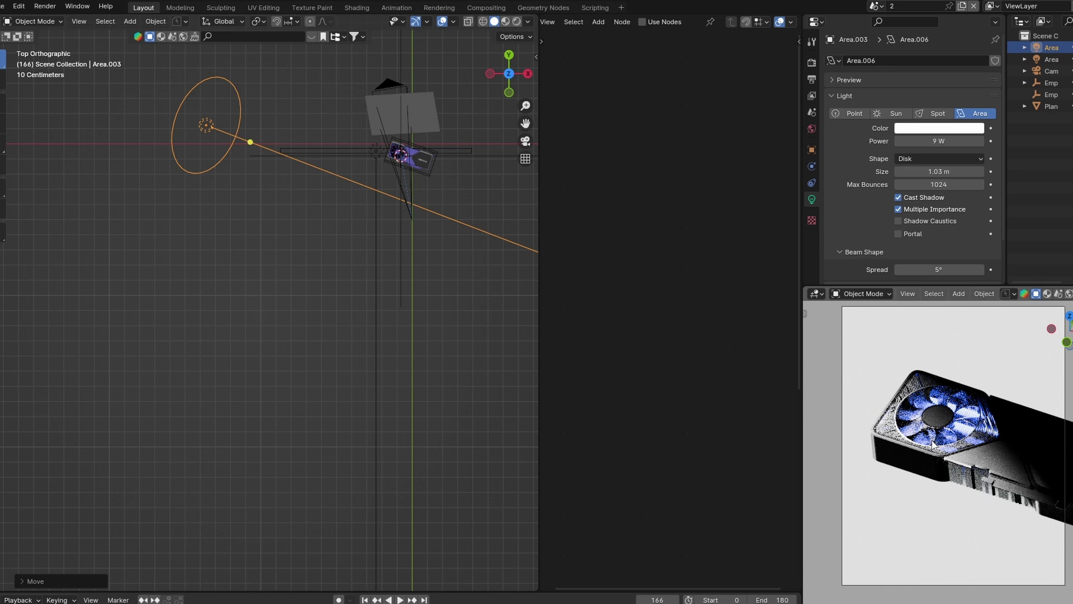
pyautogui.press('z')
pyautogui.click(958, 511)
pyautogui.press('F12')
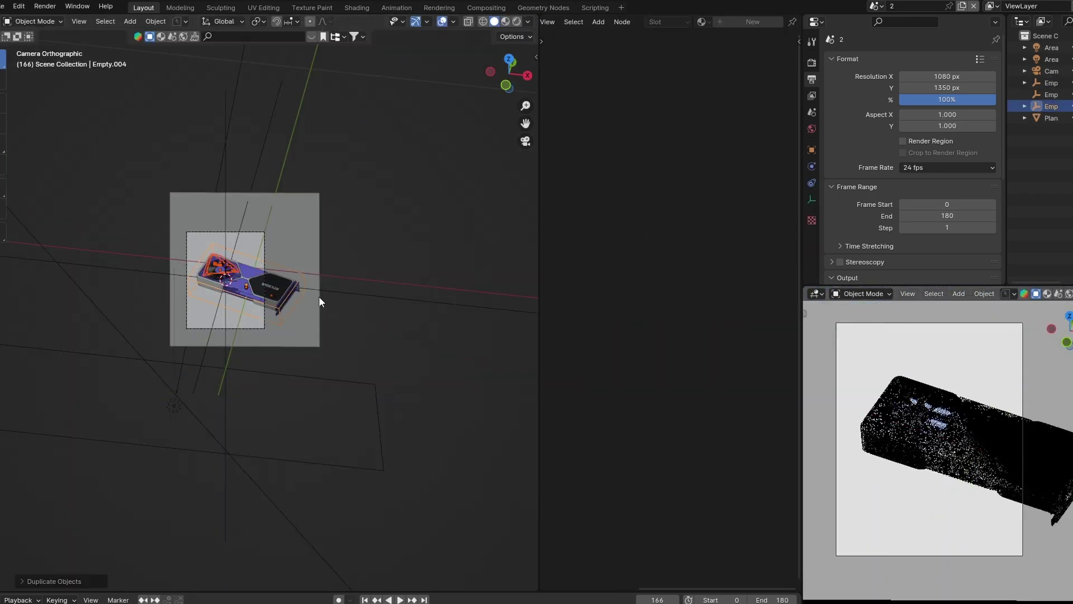
# Duplicate the graphics card, place the copy in front of the original, and mirror it along its local X
pyautogui.hotkey('shift', 'd')
pyautogui.press('x')
pyautogui.press('x')
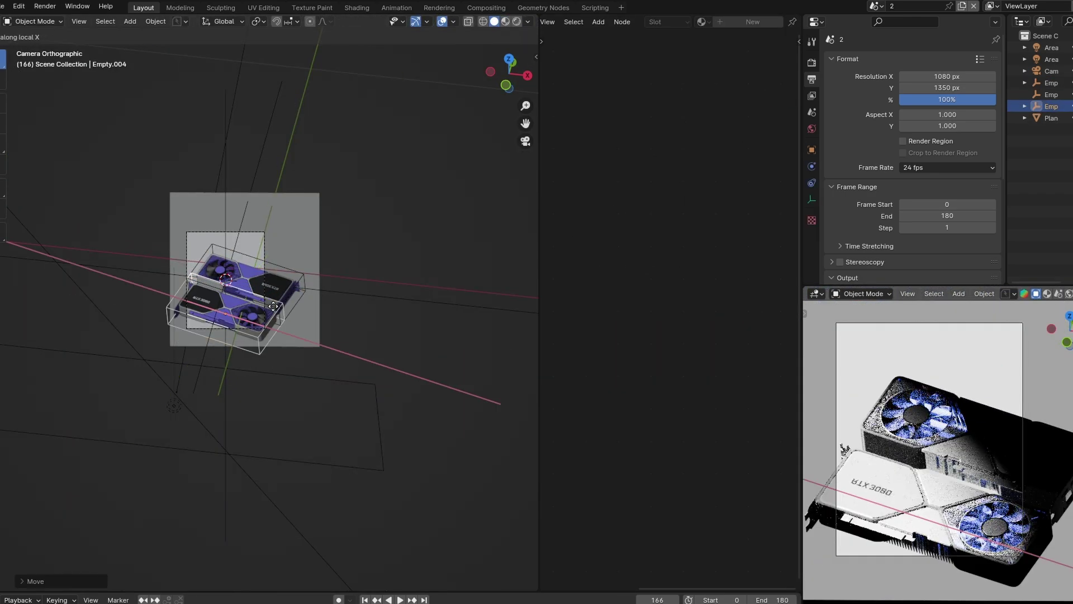
pyautogui.click(273, 309)
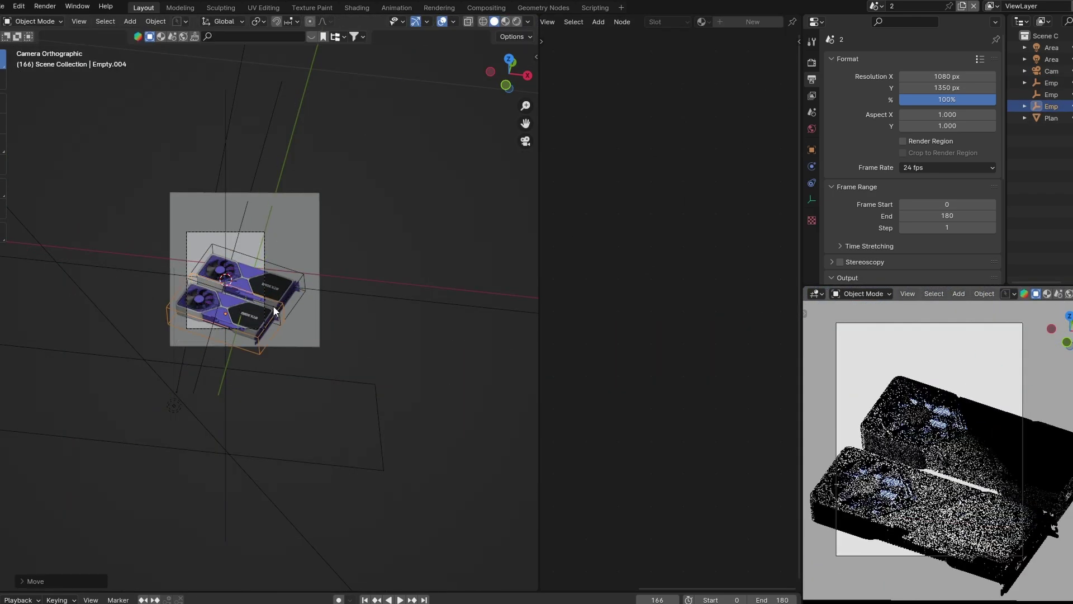
pyautogui.hotkey('ctrl', 'm')
pyautogui.press('x')
pyautogui.press('x')
pyautogui.press('Return')
# Slide the mirrored card along its local X so its RTX 3080 logo sits inside the camera frame
pyautogui.press('g')
pyautogui.press('x')
pyautogui.press('x')
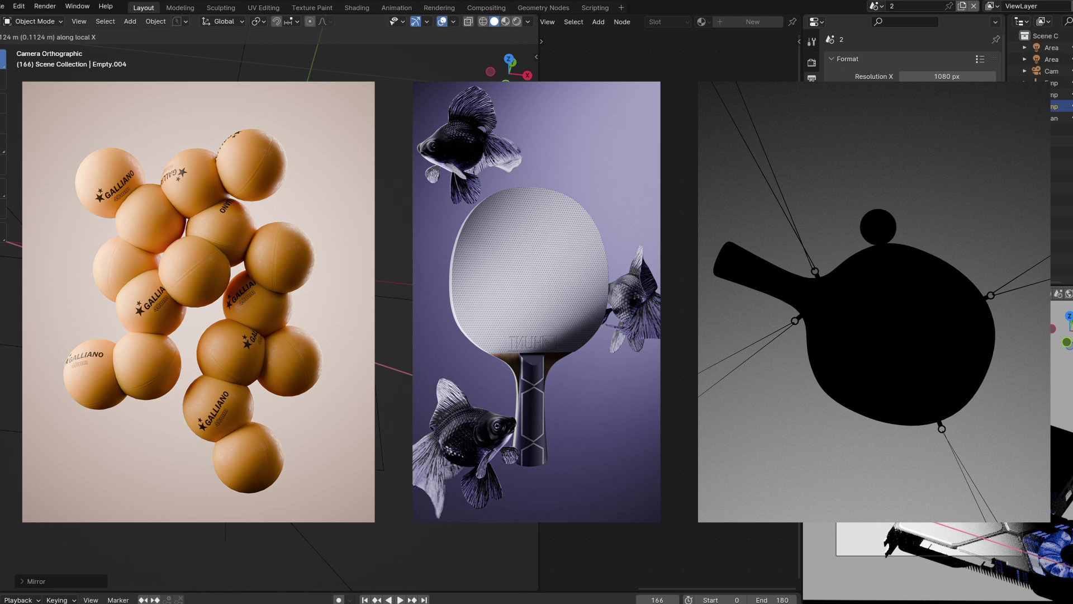
pyautogui.press('Return')
pyautogui.press('g')
pyautogui.press('x')
pyautogui.press('x')
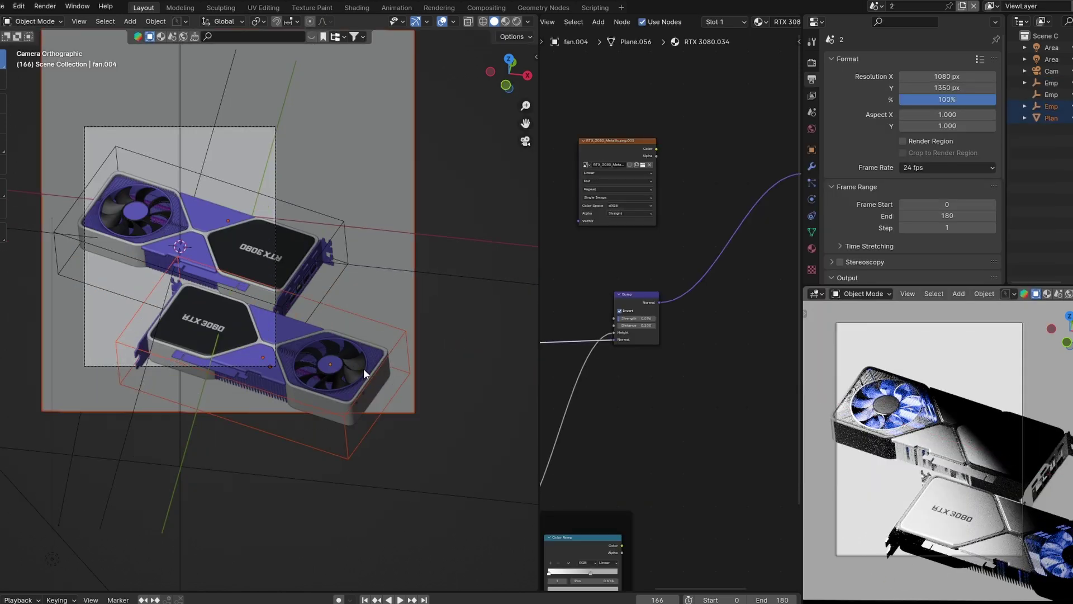
pyautogui.click(246, 358)
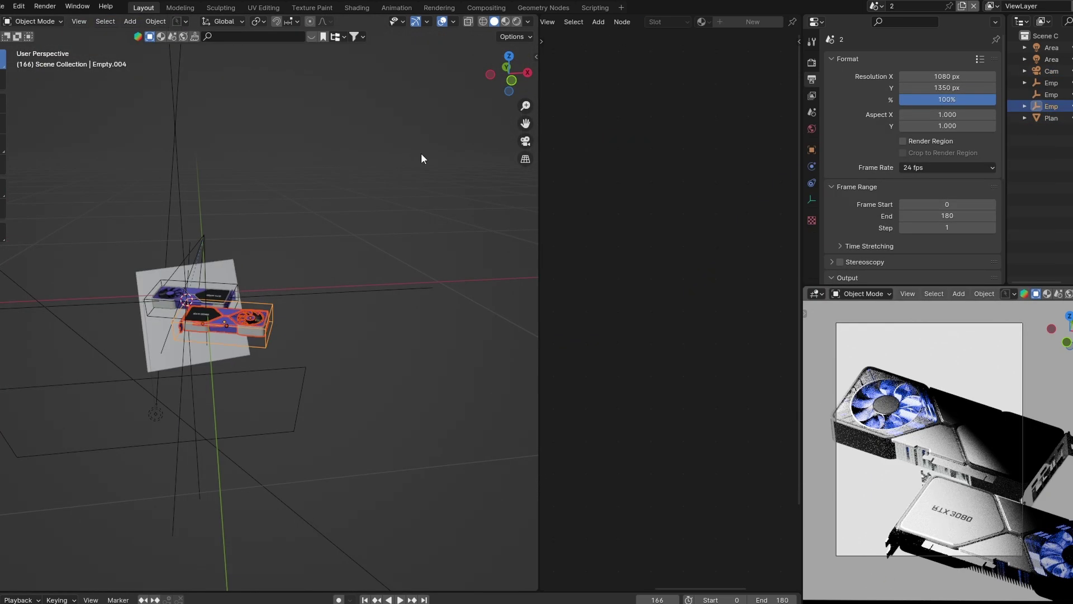
# Duplicate the mirrored card, place the copy behind the first card, and slide it along local X until its fan is in frame
pyautogui.press('KP_0')
pyautogui.hotkey('shift', 'd')
pyautogui.press('z')
pyautogui.press('z')
pyautogui.press('z')
pyautogui.press('g')
pyautogui.press('x')
pyautogui.press('x')
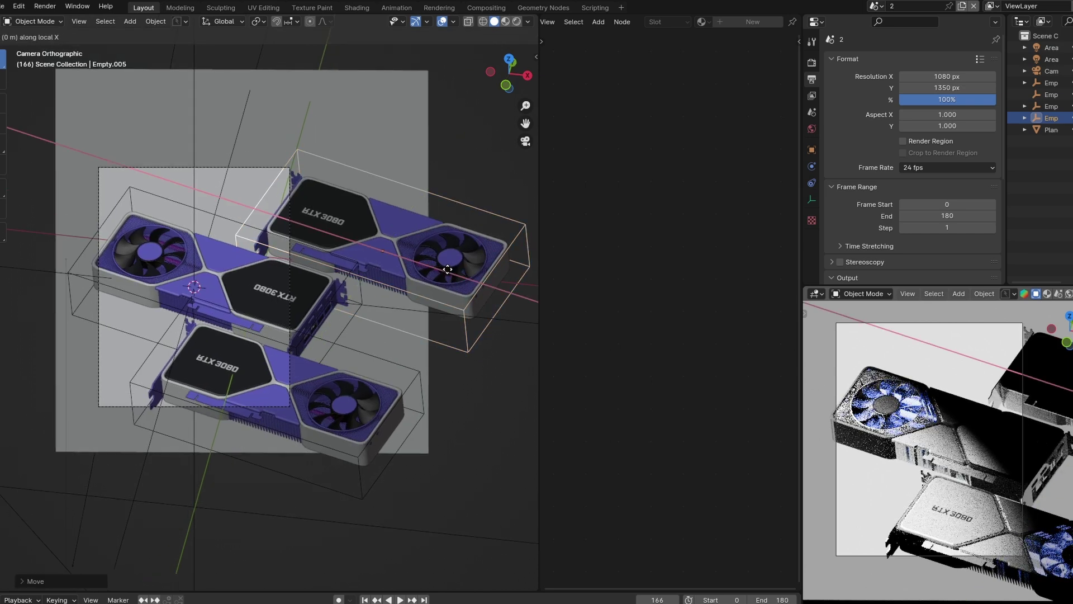
pyautogui.click(267, 197)
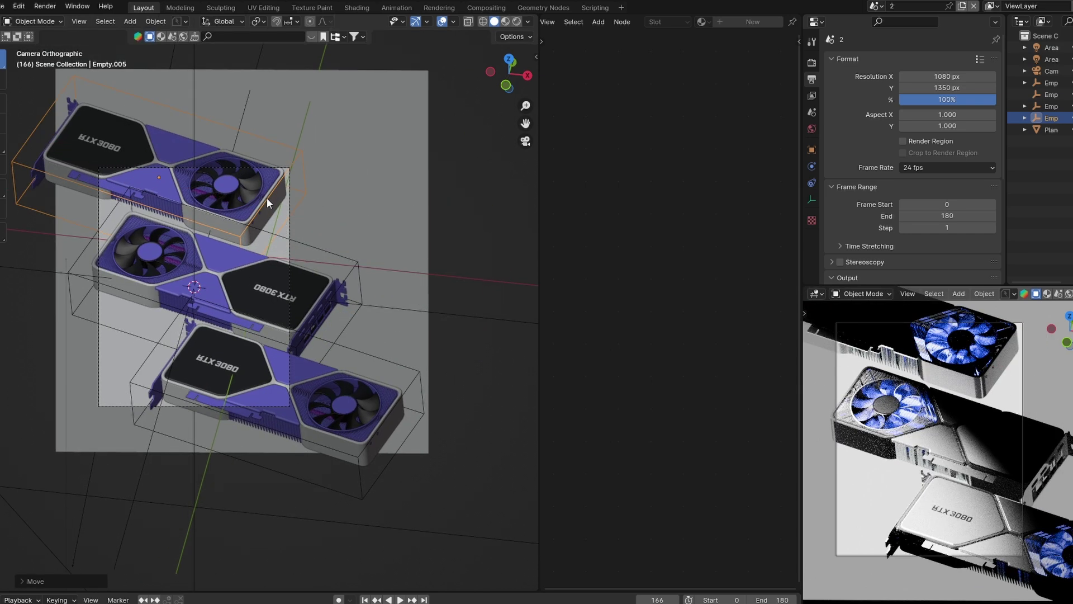
# Move the uppermost card along its local Y closer to the middle card
pyautogui.press('g')
pyautogui.press('y')
pyautogui.press('y')
pyautogui.rightClick(283, 176)
pyautogui.moveTo(509, 96); pyautogui.dragTo(398, 293, button='middle')
pyautogui.press('g')
pyautogui.press('y')
pyautogui.press('y')
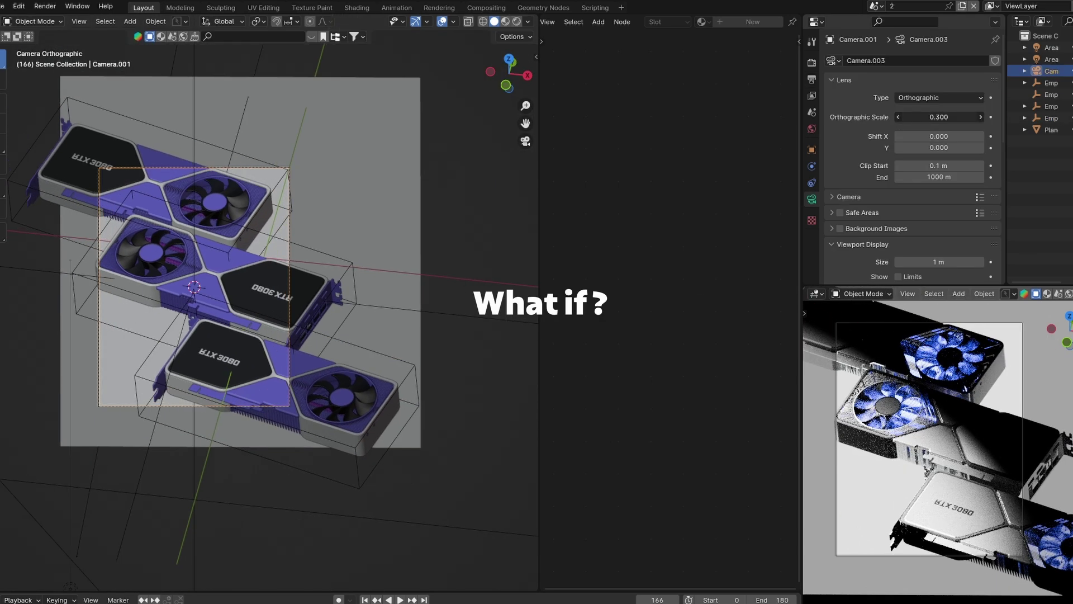
# Set the camera's Orthographic Scale to 0.310 and slide the uppermost card along its local X toward the frame's edge
pyautogui.moveTo(939, 117); pyautogui.dragTo(950, 117)
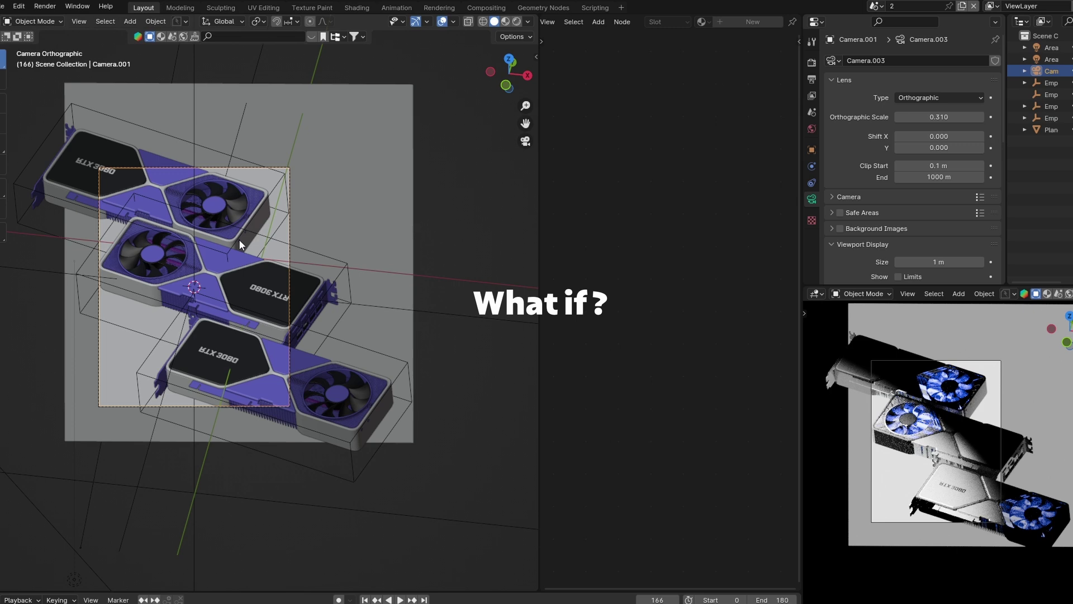
pyautogui.click(239, 239)
pyautogui.press('KP_7')
pyautogui.press('g')
pyautogui.press('x')
pyautogui.press('x')
pyautogui.click(443, 324)
# Nudge the lowest card along its local Y and render the image to check the composition
pyautogui.click(372, 373)
pyautogui.press('g')
pyautogui.press('y')
pyautogui.press('y')
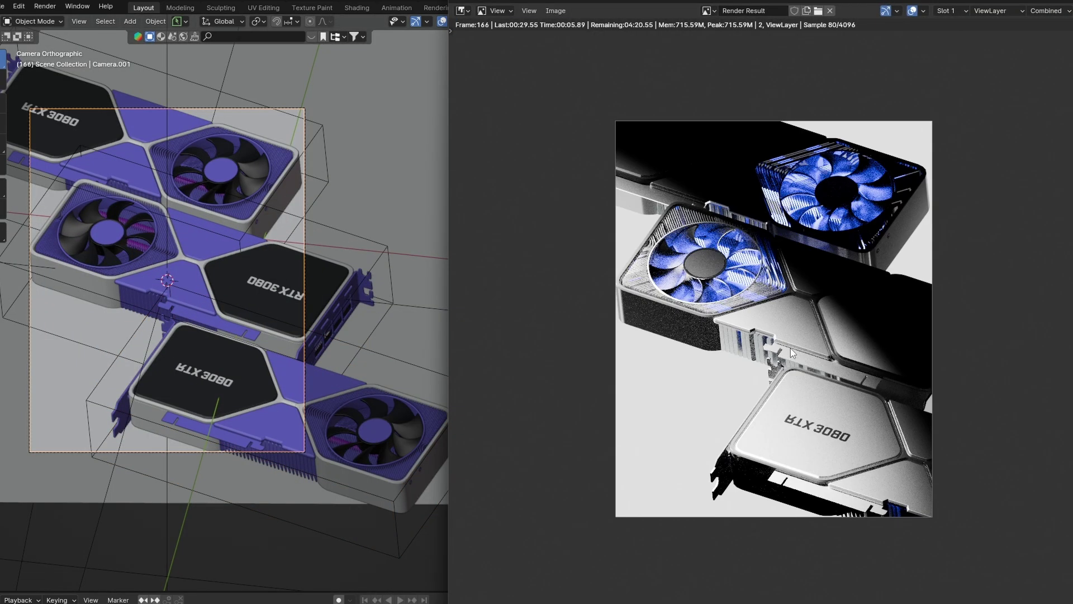
pyautogui.scroll(-1, 792, 352)
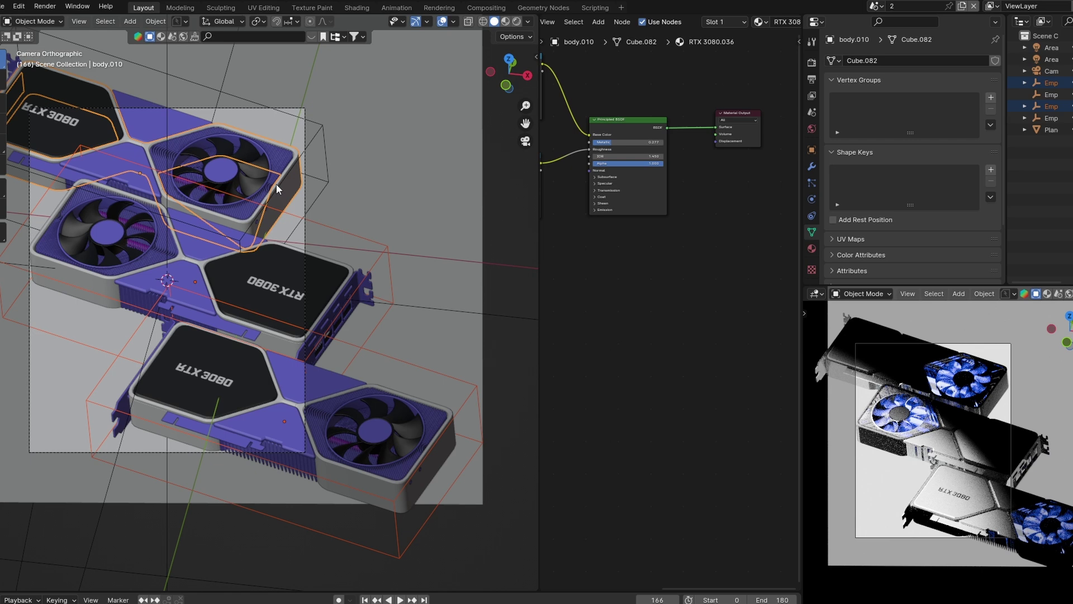
# Slide all three cards together along their local X axes to rebalance them in the camera frame
pyautogui.click(276, 183)
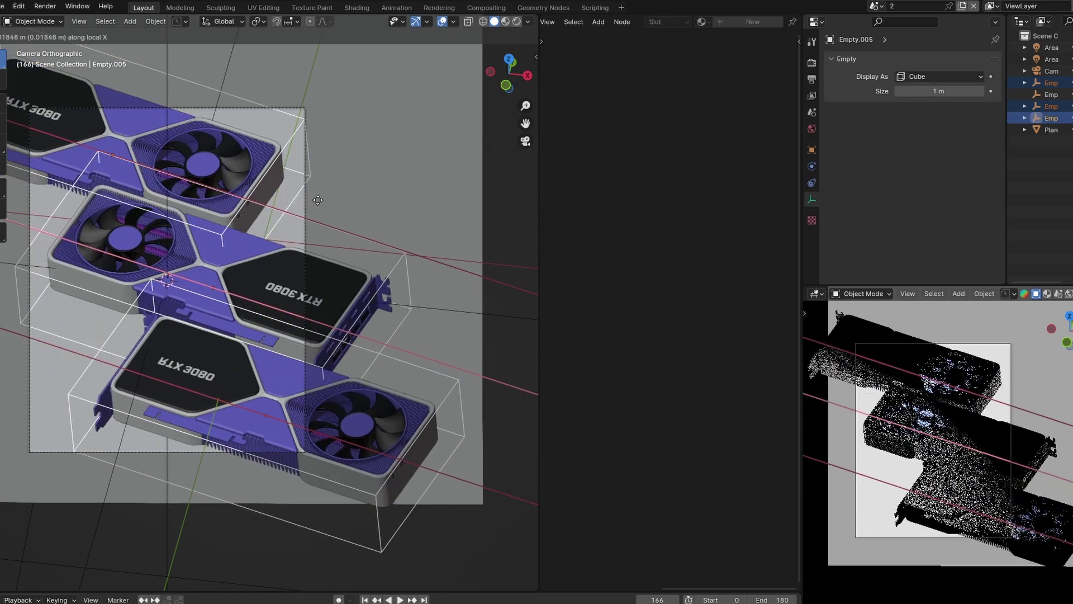
pyautogui.hotkey('ctrl', 'alt', 'b')
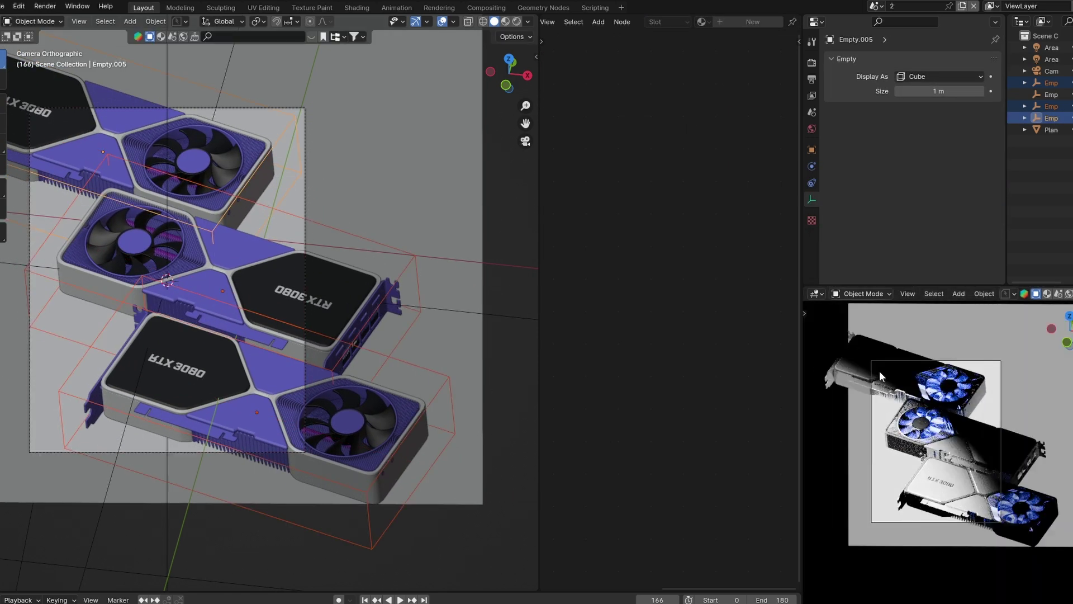
pyautogui.hotkey('ctrl', 'z')
pyautogui.click(263, 228)
pyautogui.press('g')
pyautogui.press('x')
pyautogui.press('x')
pyautogui.rightClick(354, 297)
# Turn on the camera's Harmony Triangle A composition guide and nudge the camera to reframe the cards
pyautogui.click(1051, 71)
pyautogui.moveTo(939, 147); pyautogui.dragTo(950, 148)
pyautogui.scroll(-7, 898, 177)
pyautogui.press('g')
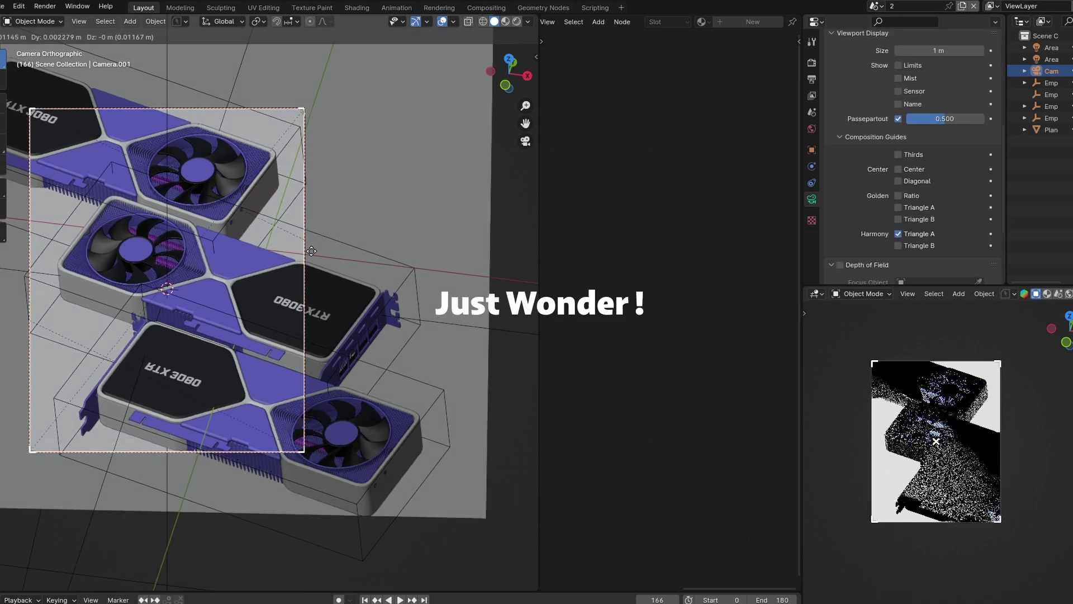
pyautogui.click(323, 251)
# Fine-tune the uppermost card's position along its local X against the triangle composition guide
pyautogui.scroll(-4, 296, 257)
pyautogui.moveTo(296, 258); pyautogui.dragTo(234, 291, button='middle')
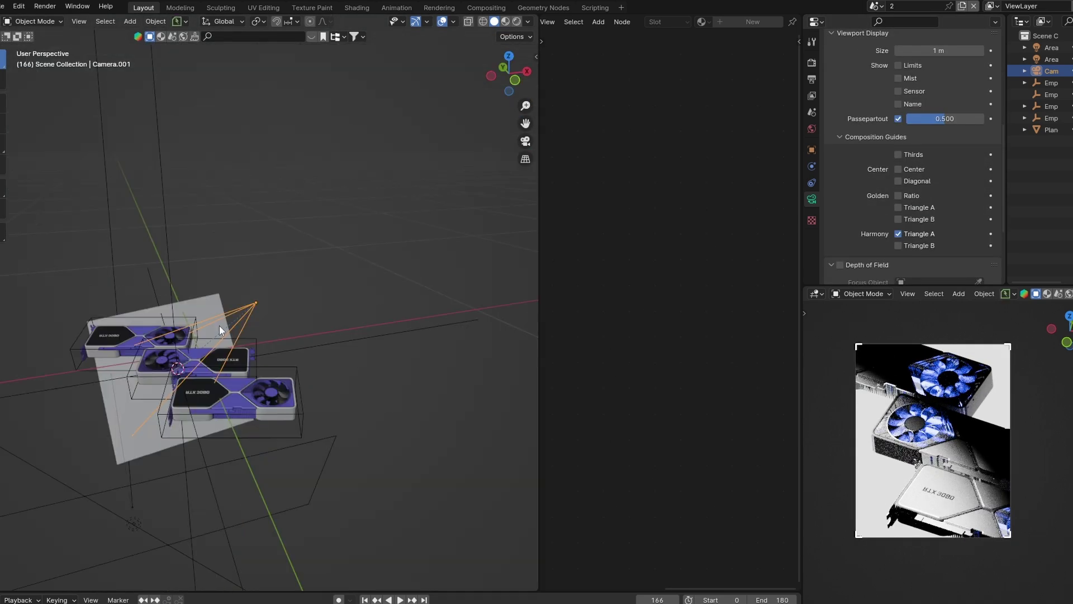
pyautogui.click(219, 325)
pyautogui.press('KP_0')
pyautogui.scroll(5, 308, 339)
pyautogui.click(249, 188)
pyautogui.press('g')
pyautogui.press('x')
pyautogui.press('x')
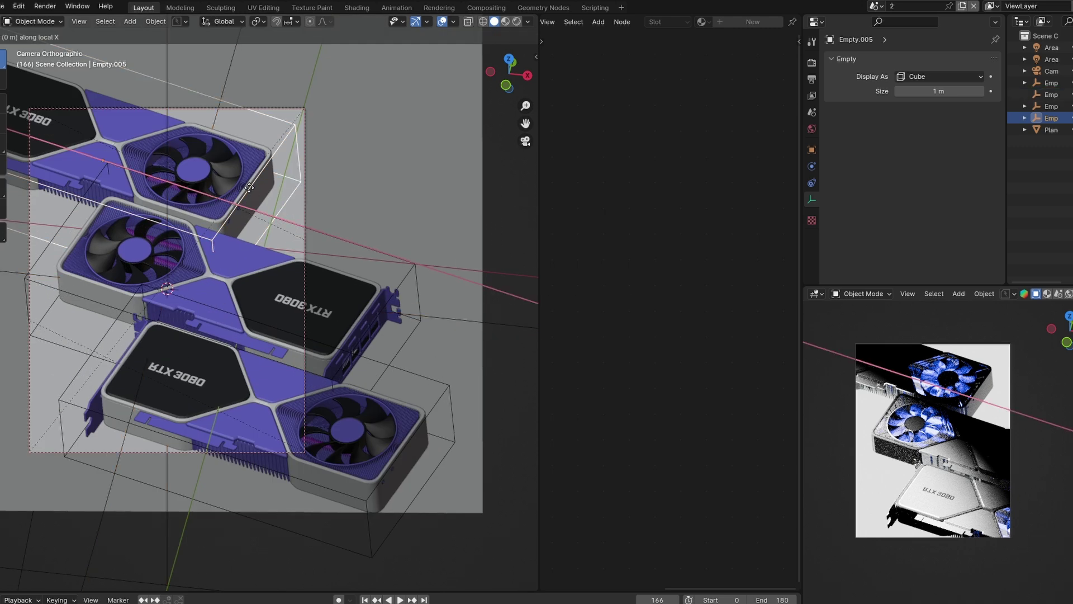